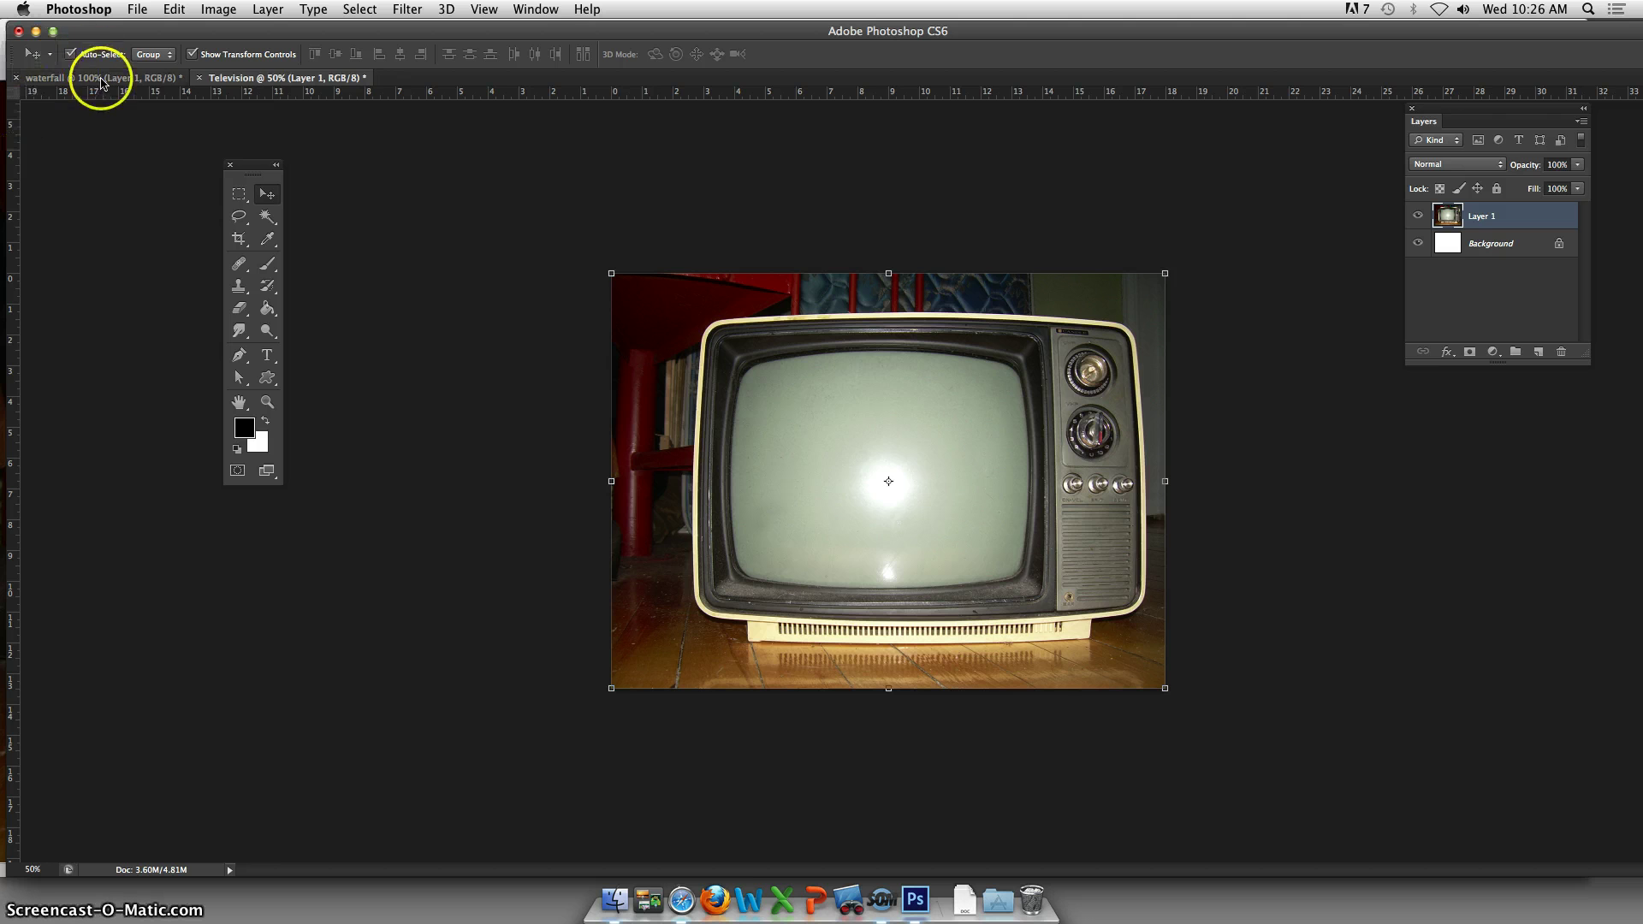
- Compare the waterfall and Television images, return to Television, choose the Pen tool and move the tools palette nearer the picture
click(99, 78)
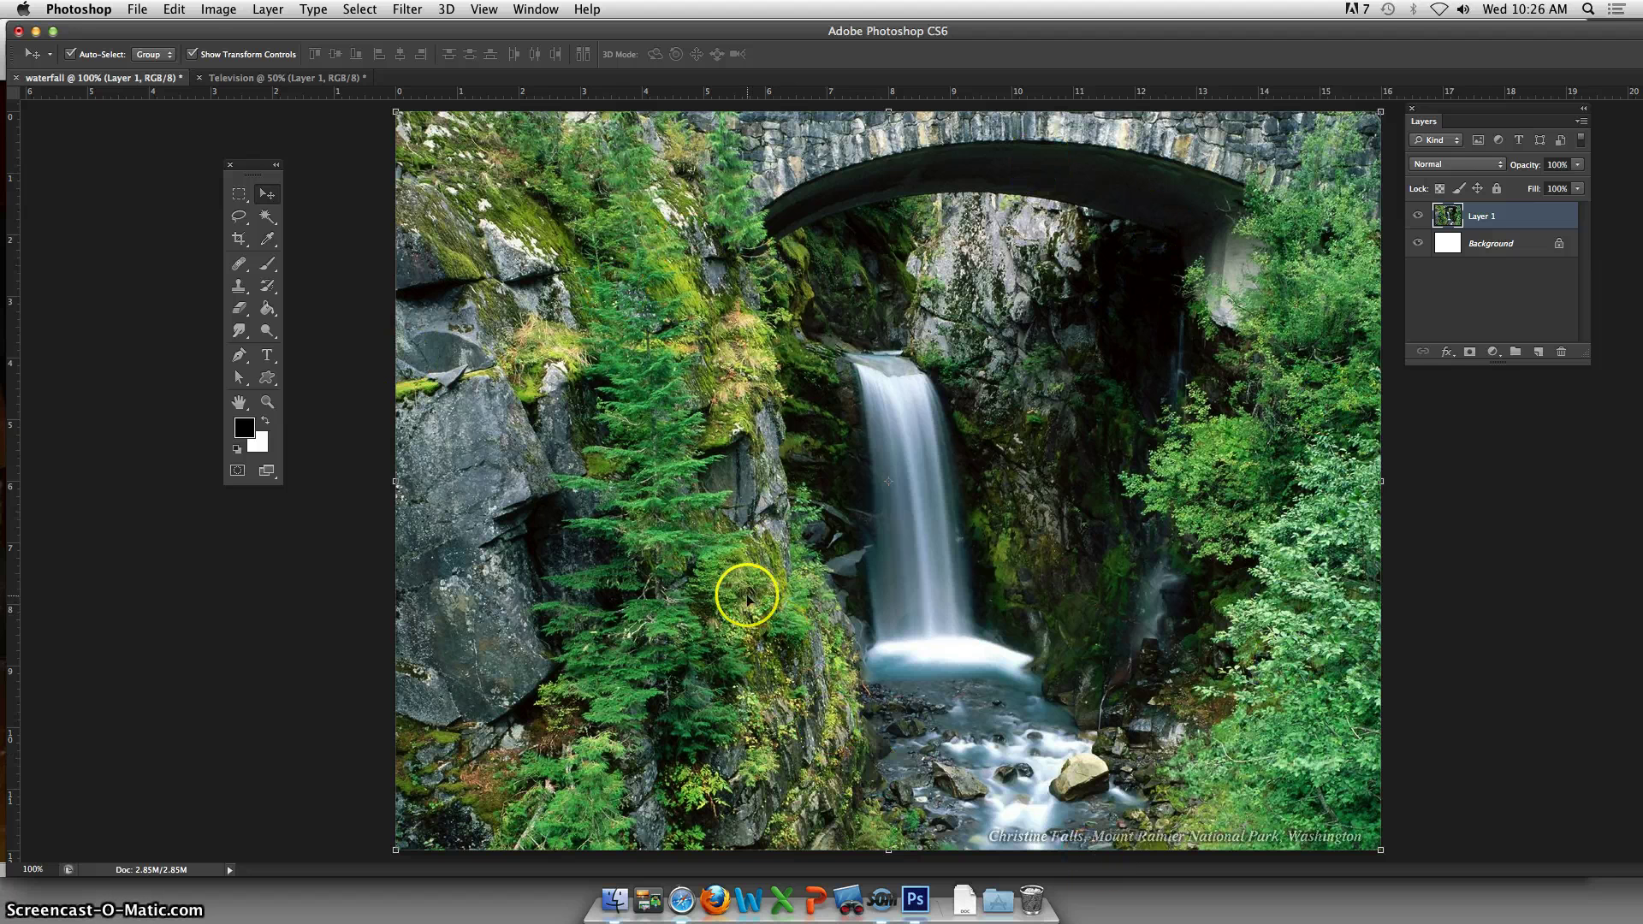
click(246, 78)
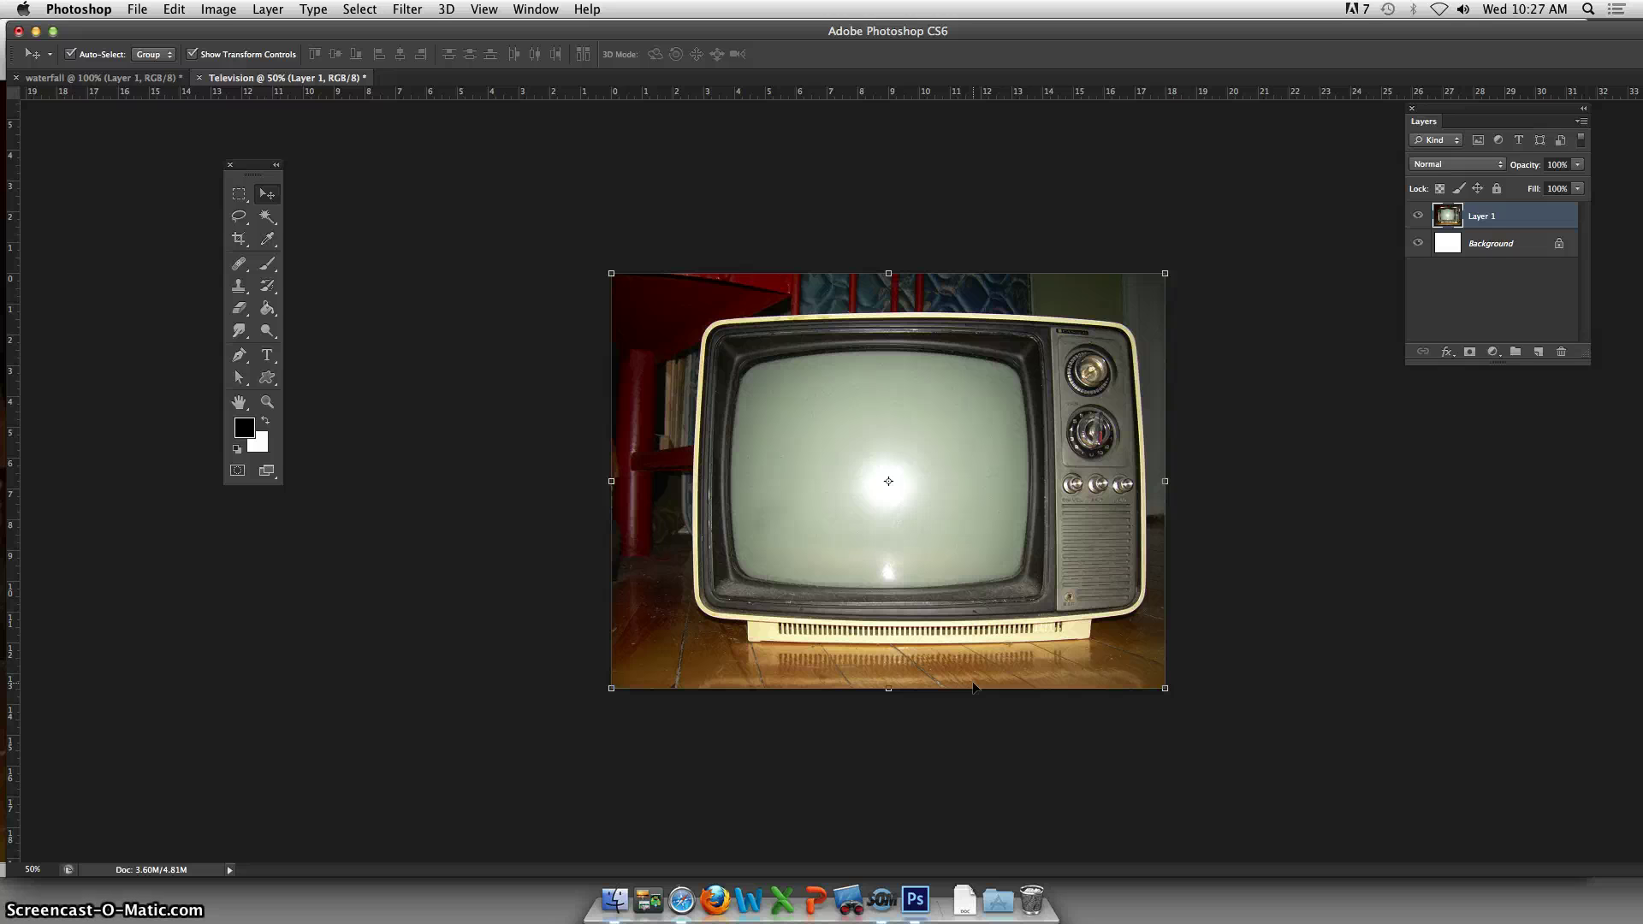
click(238, 354)
click(259, 162)
drag(259, 162, 392, 162)
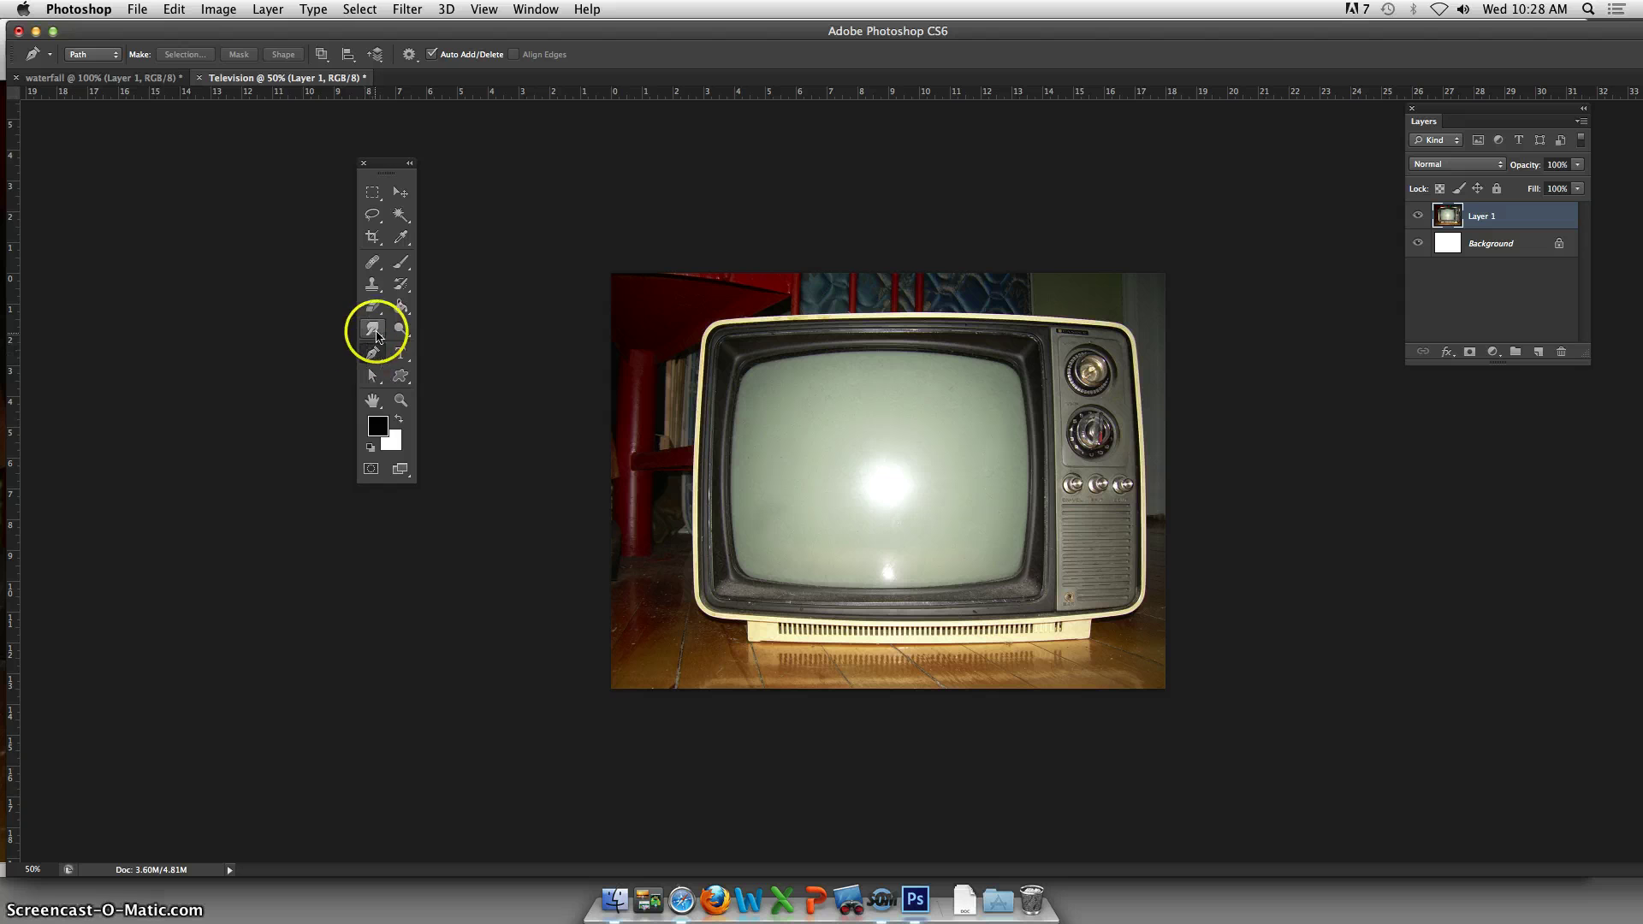
click(403, 217)
mouse_move(405, 220)
mouse_down()
mouse_move(489, 208)
mouse_move(491, 226)
mouse_up()
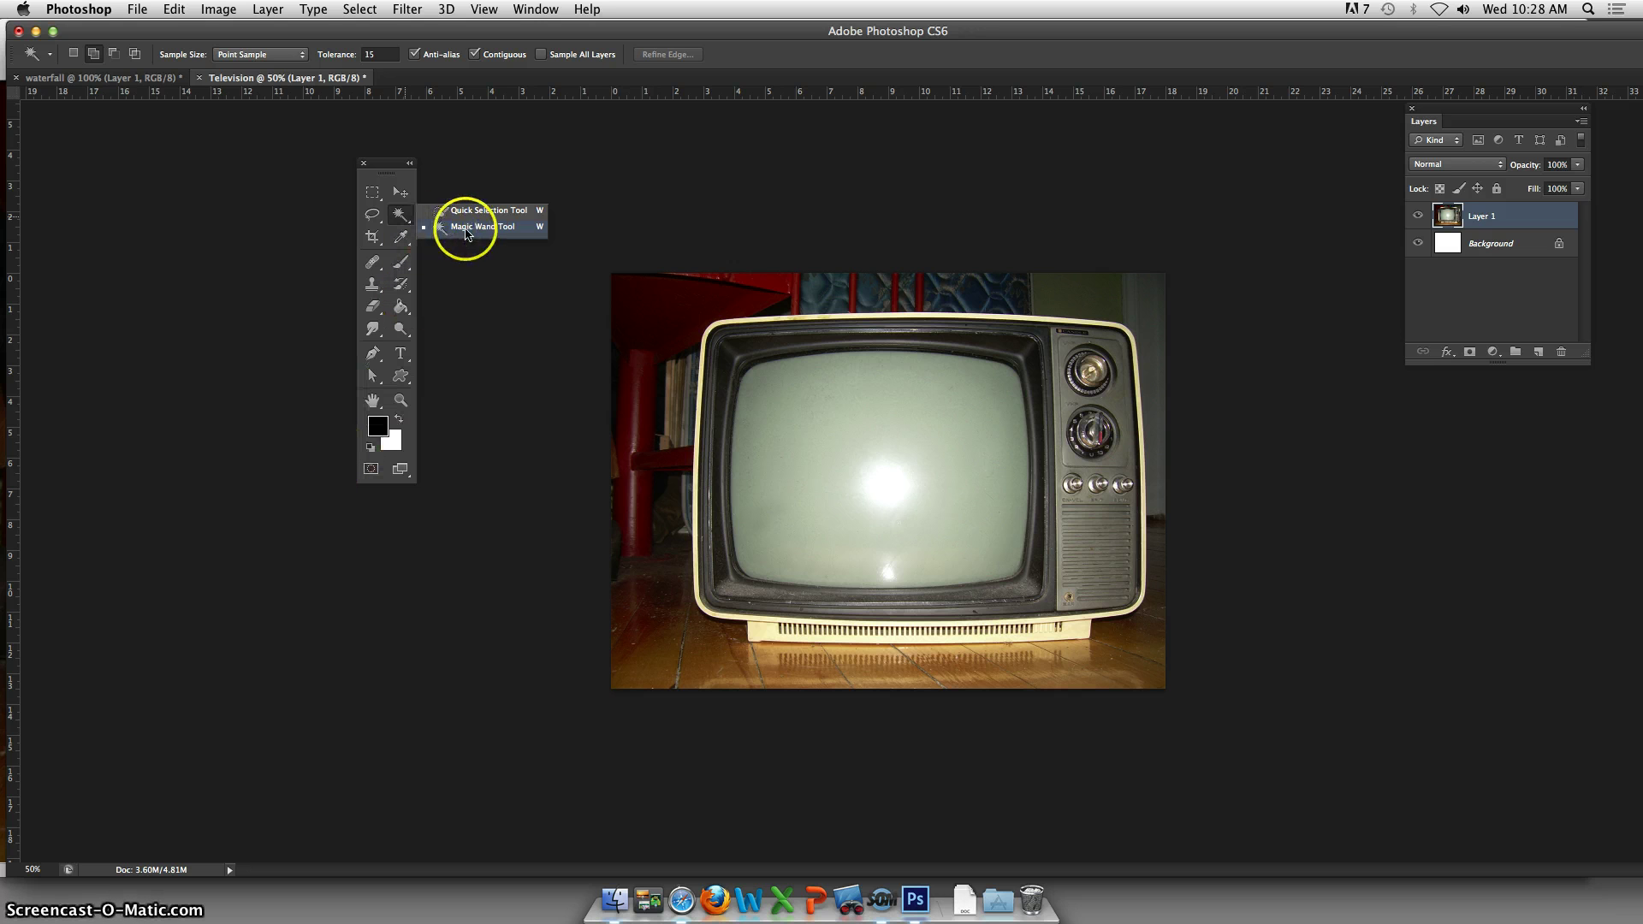
click(373, 354)
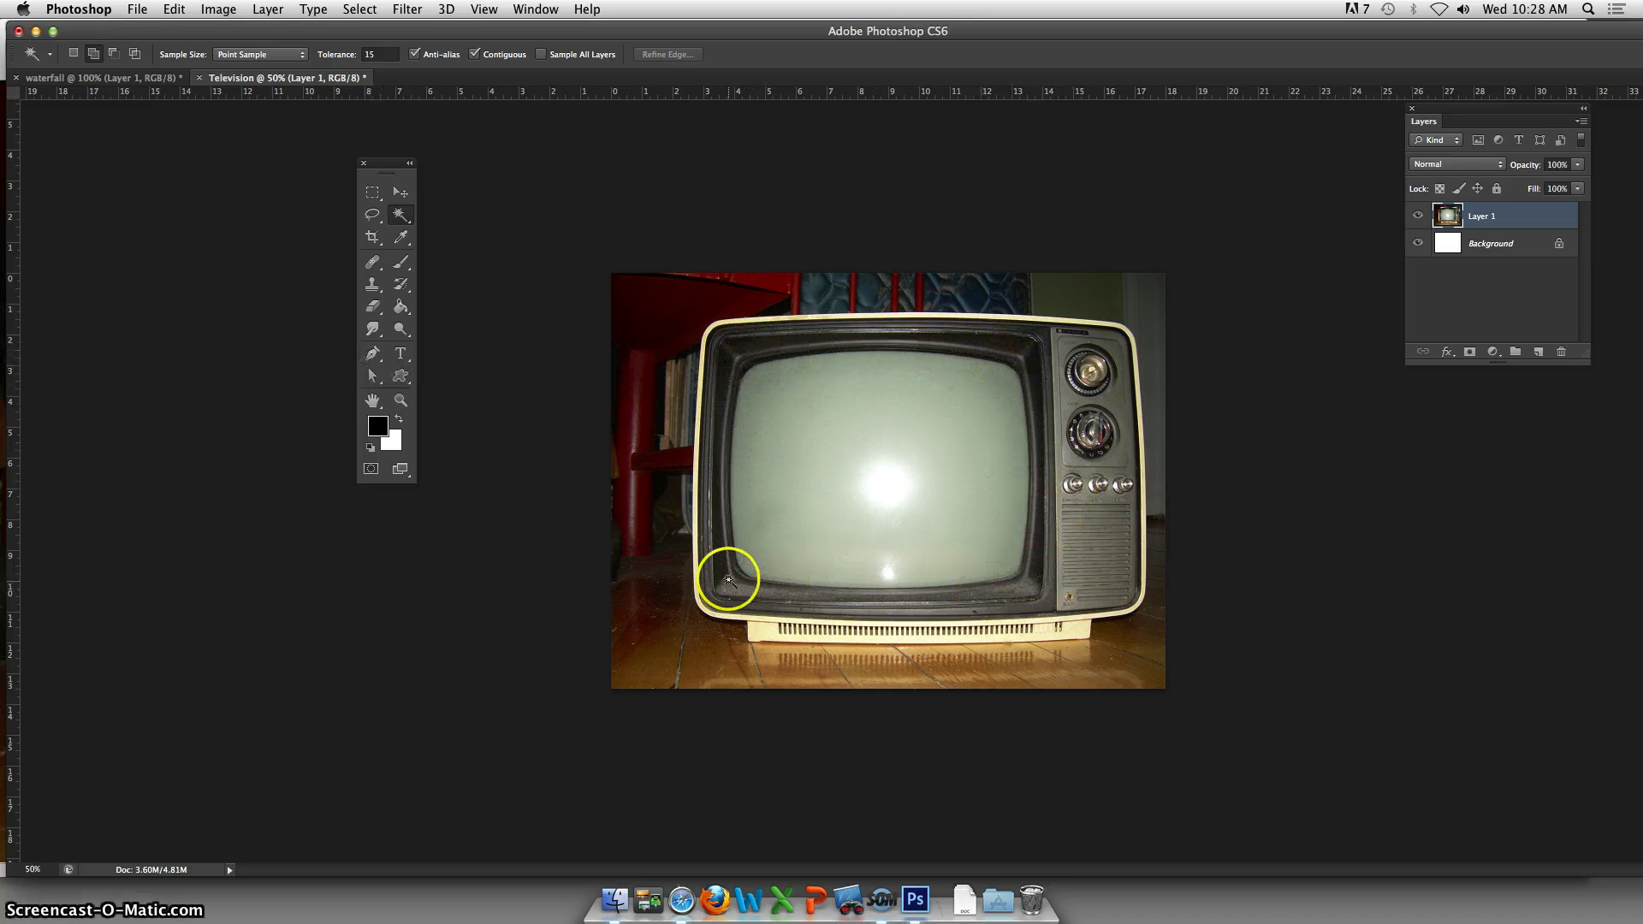
click(377, 355)
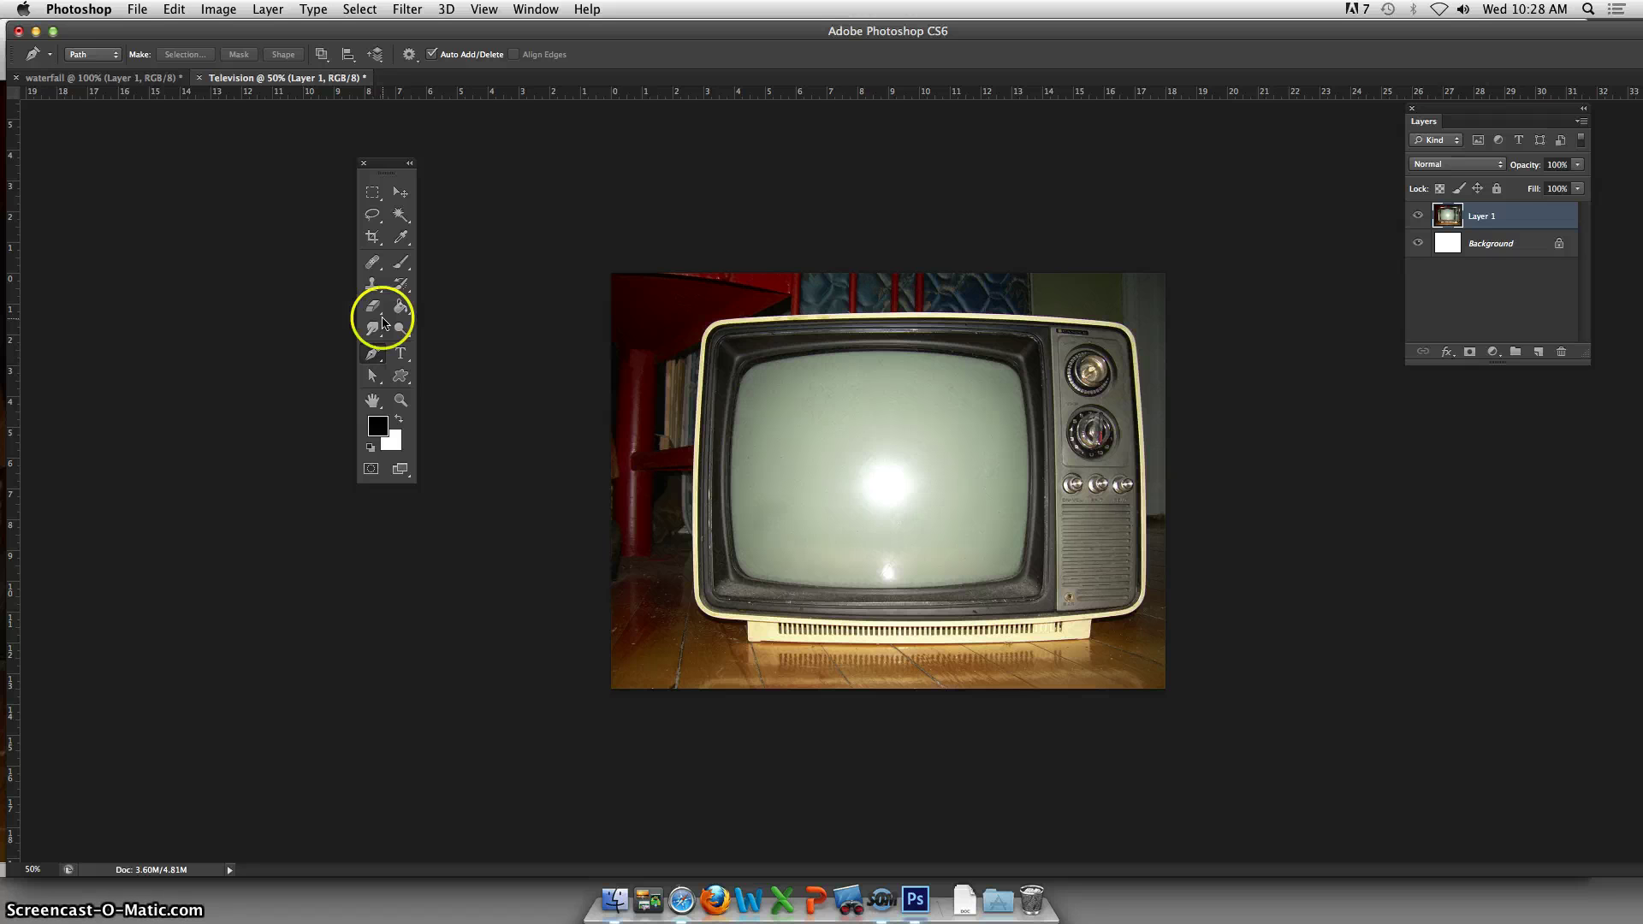
- Set the Pen tool to Path mode with Exclude Overlapping Shapes as the path operation
click(119, 56)
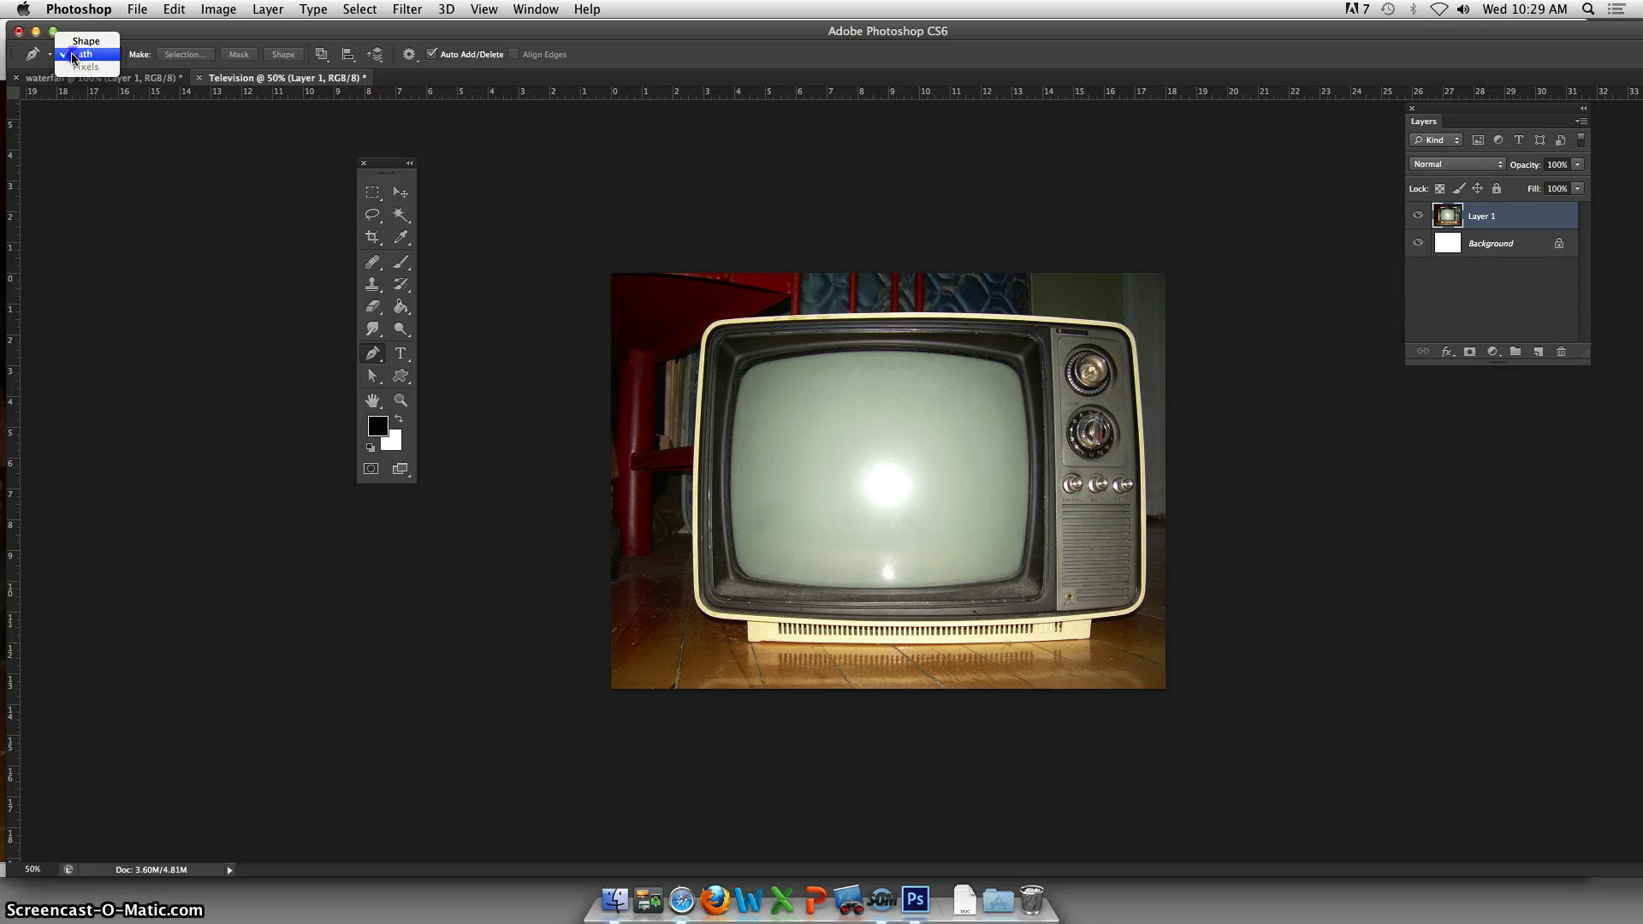
click(73, 55)
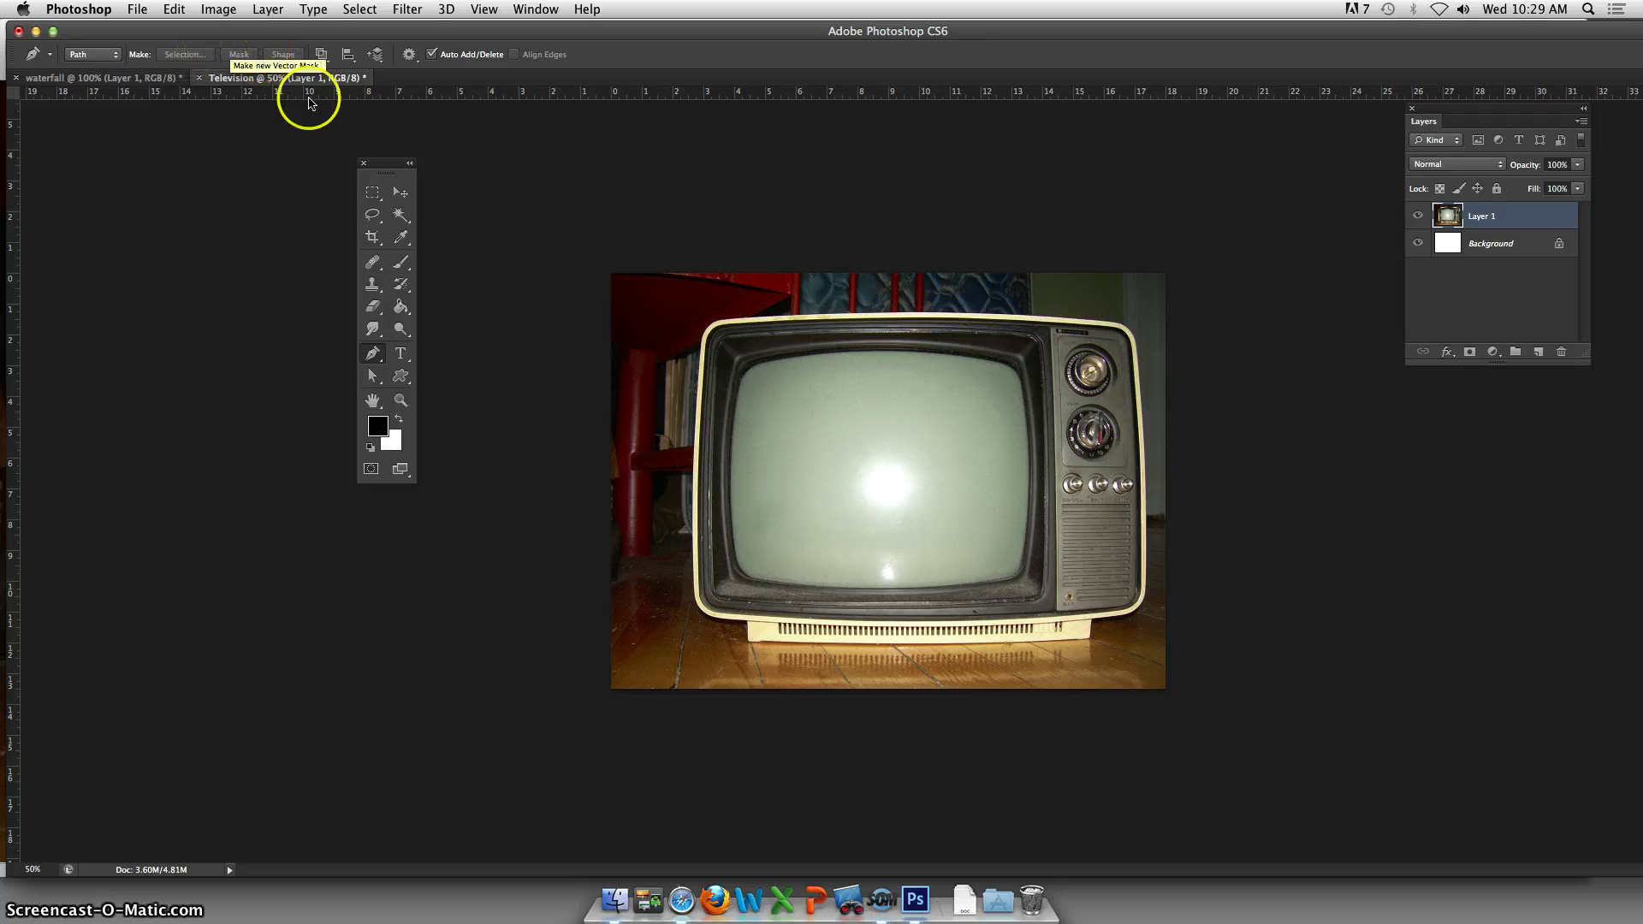
click(323, 57)
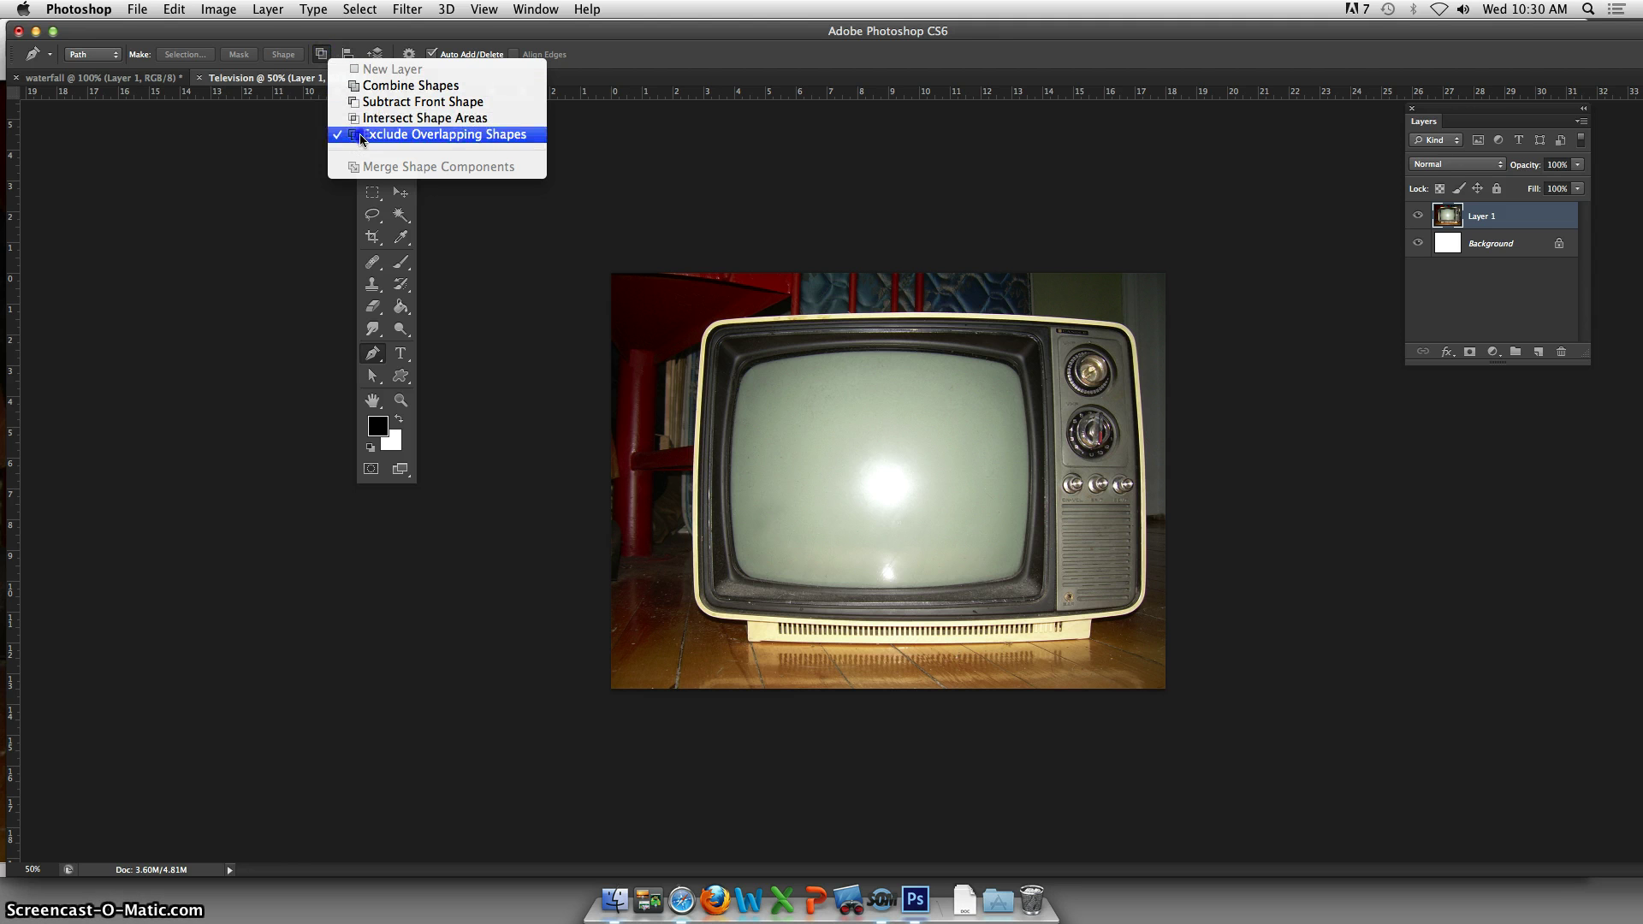
click(324, 56)
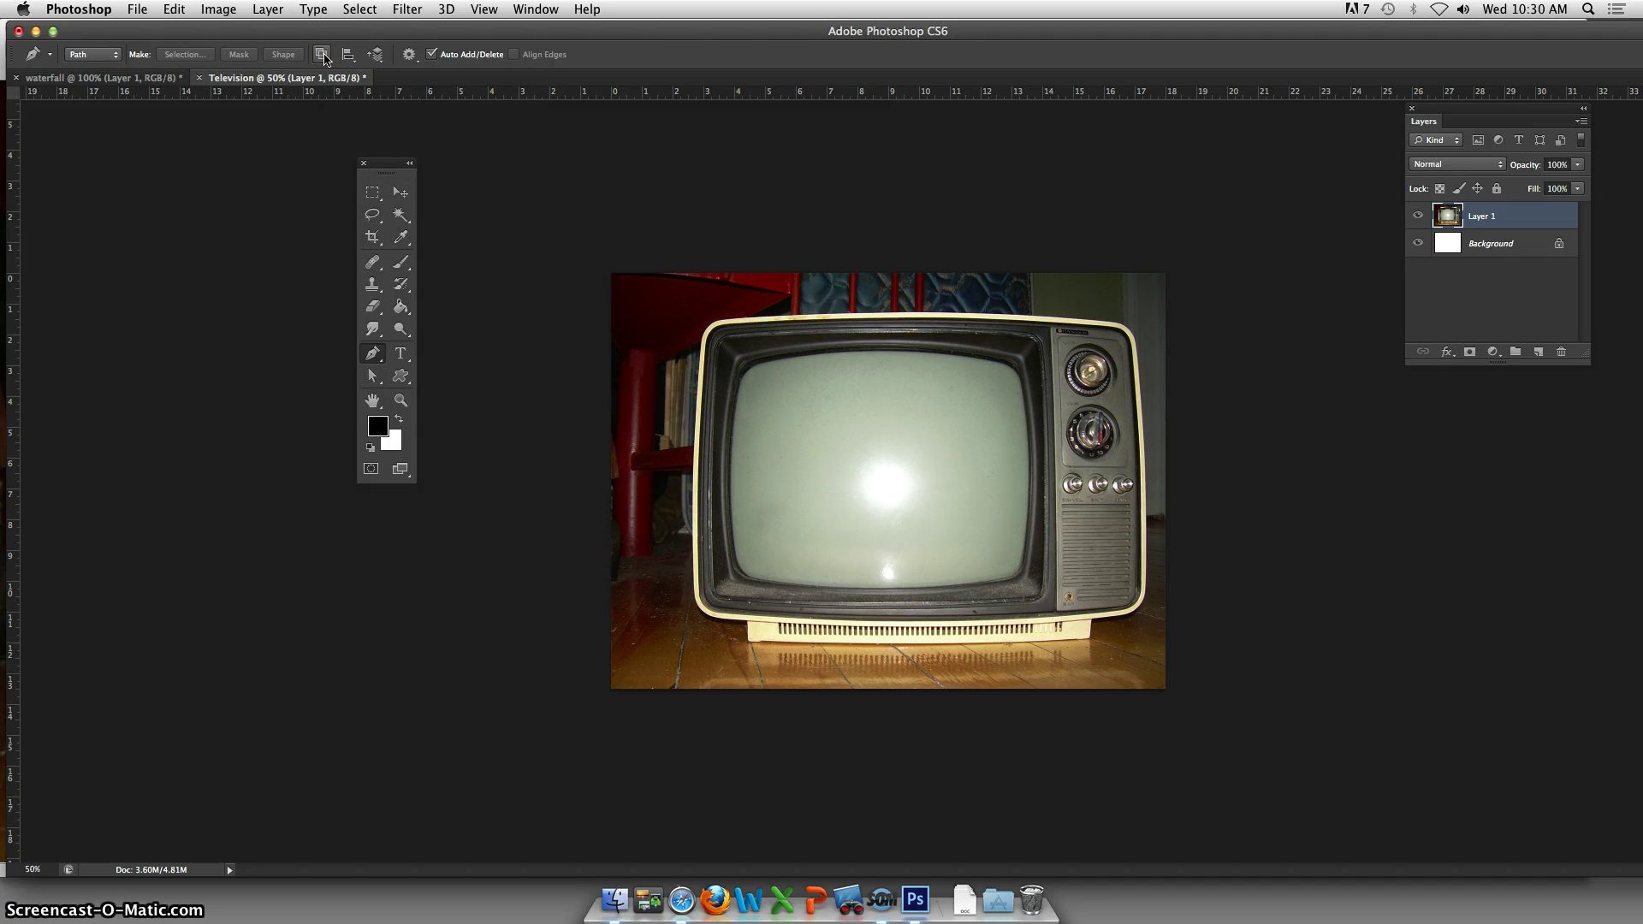
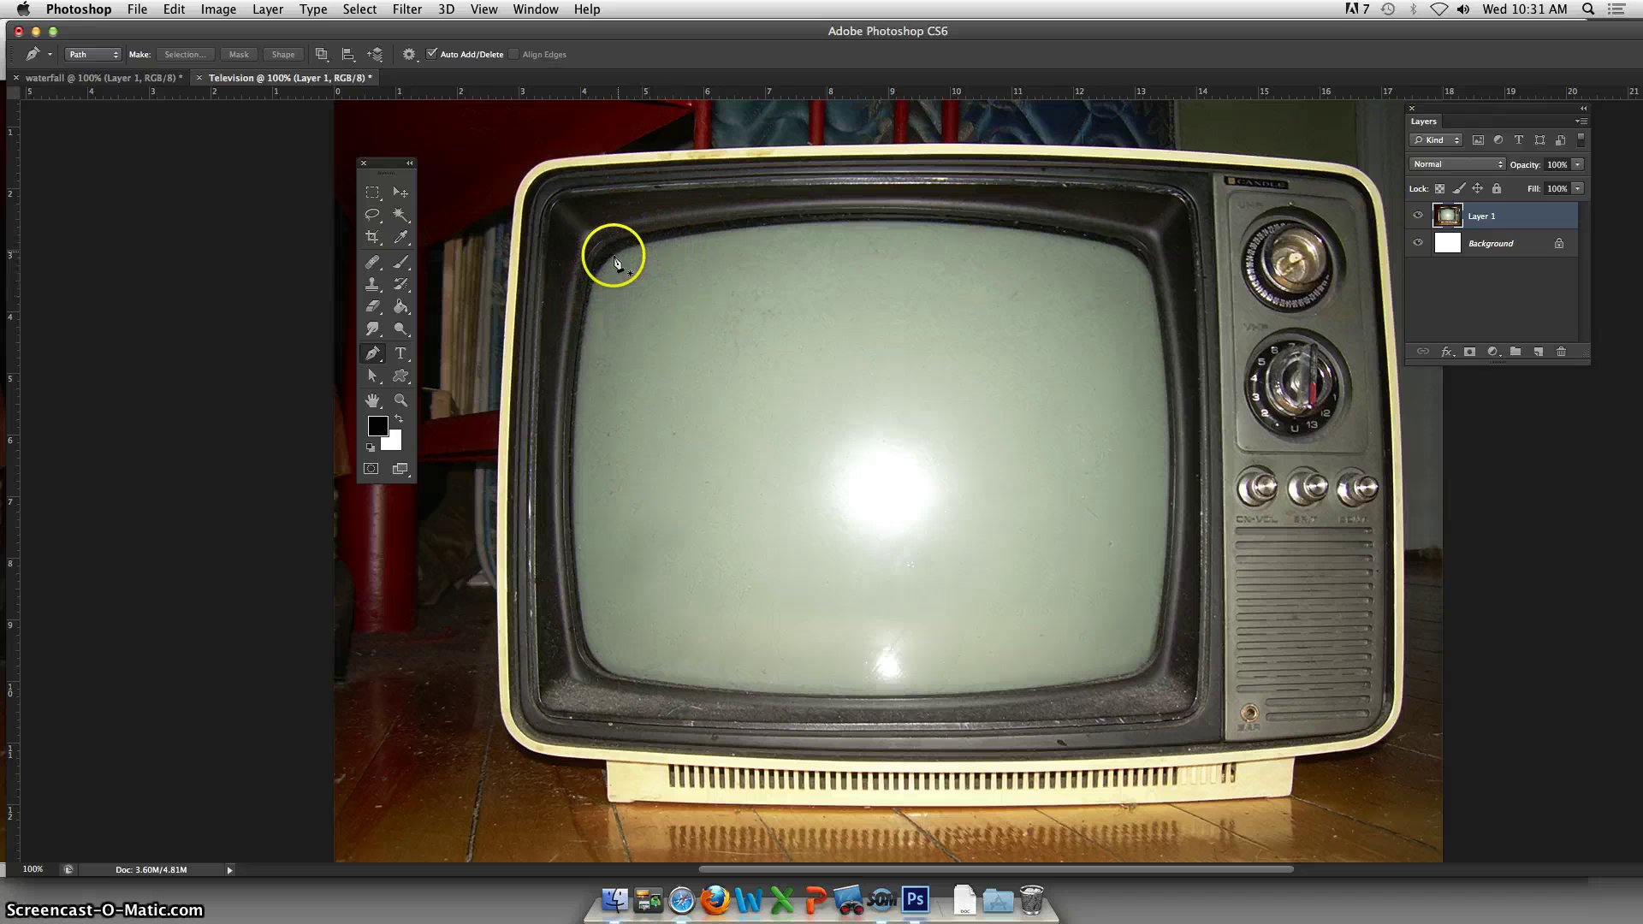
- Start a path at the TV screen's upper-left corner and add a second anchor point with a curve following the rounded corner
click(588, 306)
click(647, 295)
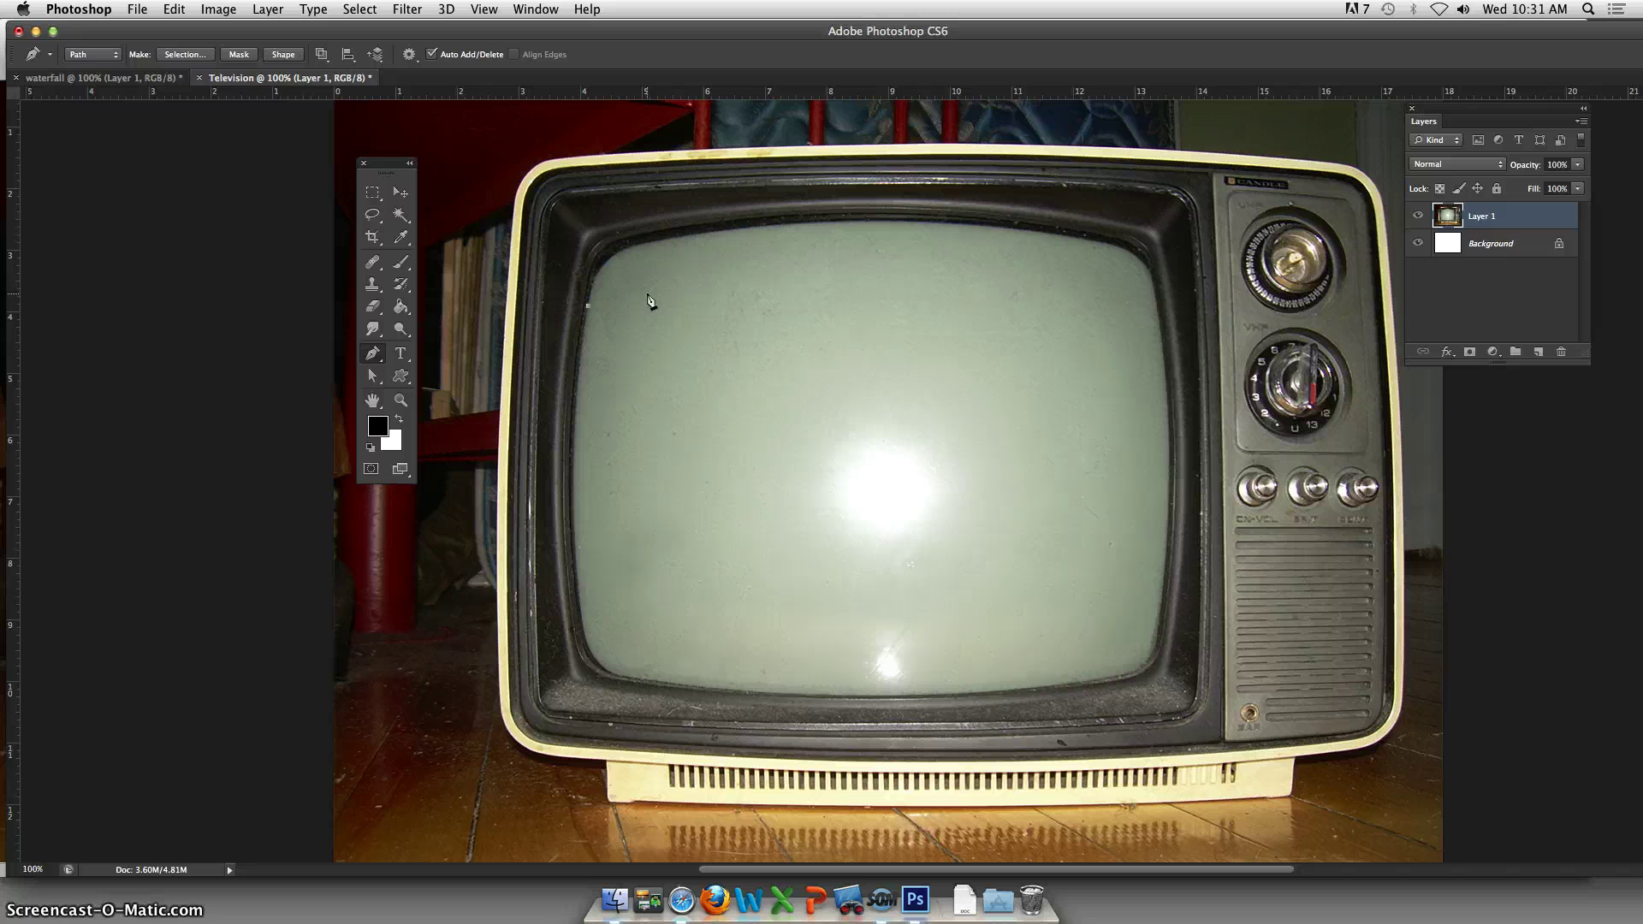
mouse_move(657, 283)
mouse_down()
mouse_move(604, 282)
mouse_move(587, 306)
mouse_move(598, 272)
mouse_move(659, 249)
mouse_move(587, 291)
mouse_move(612, 249)
mouse_move(654, 250)
mouse_up()
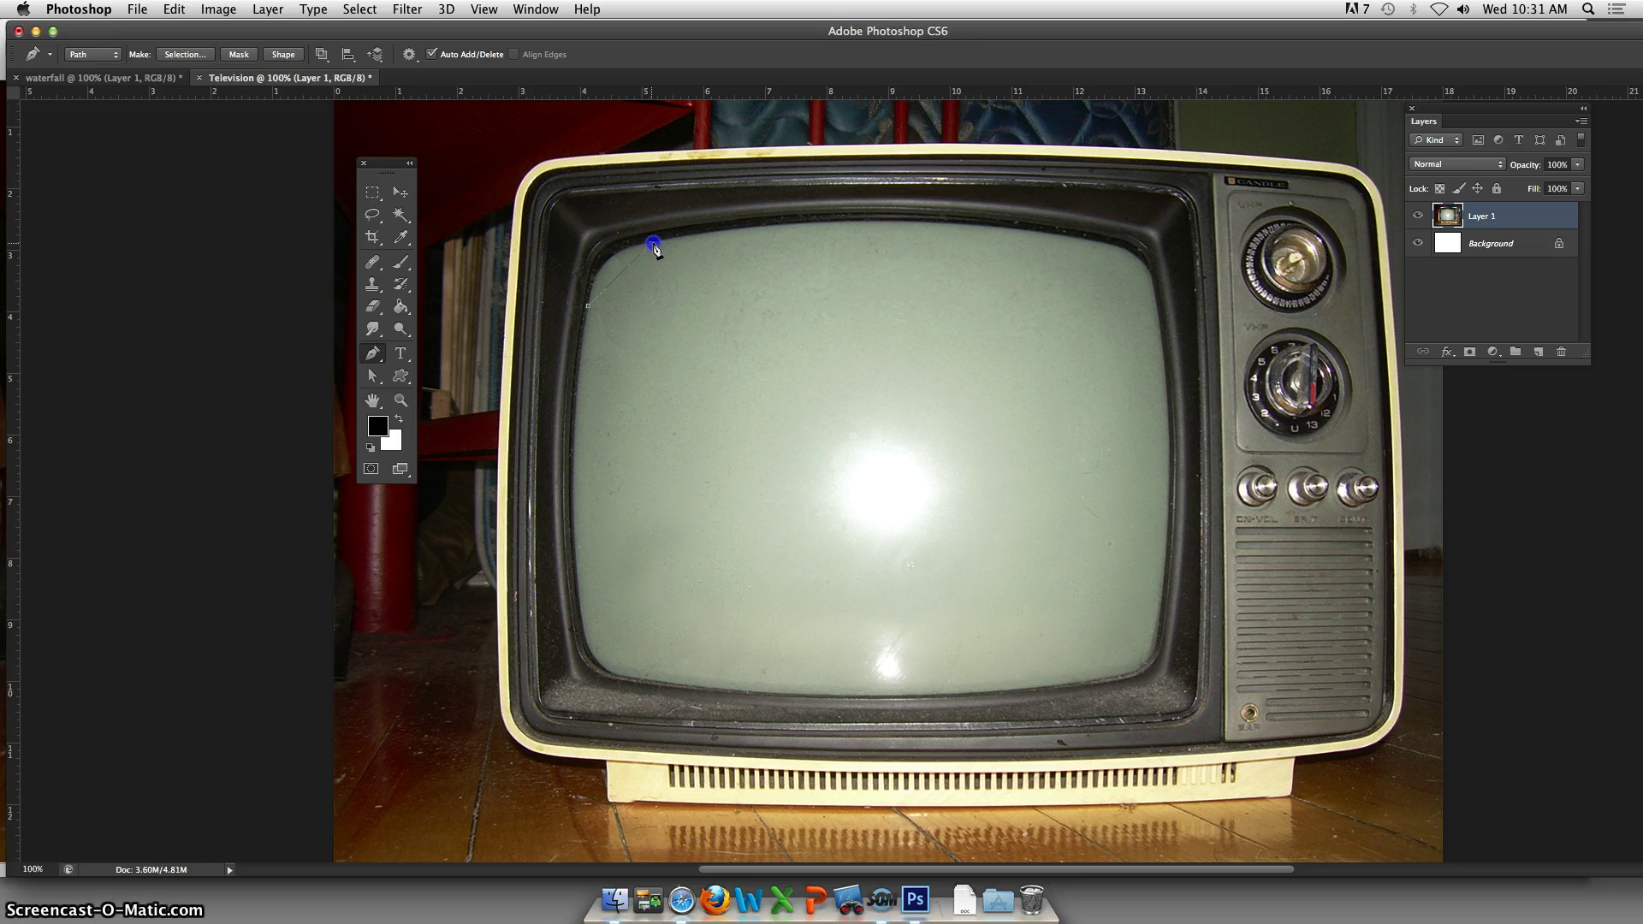
drag(654, 249, 711, 240)
drag(712, 243, 727, 193)
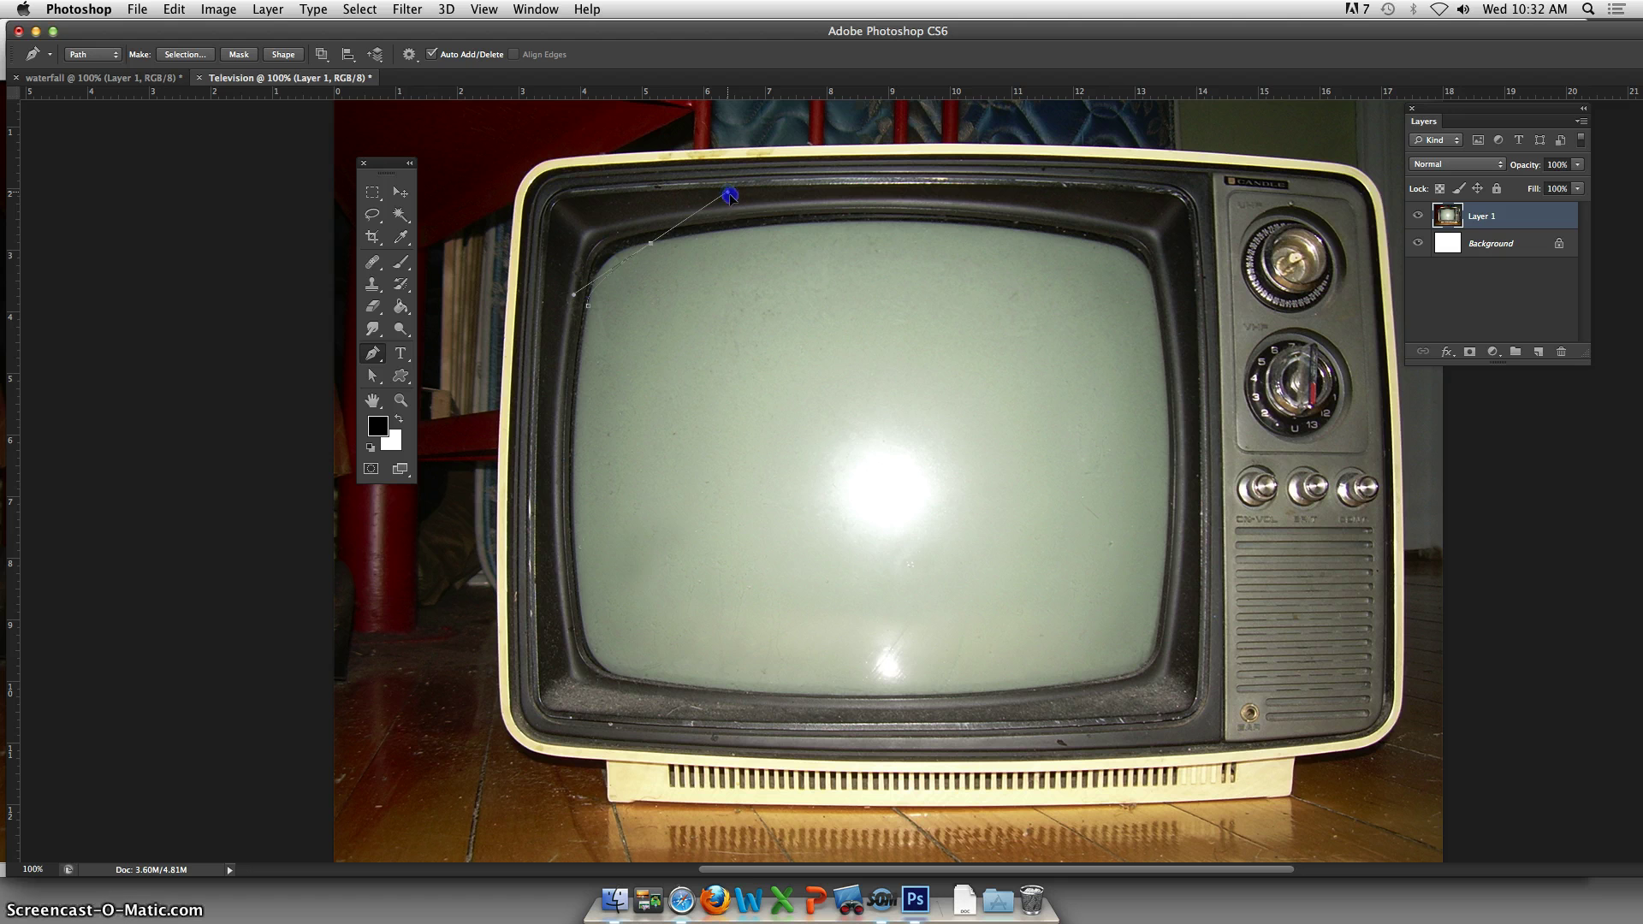
drag(727, 193, 708, 238)
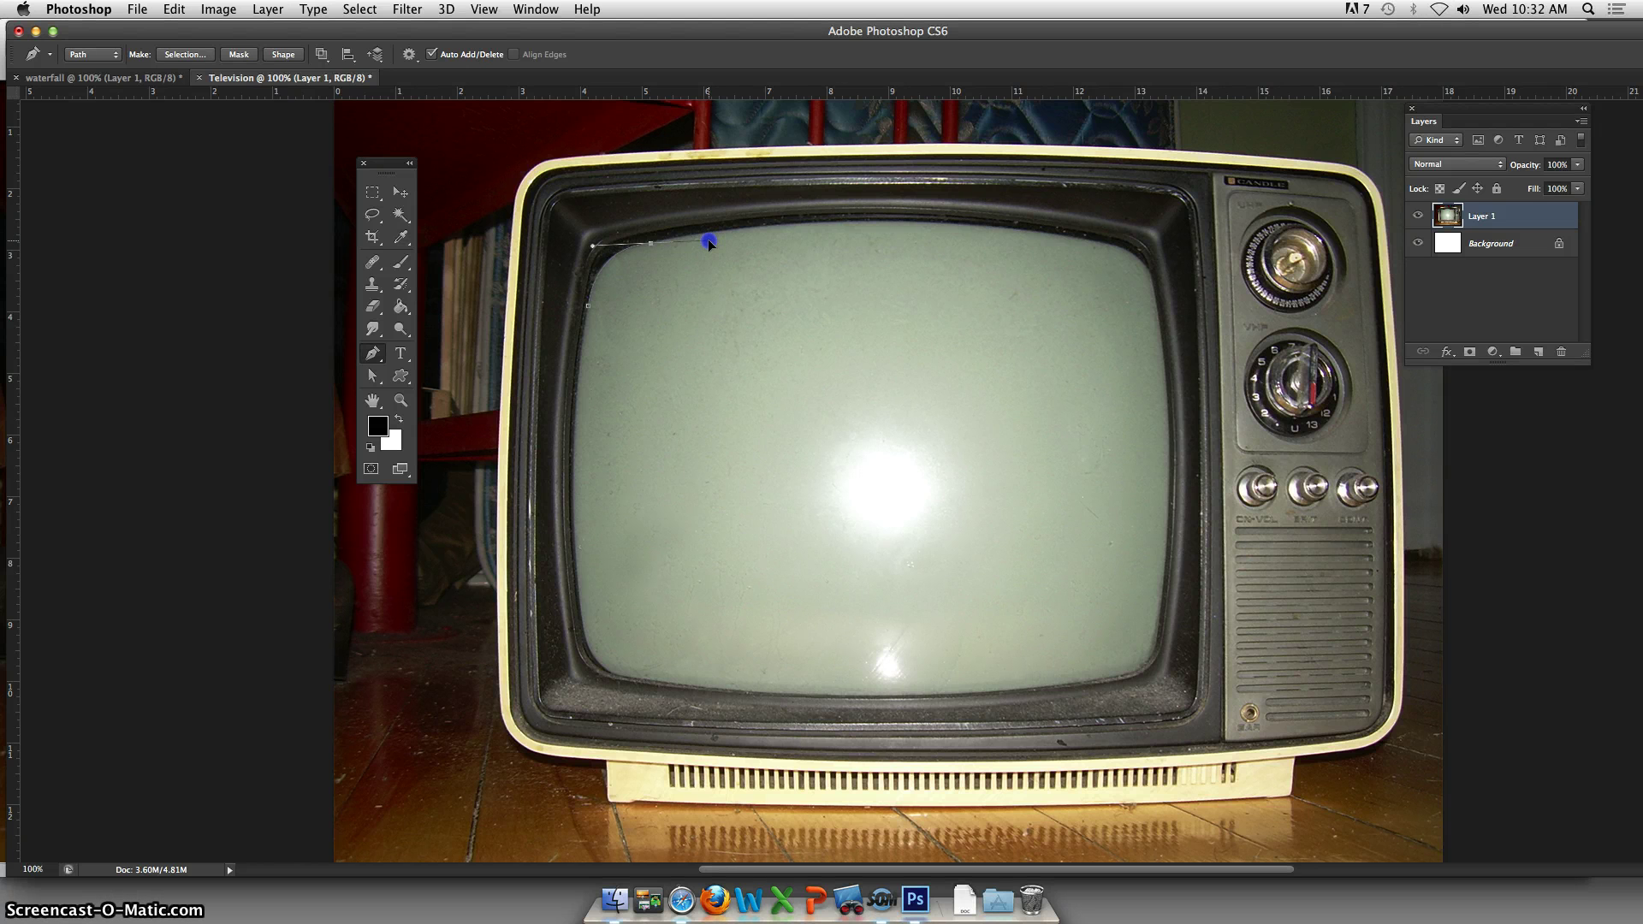
drag(709, 242, 708, 243)
drag(709, 242, 710, 244)
super+click(696, 300)
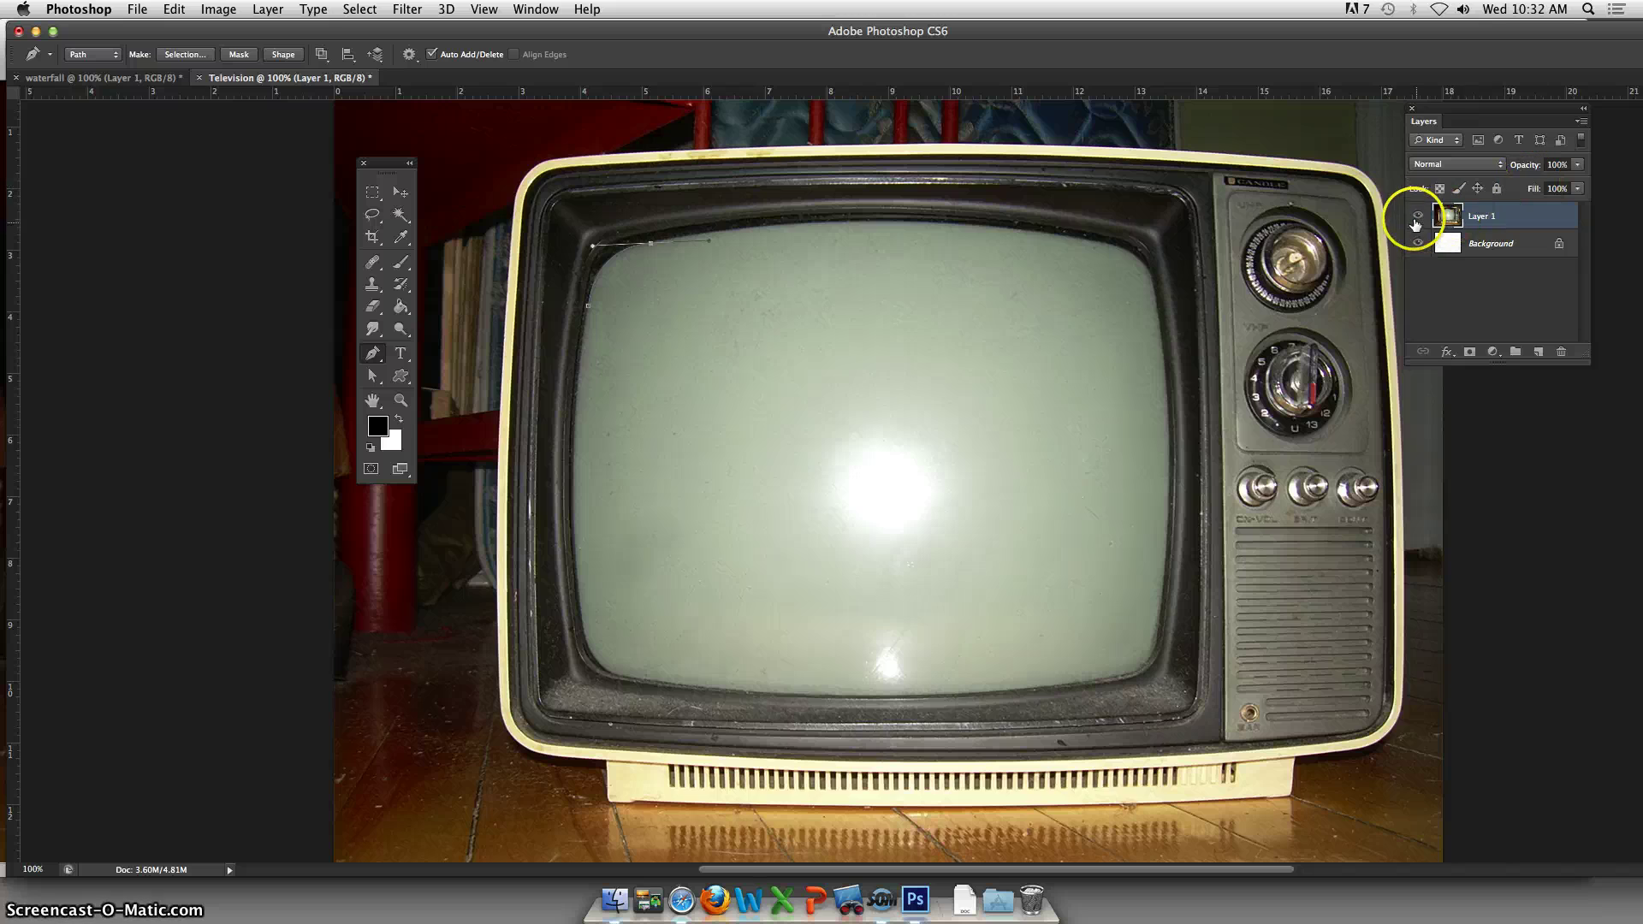
- With Layer 1 temporarily hidden, try shifting the second anchor point and its curve slightly toward the lower left
click(1417, 218)
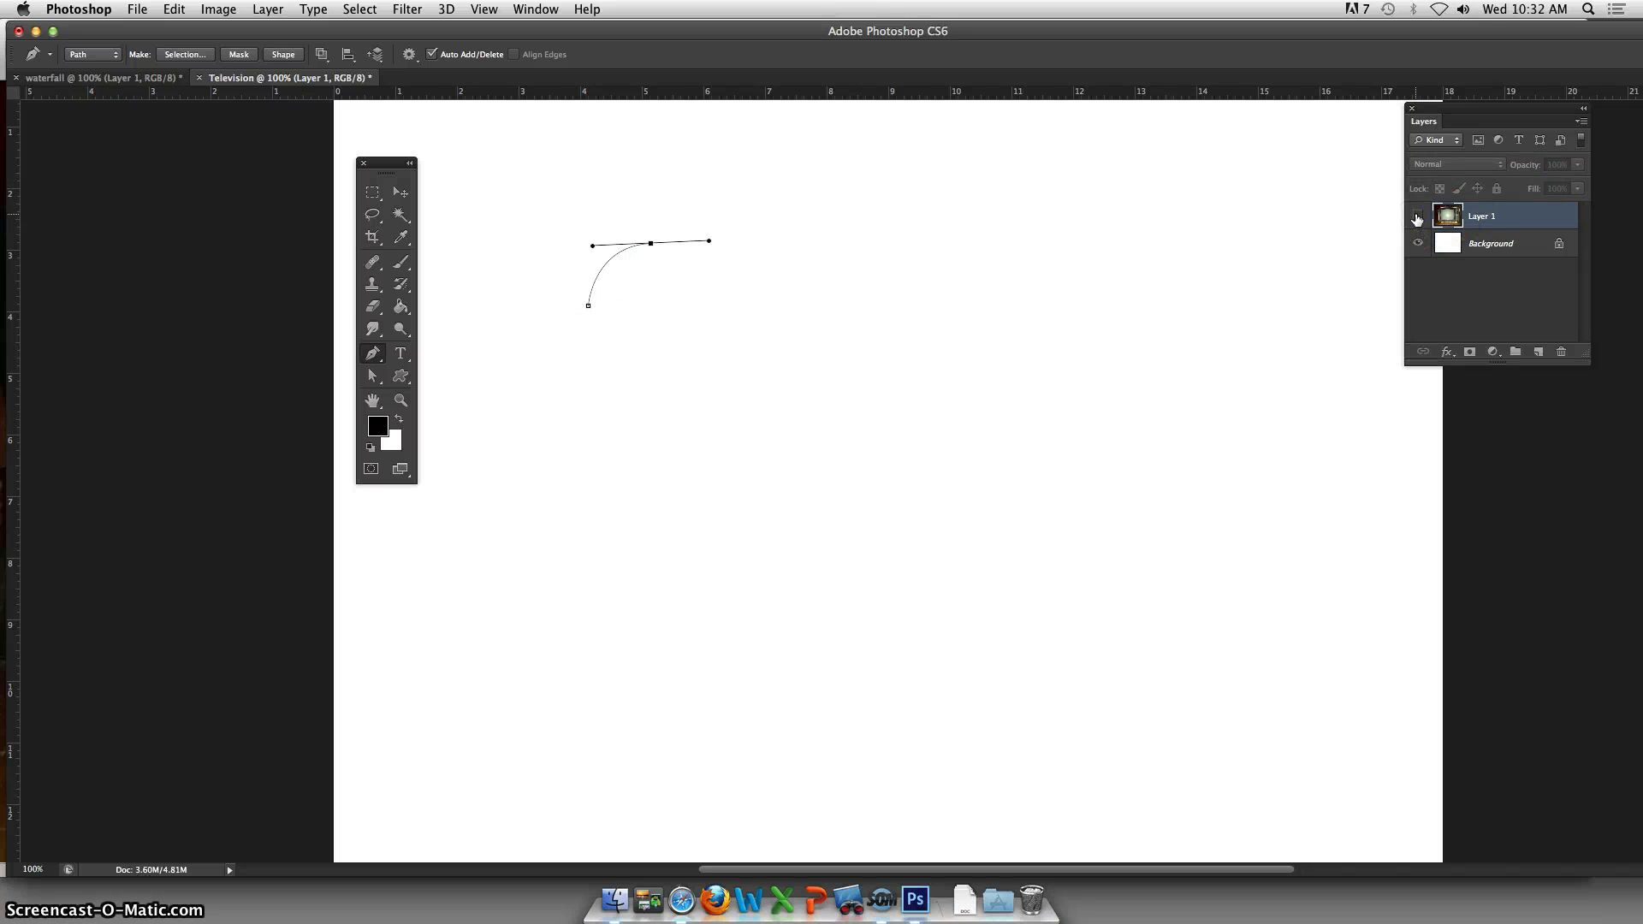
mouse_move(682, 223)
mouse_down()
mouse_move(605, 308)
mouse_move(597, 273)
mouse_up()
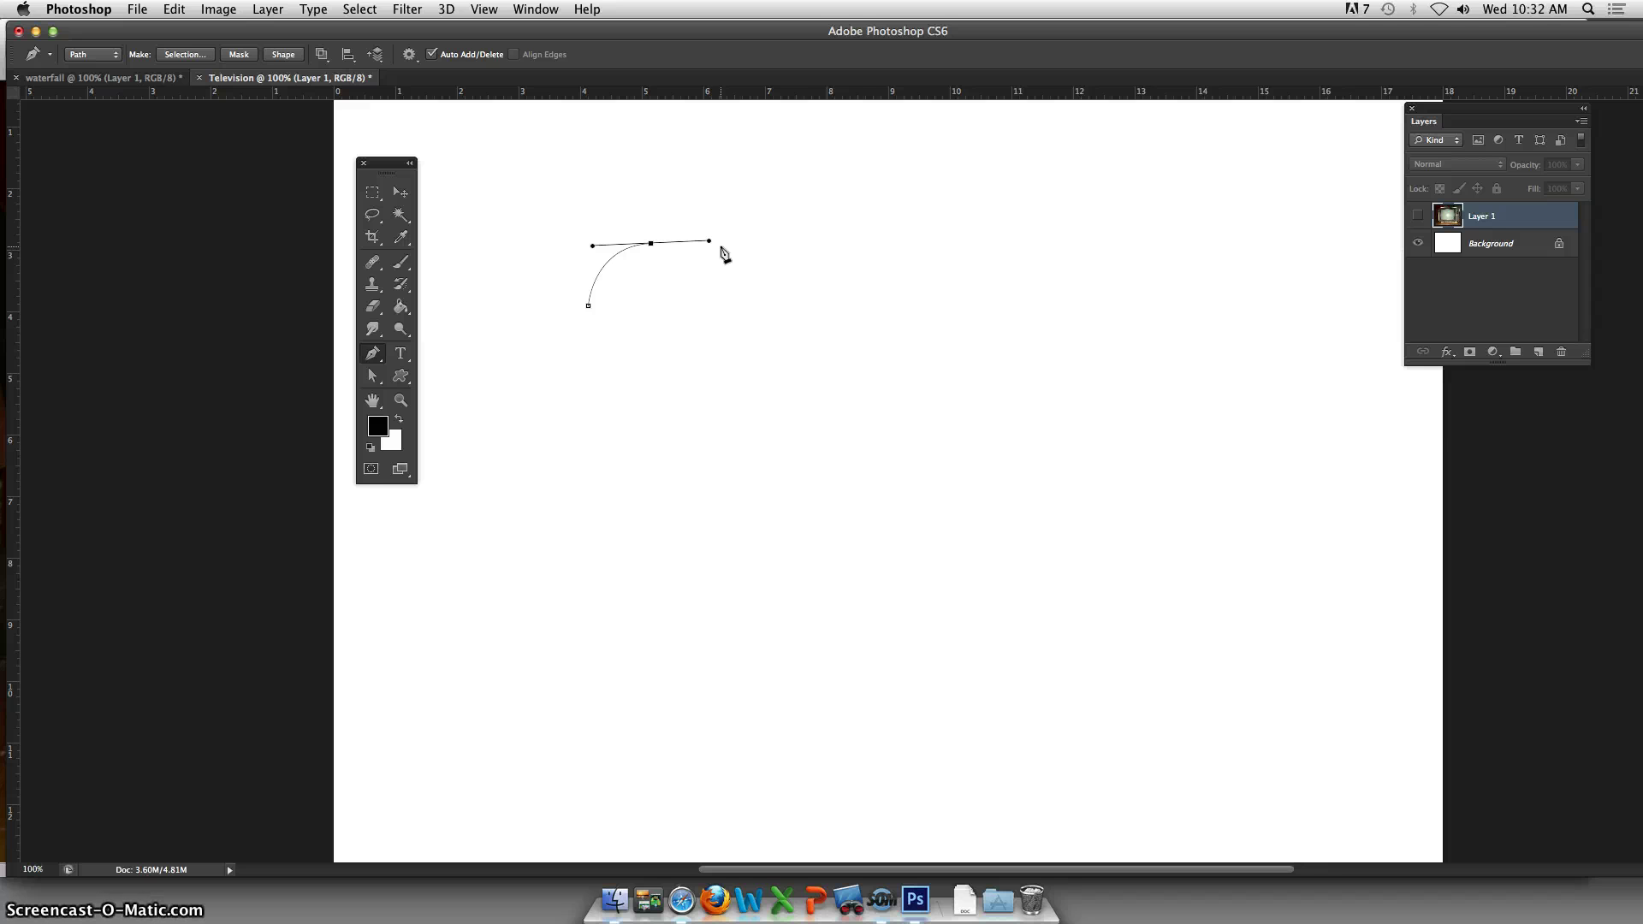
drag(709, 240, 633, 252)
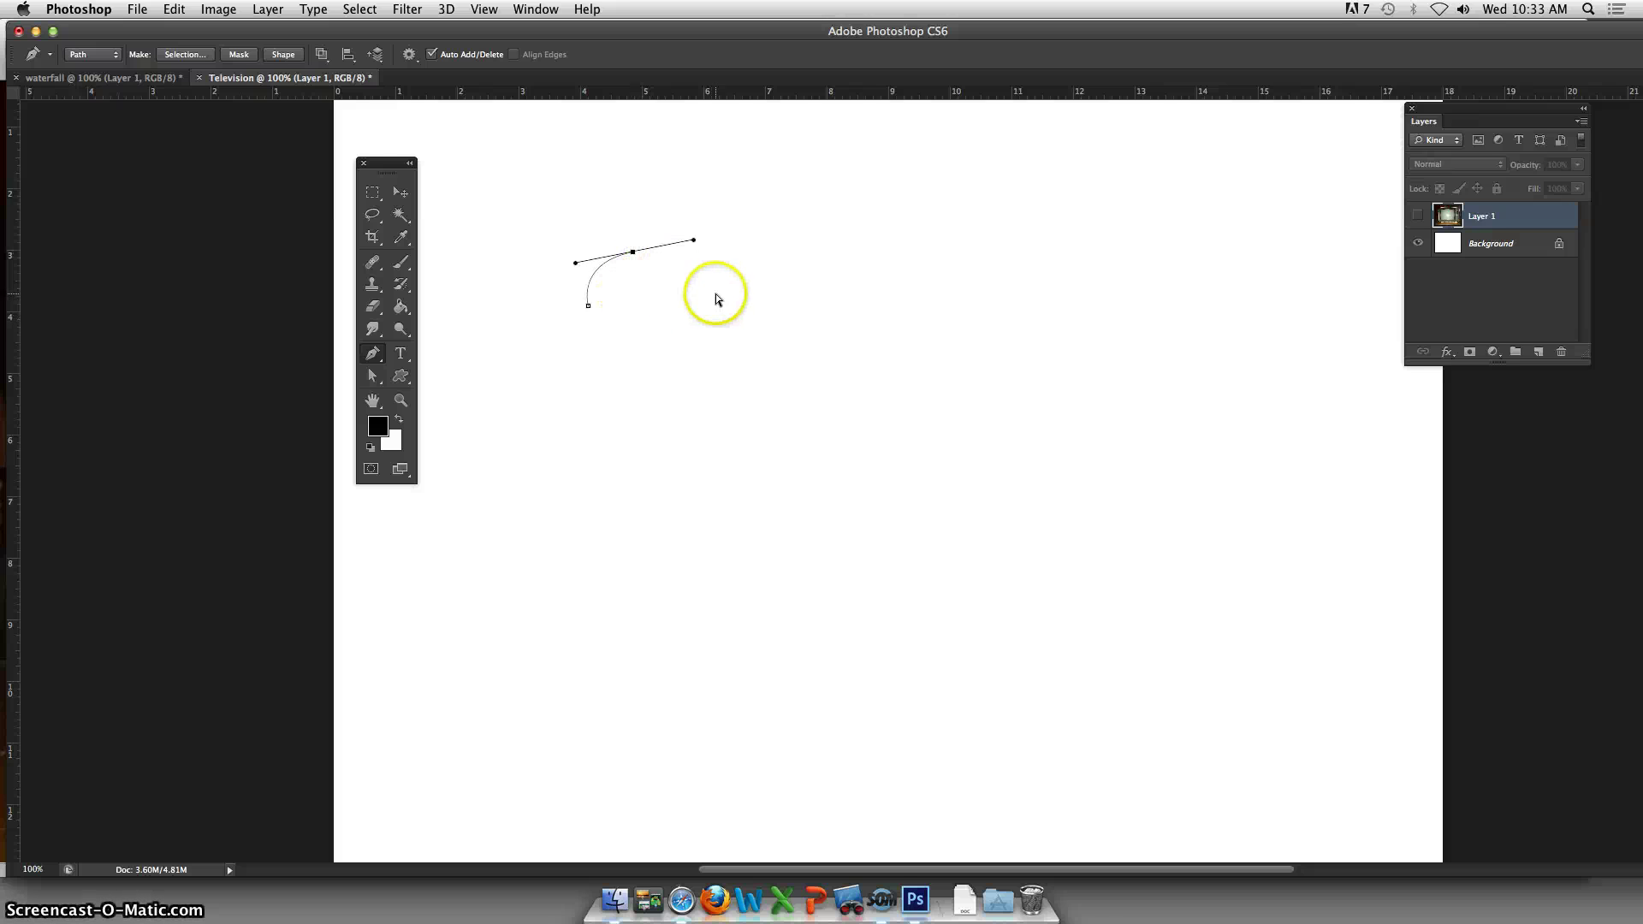
mouse_move(666, 262)
mouse_down()
mouse_move(689, 283)
mouse_move(666, 279)
mouse_up()
click(665, 274)
click(383, 344)
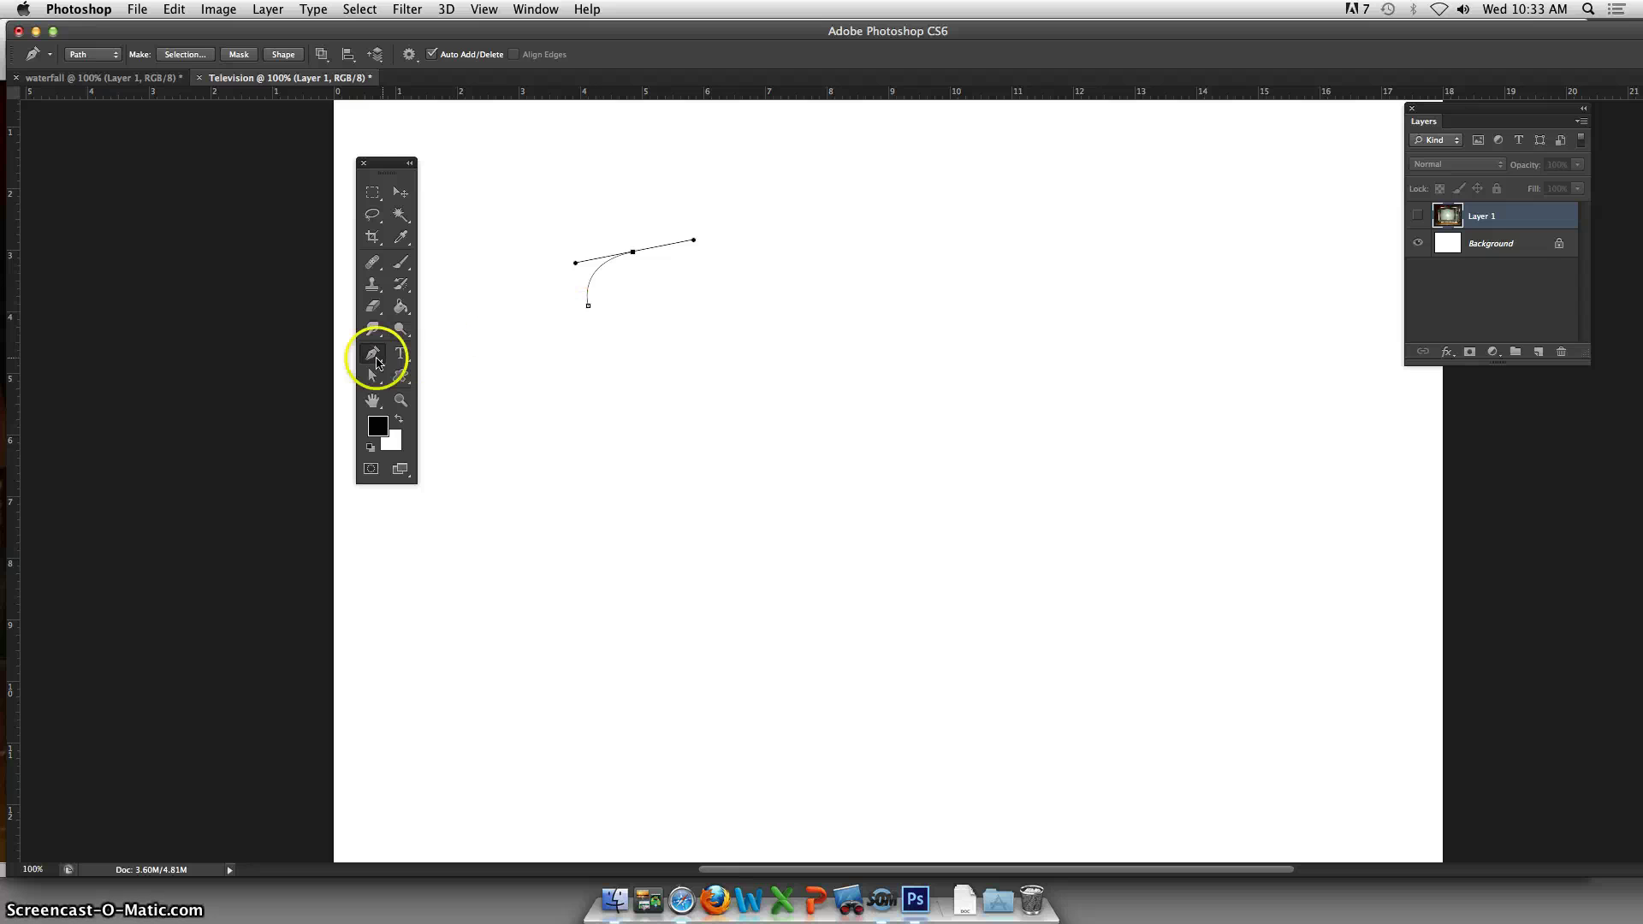
click(377, 354)
click(1418, 216)
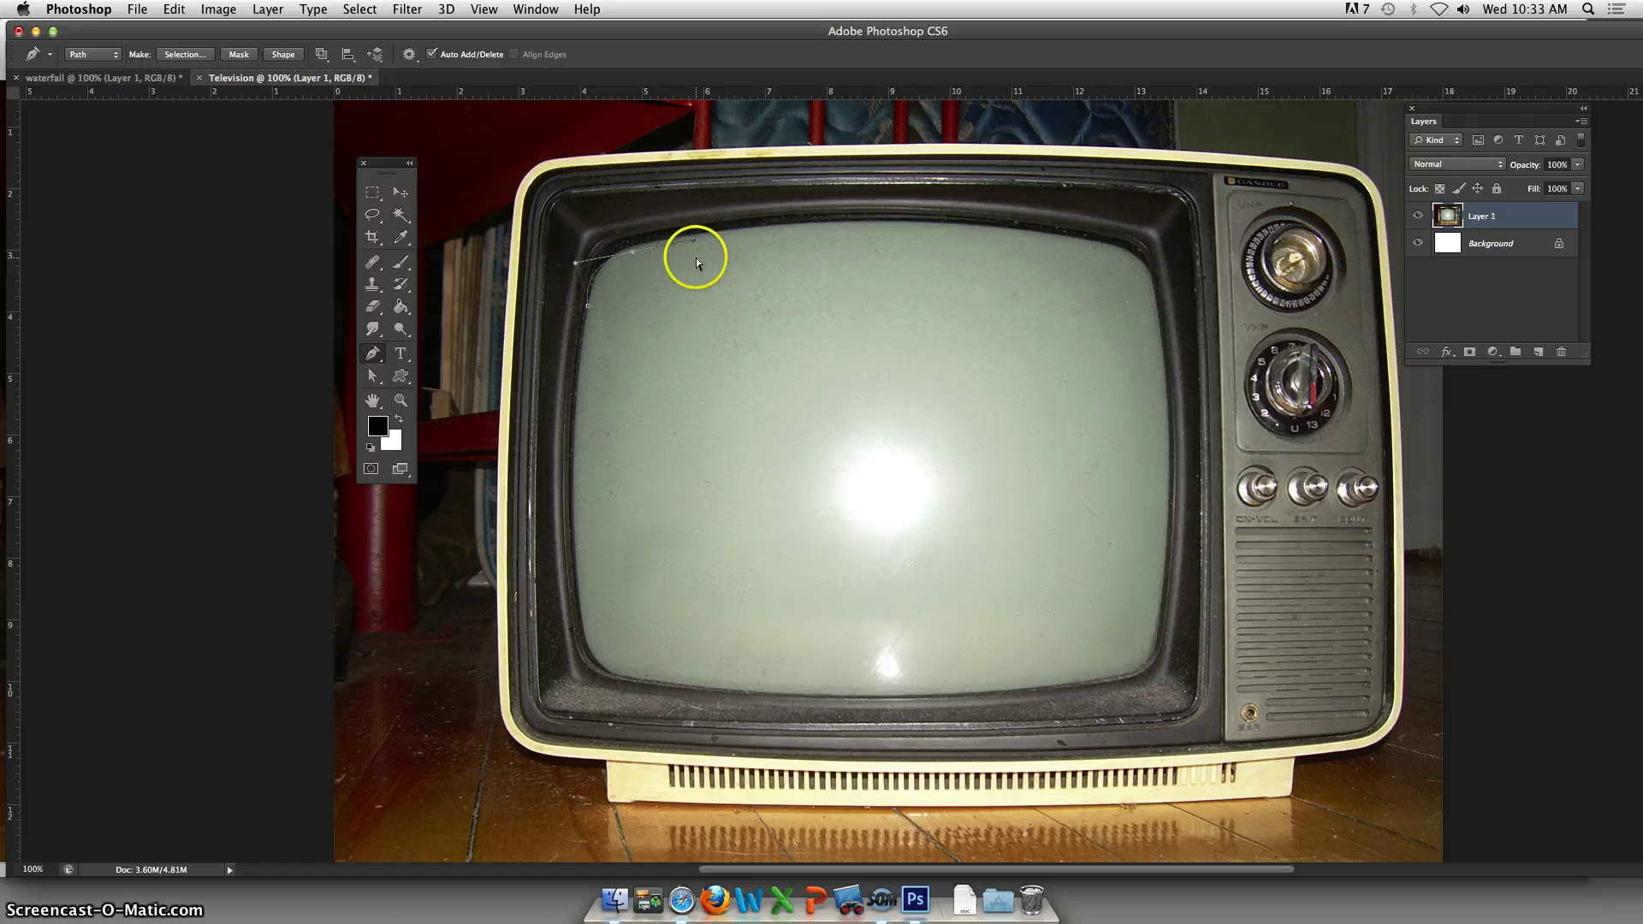
- Move the second anchor point back onto the screen's top edge and remove its outgoing direction handle
drag(633, 250, 643, 243)
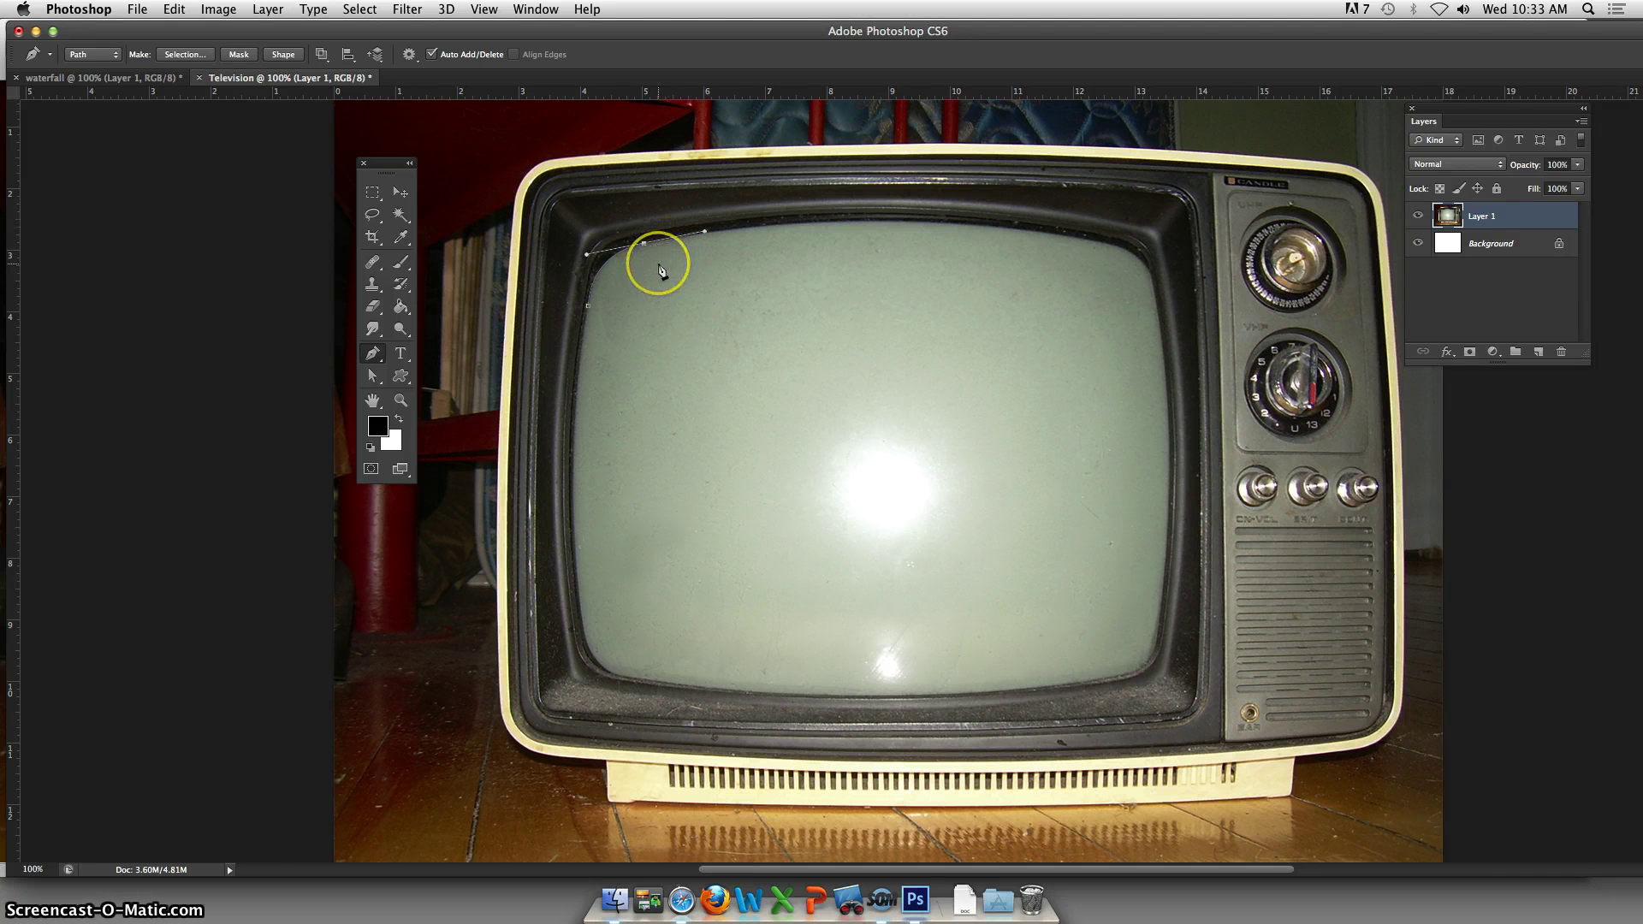
mouse_move(658, 267)
mouse_down()
mouse_move(641, 246)
mouse_move(652, 231)
mouse_move(658, 260)
mouse_up()
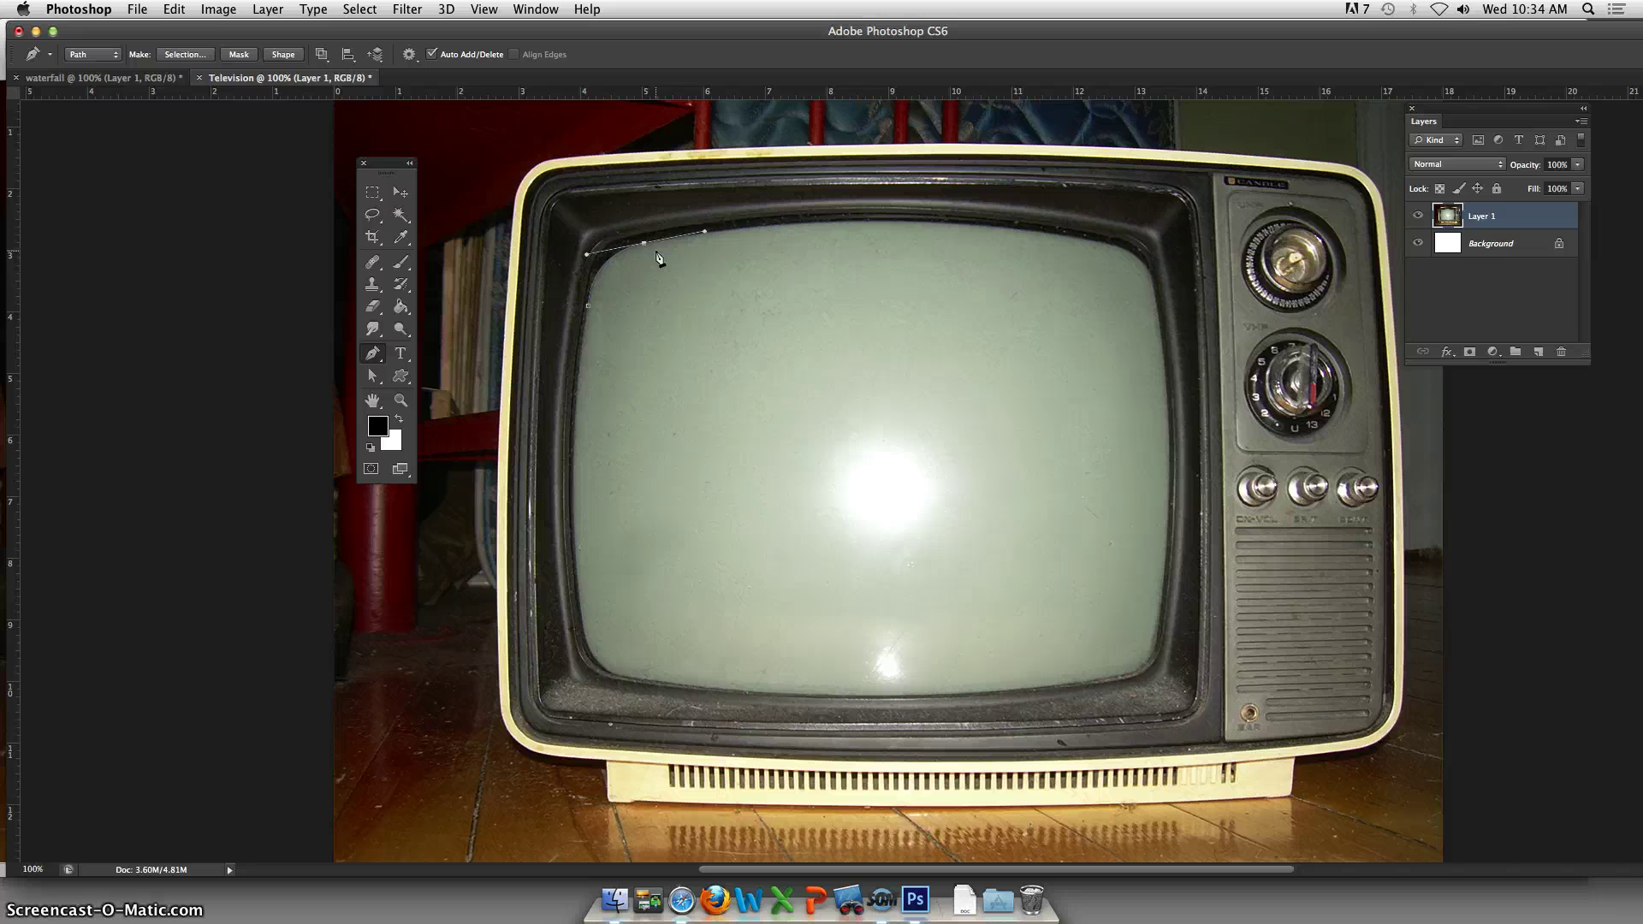
drag(643, 246, 647, 249)
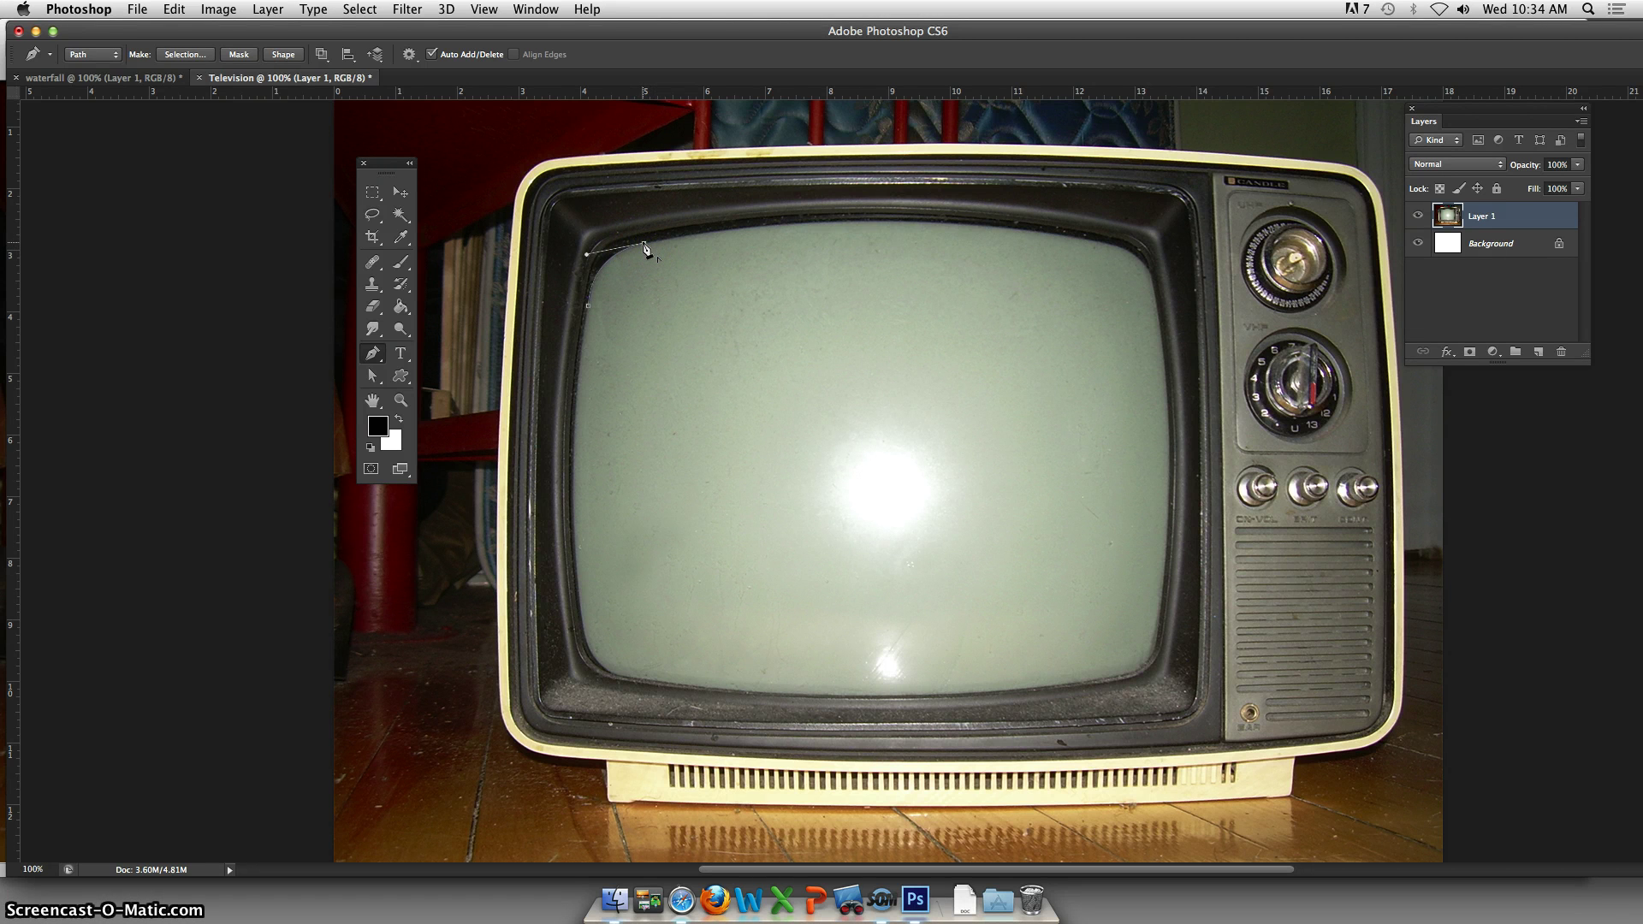
click(678, 244)
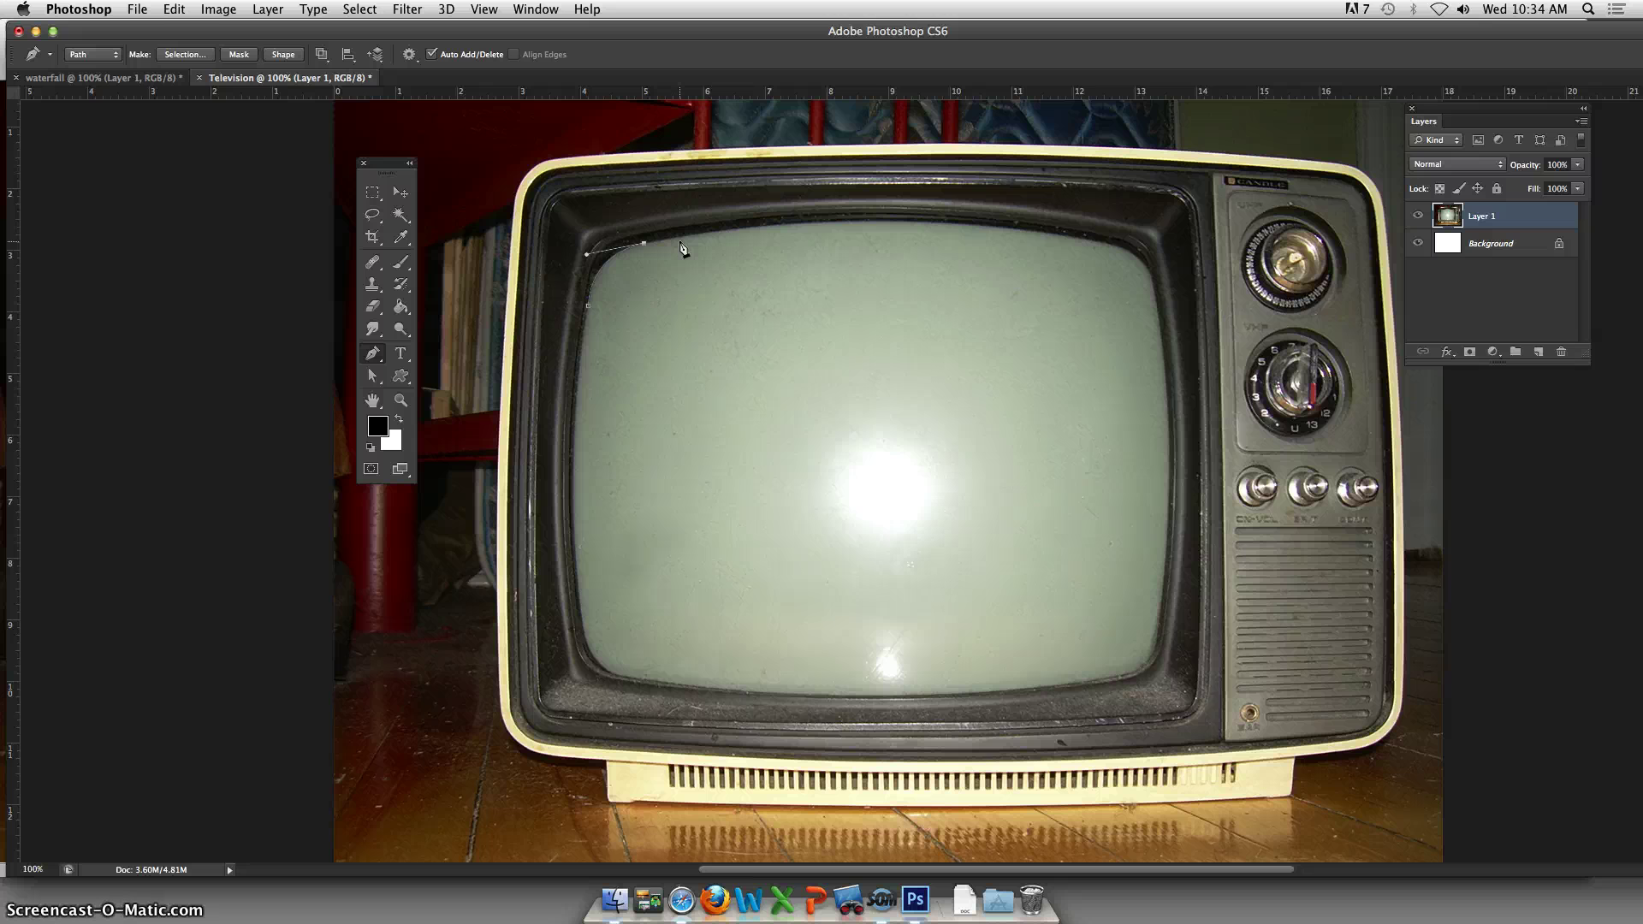
drag(643, 241, 715, 243)
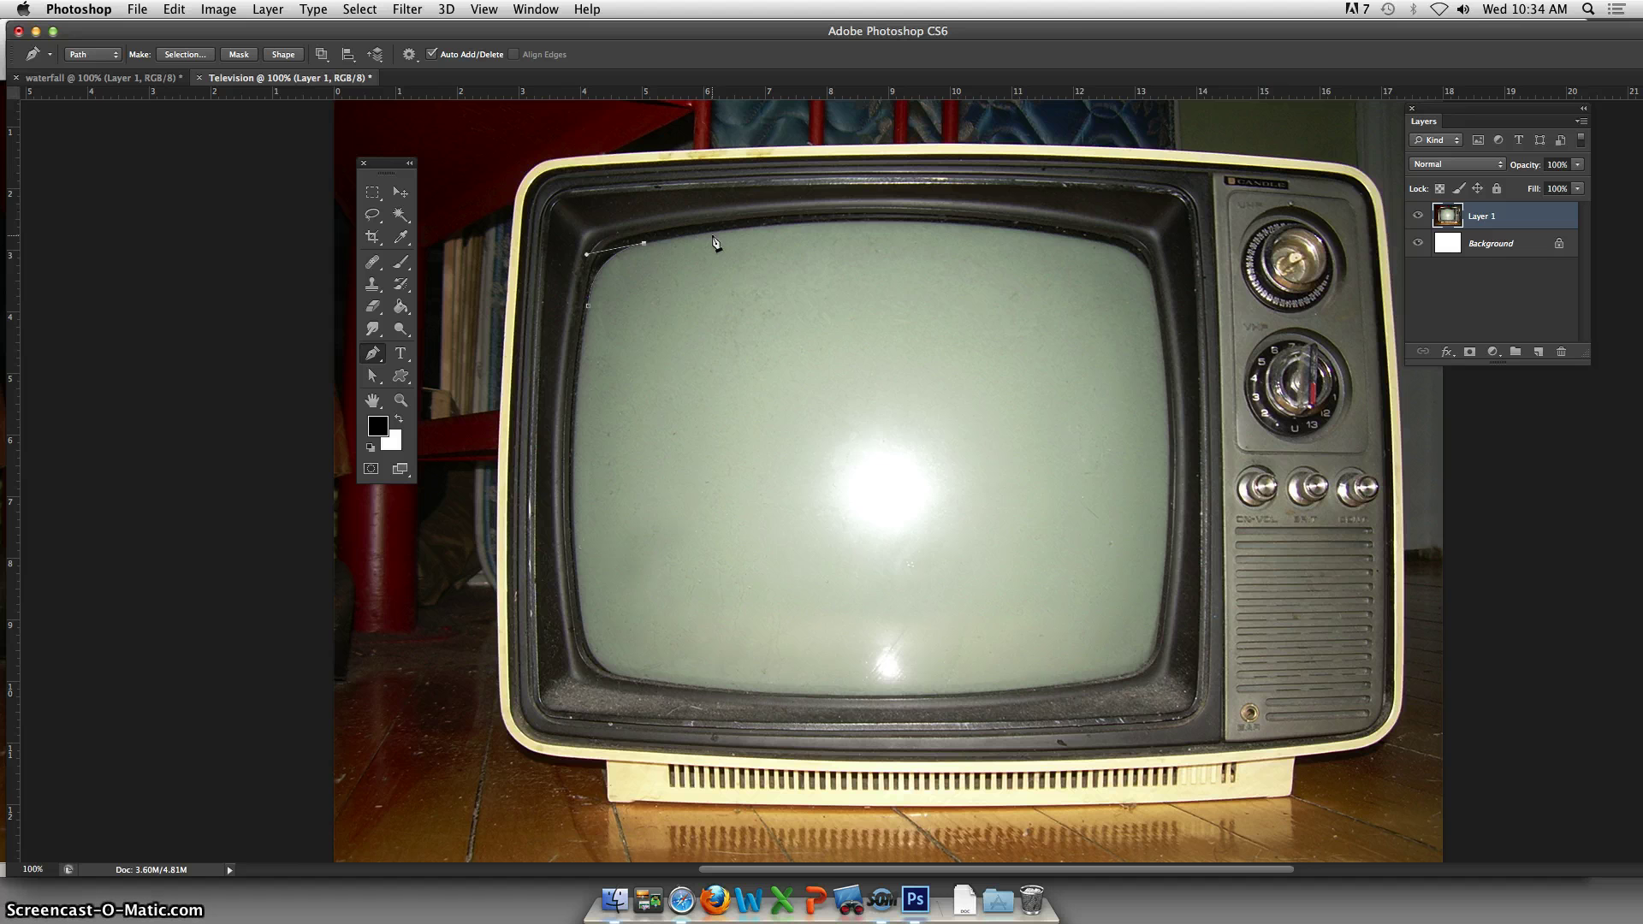
- Try a straight path segment across to the screen's upper-right corner, and undo the new anchor point
mouse_move(713, 239)
mouse_down()
mouse_move(648, 237)
mouse_move(660, 253)
mouse_move(638, 252)
mouse_move(687, 249)
mouse_move(654, 244)
mouse_move(719, 224)
mouse_move(802, 225)
mouse_up()
click(1072, 238)
click(169, 10)
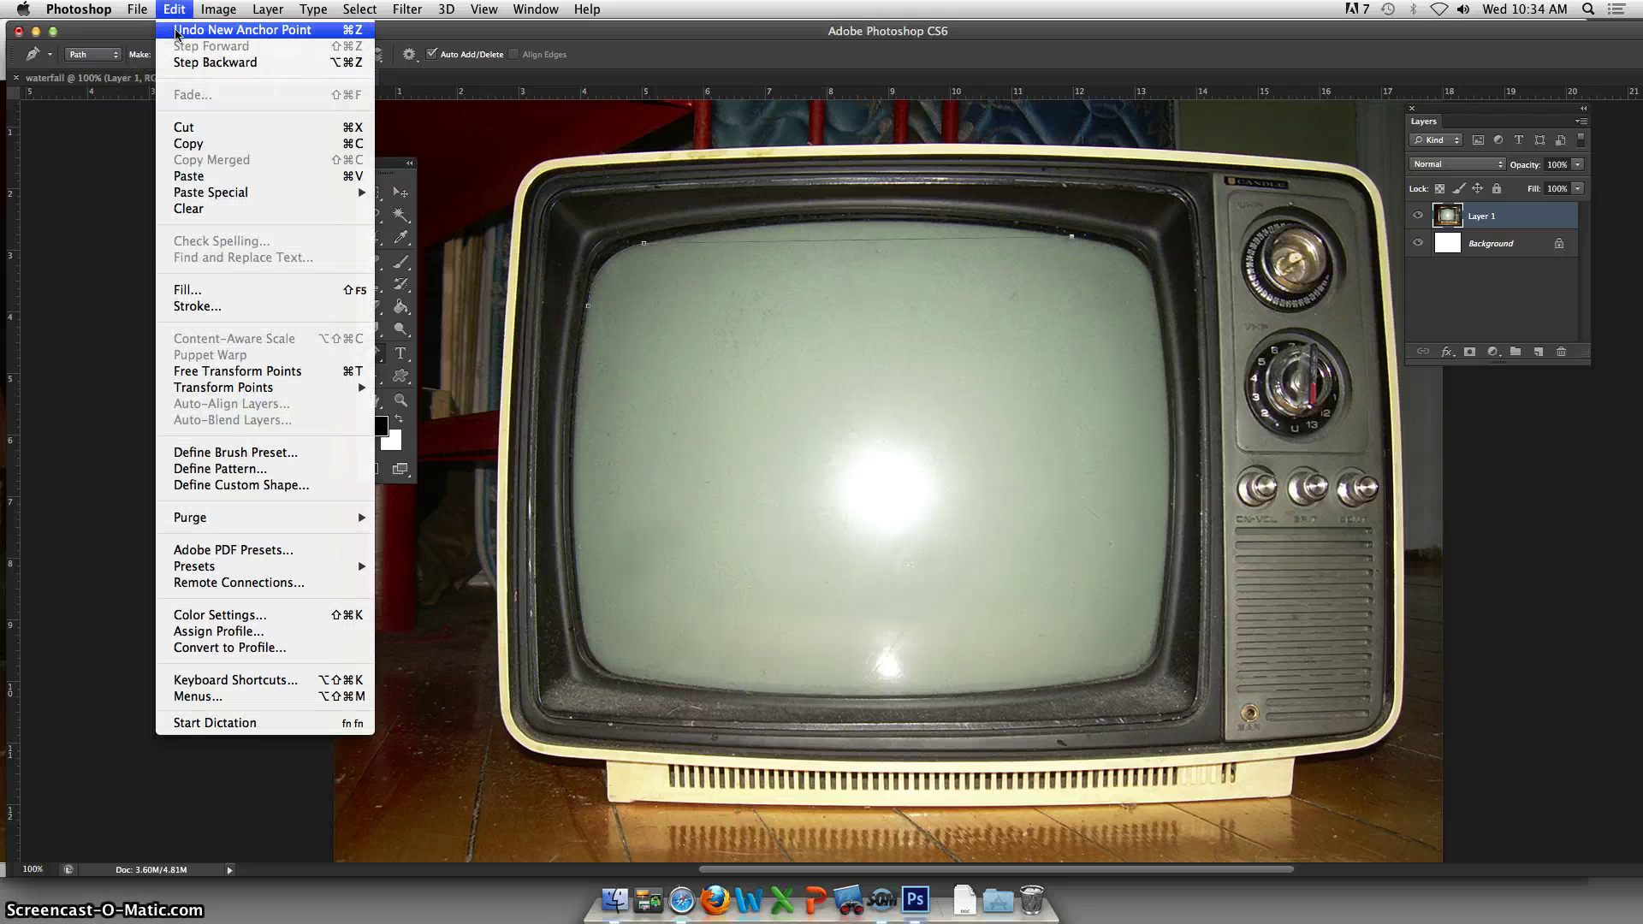
click(177, 33)
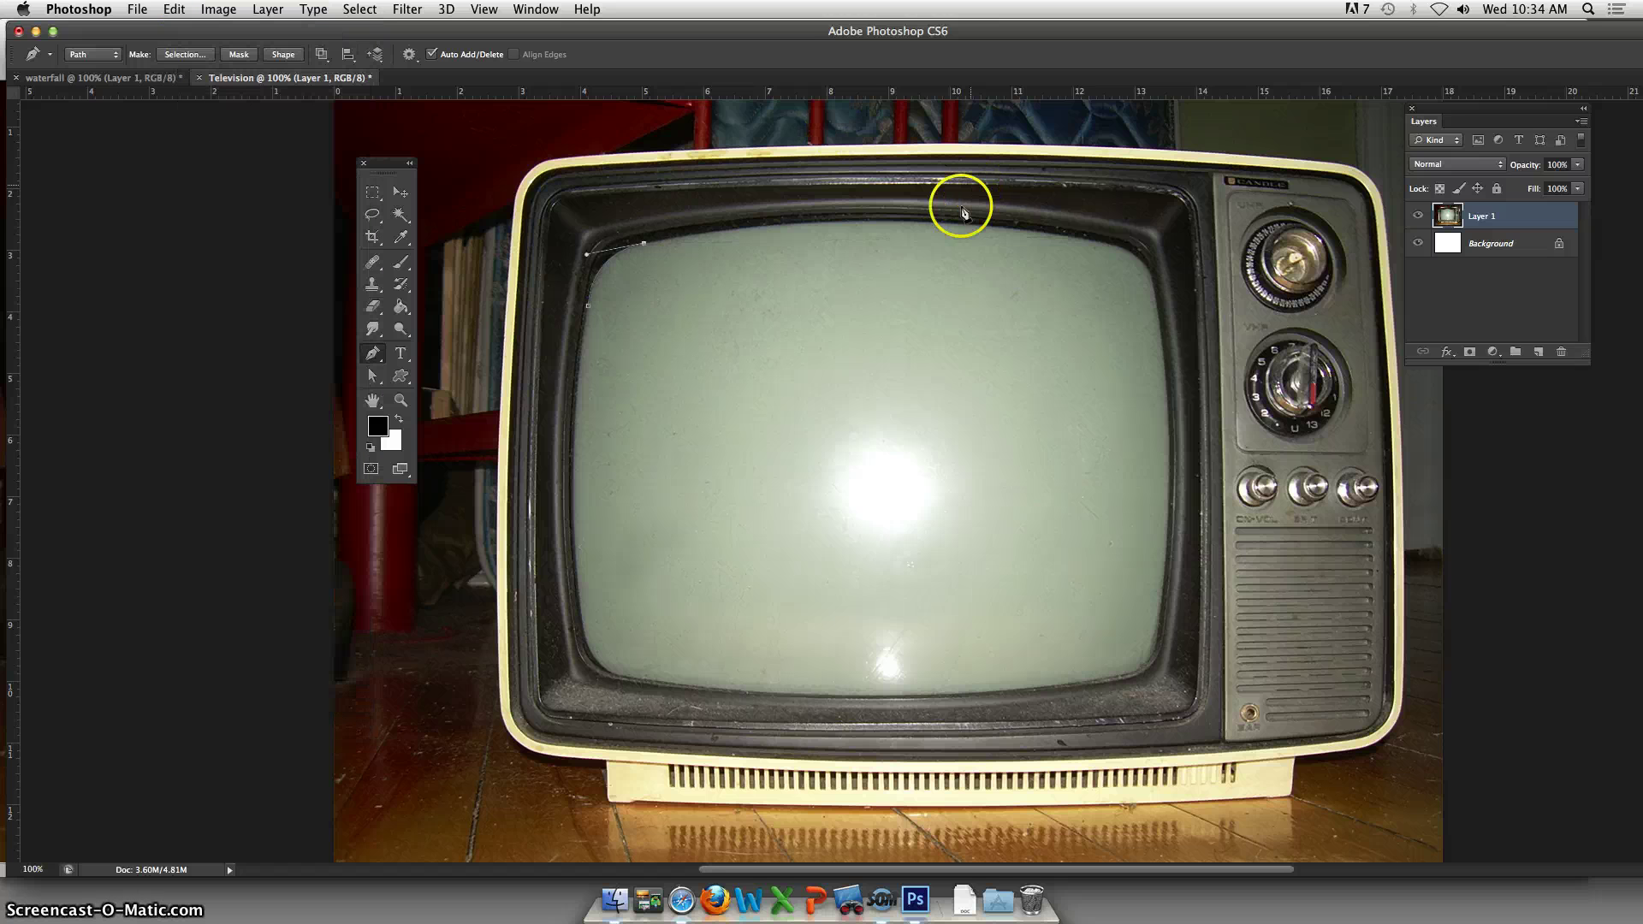
- Add an anchor point near the screen's upper-right corner, curve the segment along the top edge and remove the outgoing handle
click(1087, 241)
drag(1100, 238, 1322, 288)
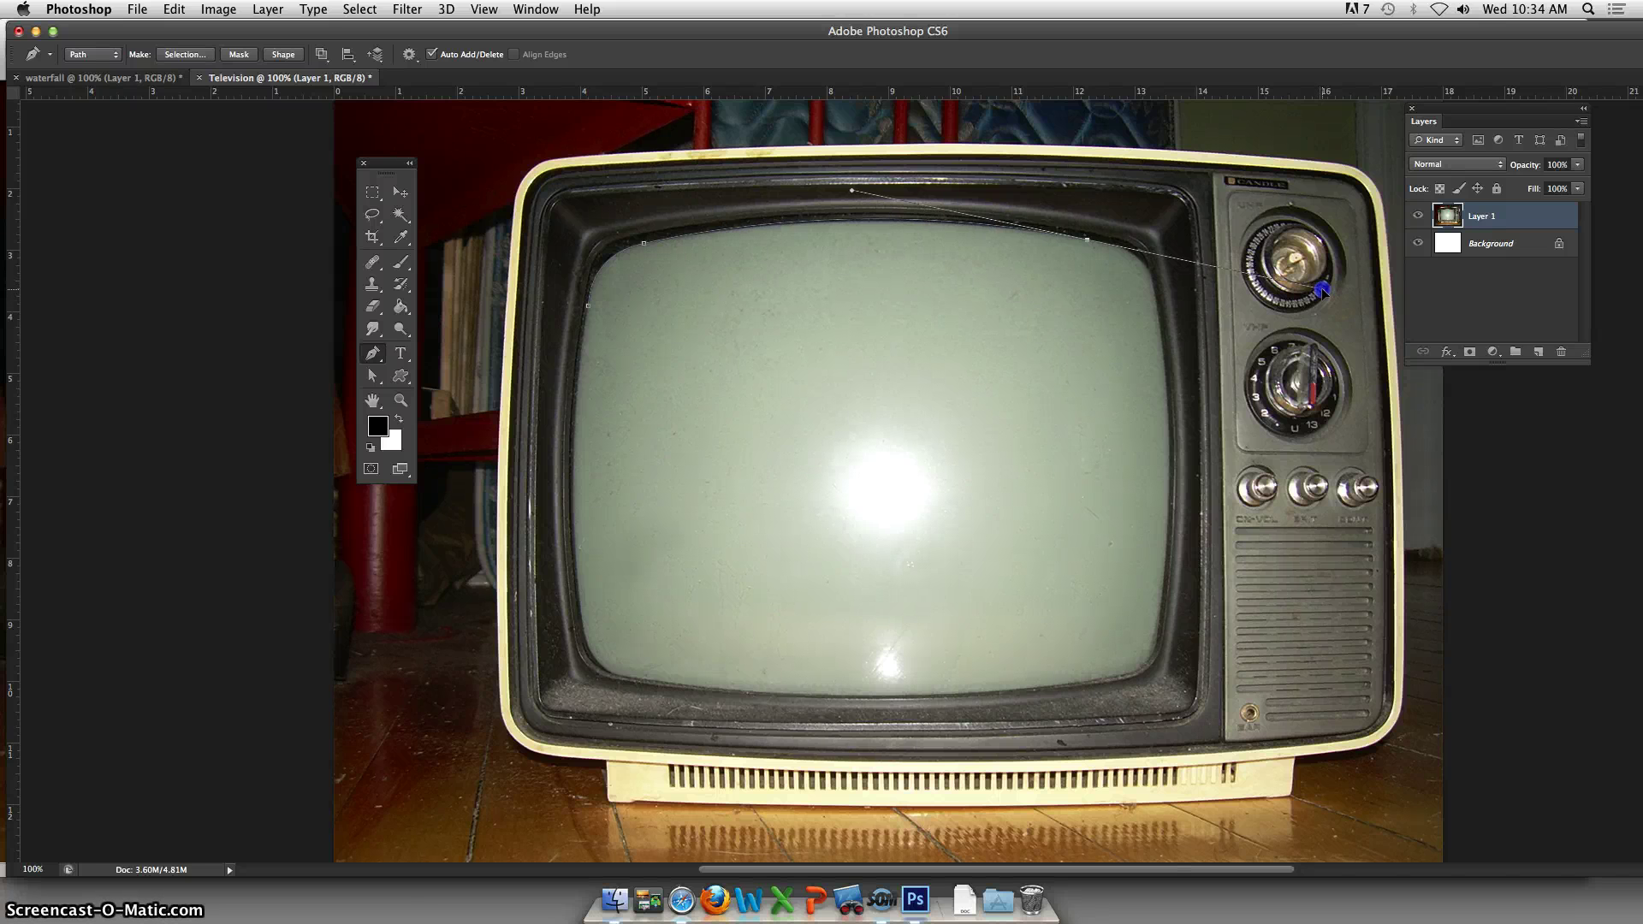
click(1071, 274)
click(1086, 241)
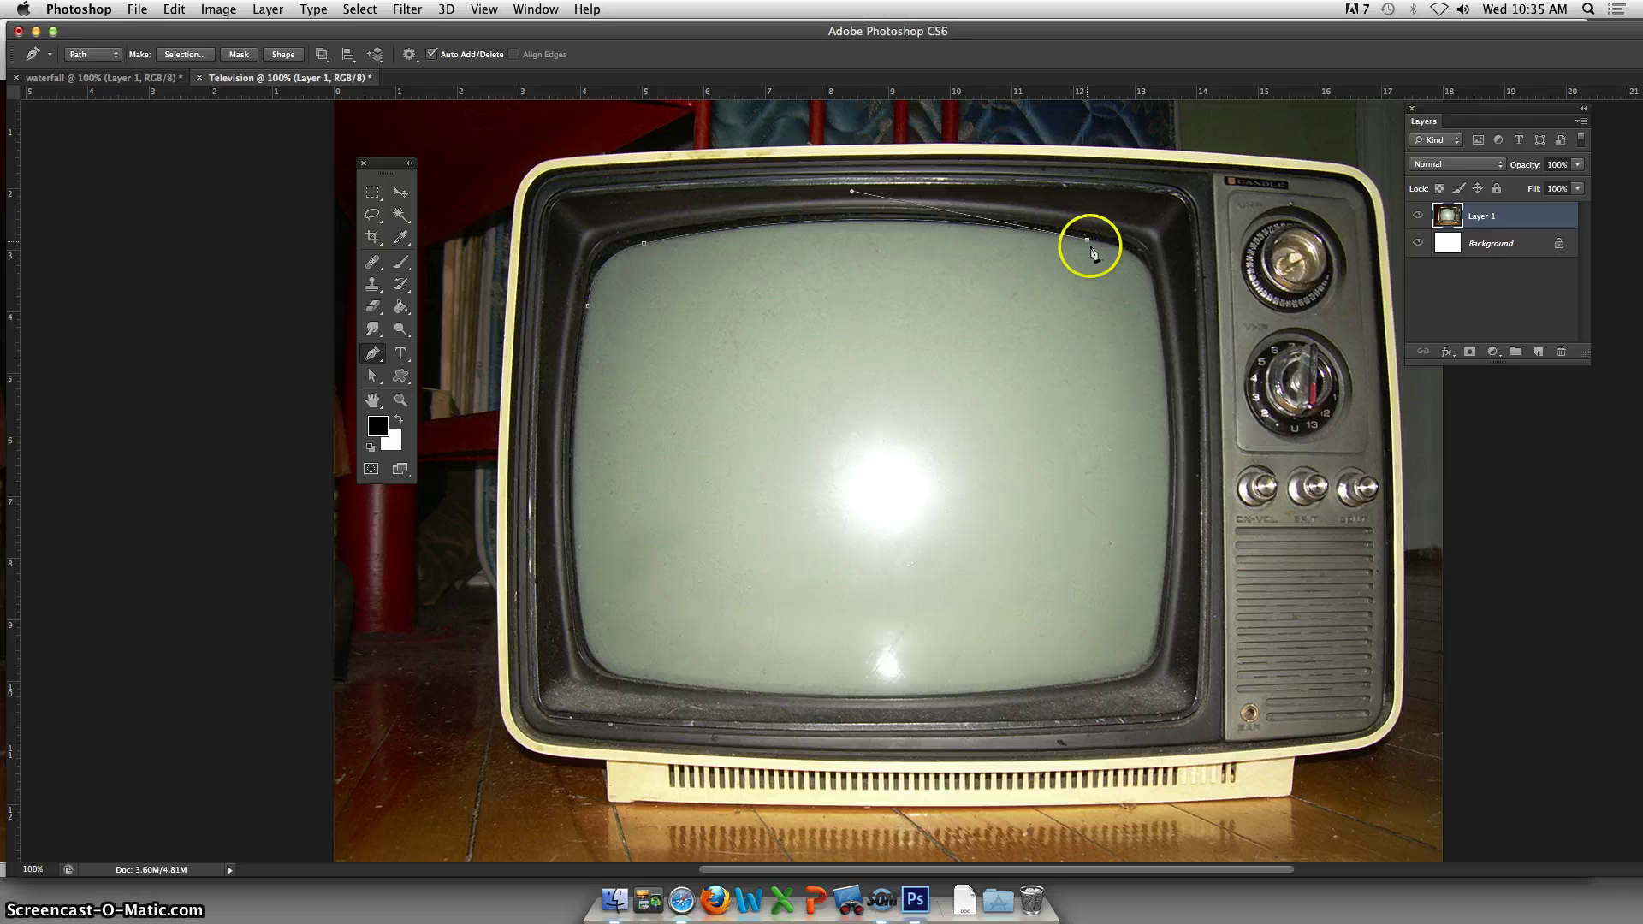
- Curve the path around the screen's upper-right corner with a new anchor point, and remove that point's outgoing handle
click(1158, 303)
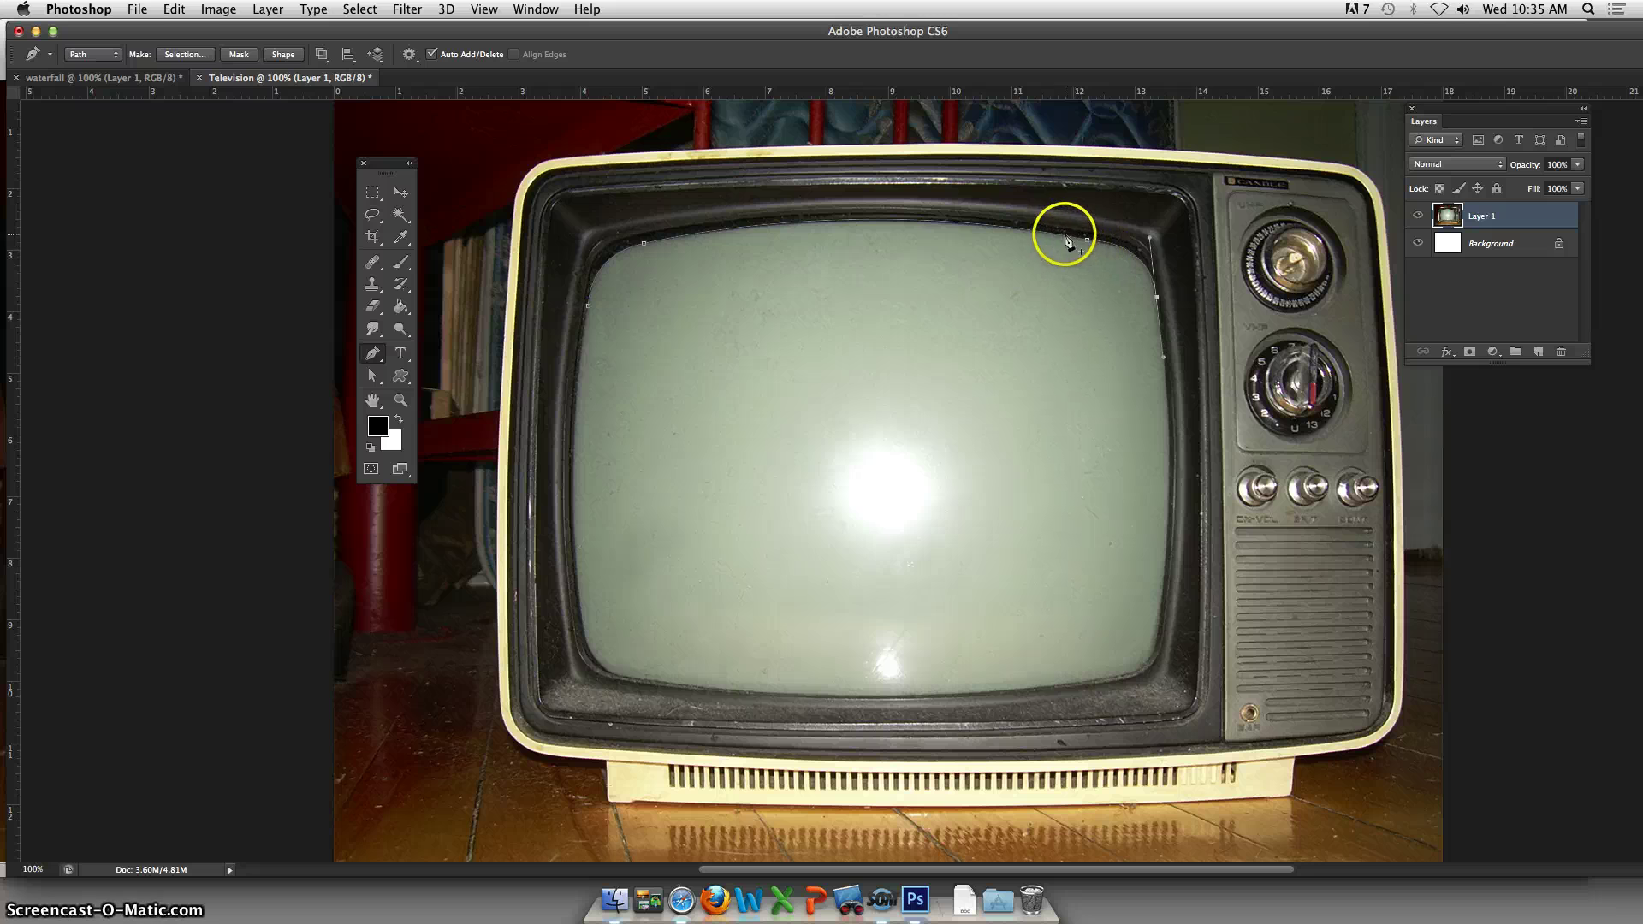
mouse_move(1091, 240)
mouse_down()
mouse_move(1060, 234)
mouse_move(1107, 245)
mouse_up()
mouse_move(1107, 248)
mouse_down()
mouse_move(821, 234)
mouse_move(572, 293)
mouse_move(608, 257)
mouse_move(673, 245)
mouse_move(1118, 249)
mouse_move(631, 239)
mouse_move(659, 249)
mouse_move(609, 262)
mouse_move(759, 220)
mouse_move(1092, 214)
mouse_move(1125, 307)
mouse_move(1150, 313)
mouse_move(1147, 291)
mouse_move(1164, 295)
mouse_move(1184, 536)
mouse_move(1164, 633)
mouse_move(1166, 304)
mouse_up()
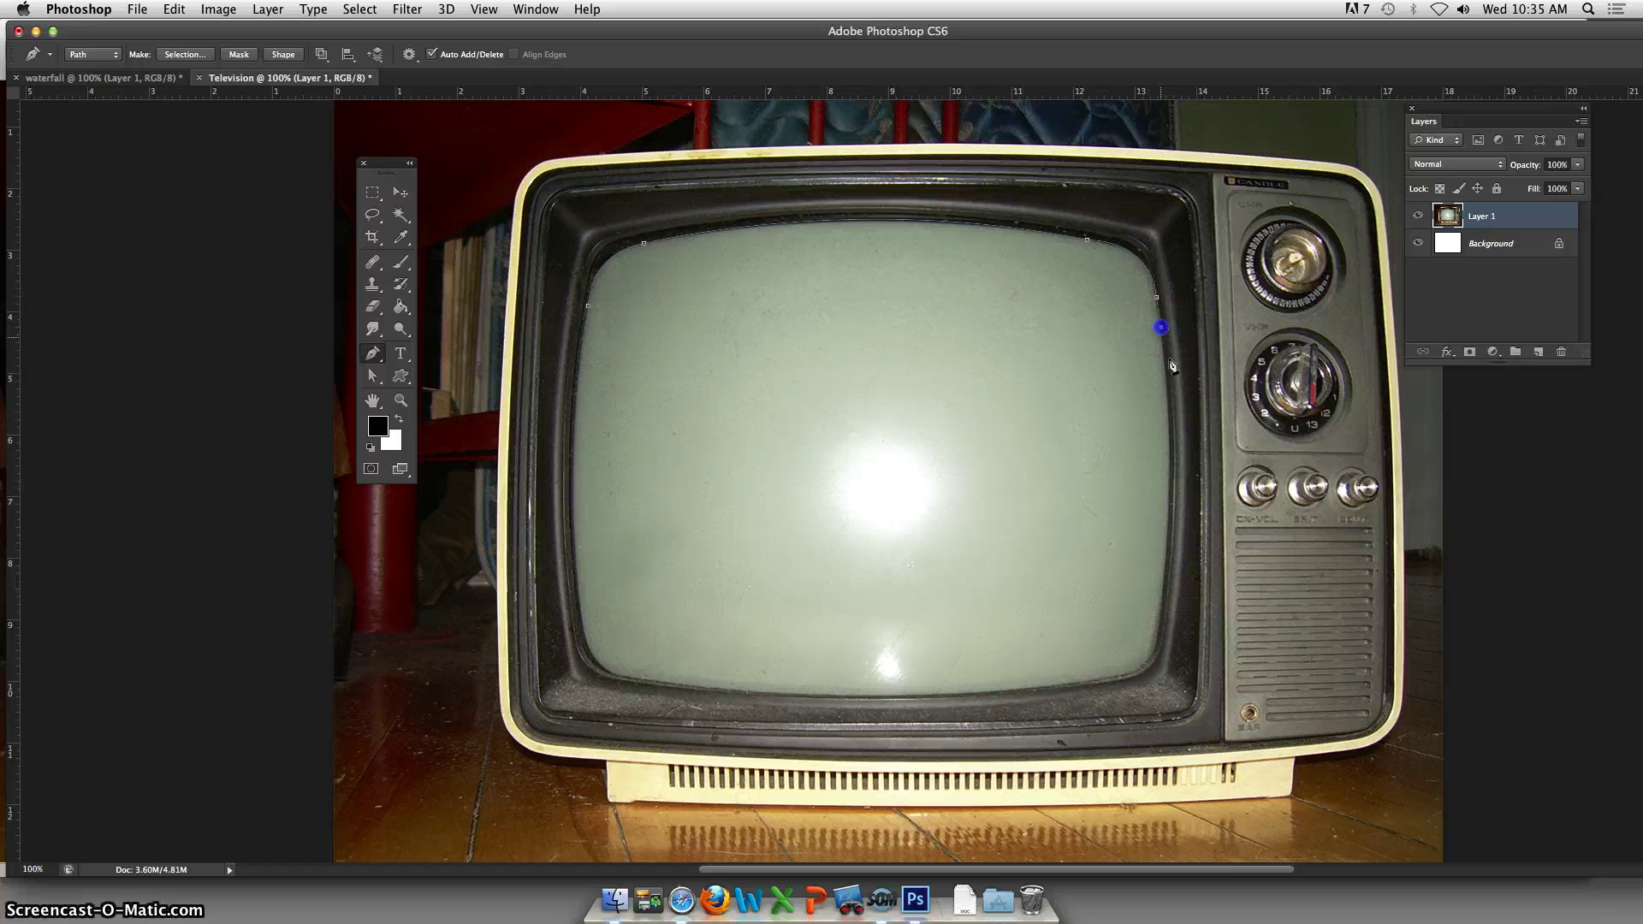
- Continue the path down the screen's right edge with four closely following anchor points
drag(1161, 326, 1165, 372)
click(1170, 456)
click(1169, 537)
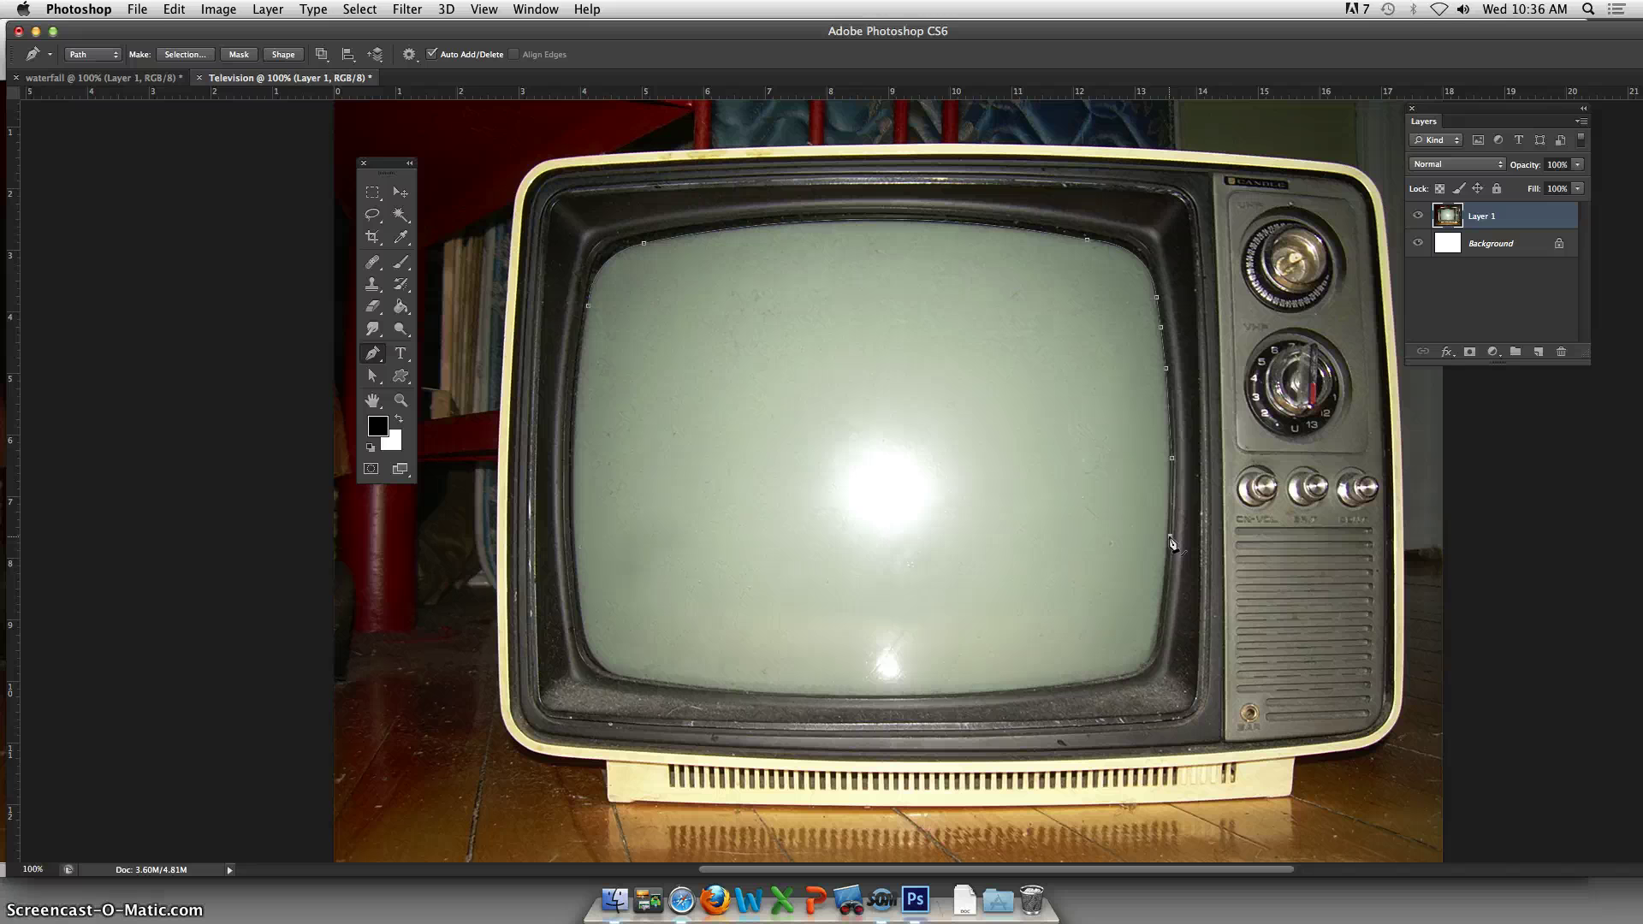
click(1171, 536)
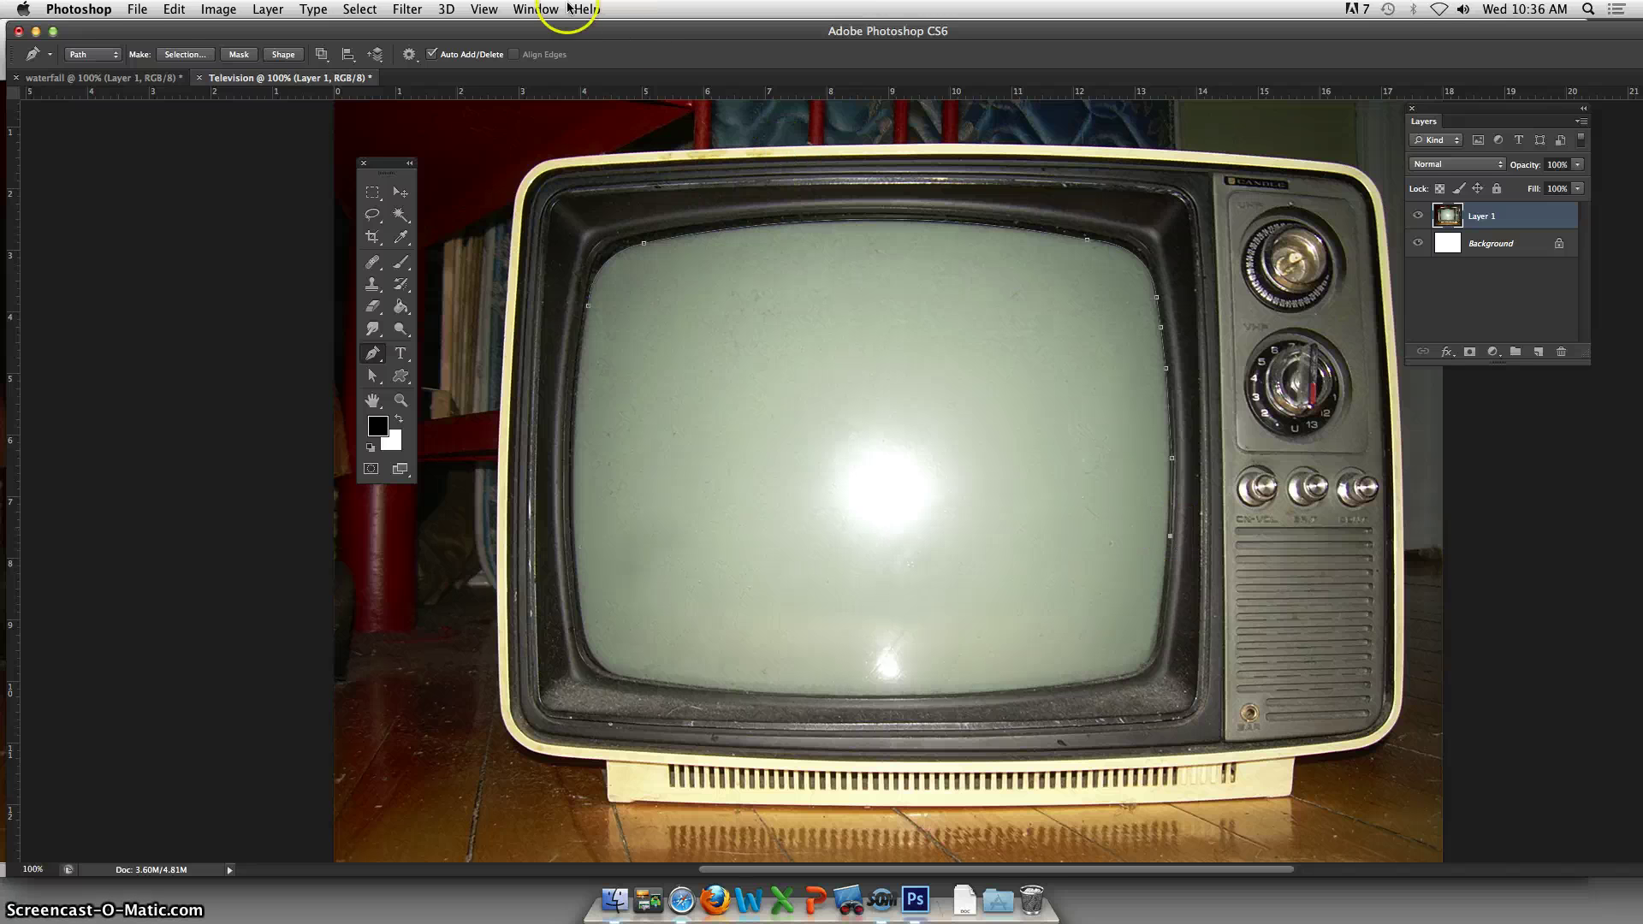
- Step back through the path's history to remove the four closely spaced anchor points on the screen's right edge
click(173, 9)
click(179, 62)
click(174, 9)
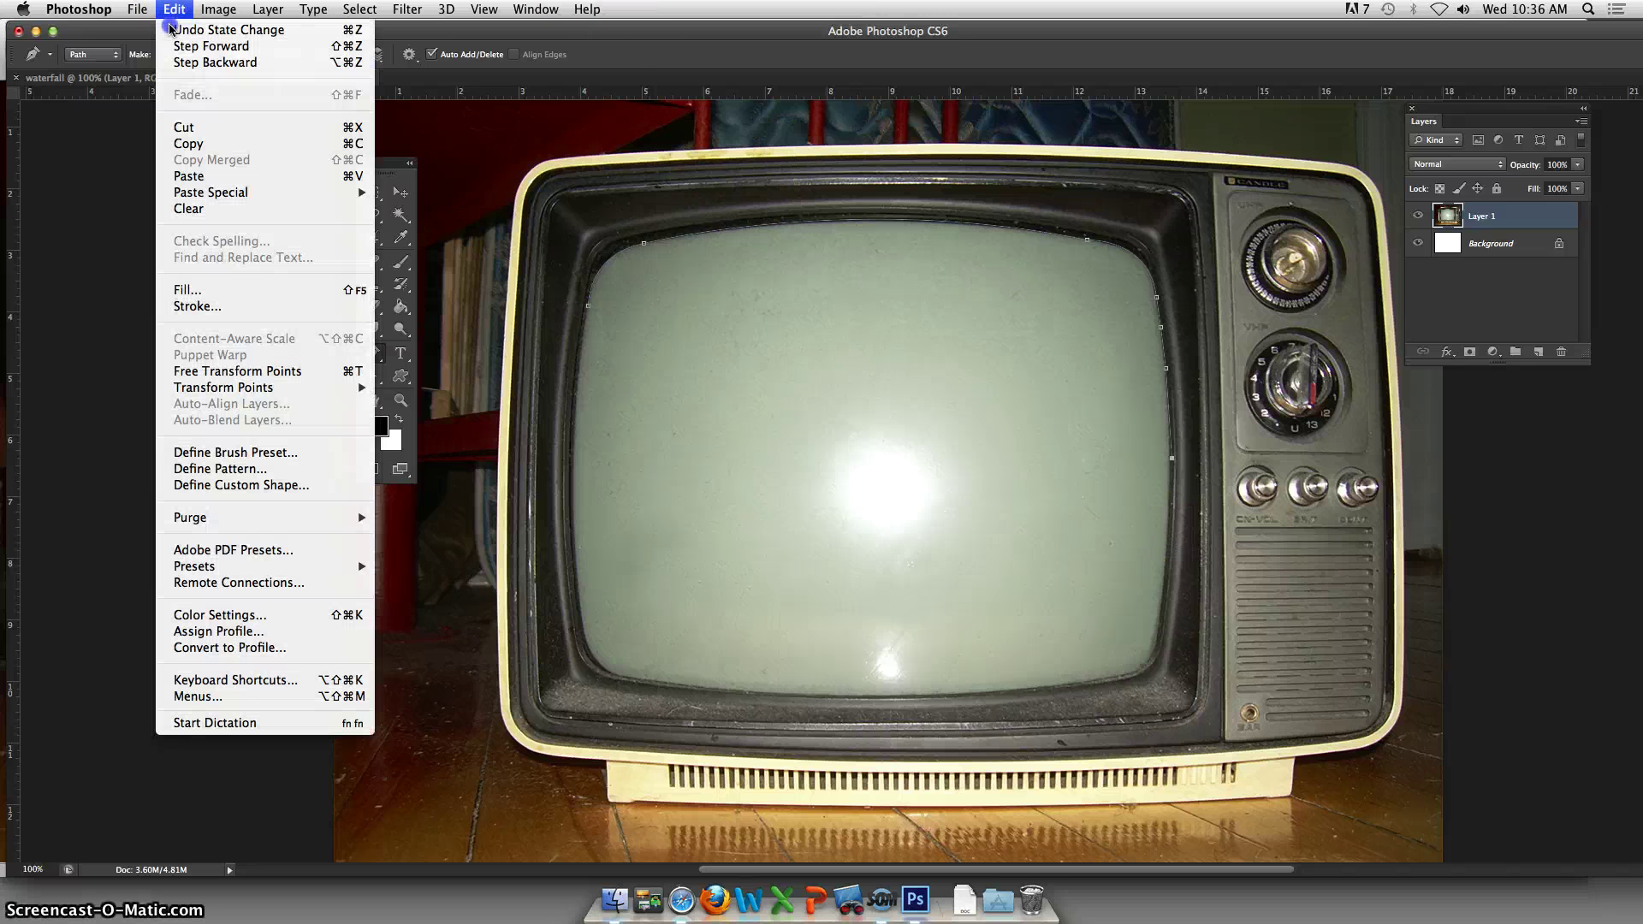
click(179, 64)
click(174, 8)
click(180, 62)
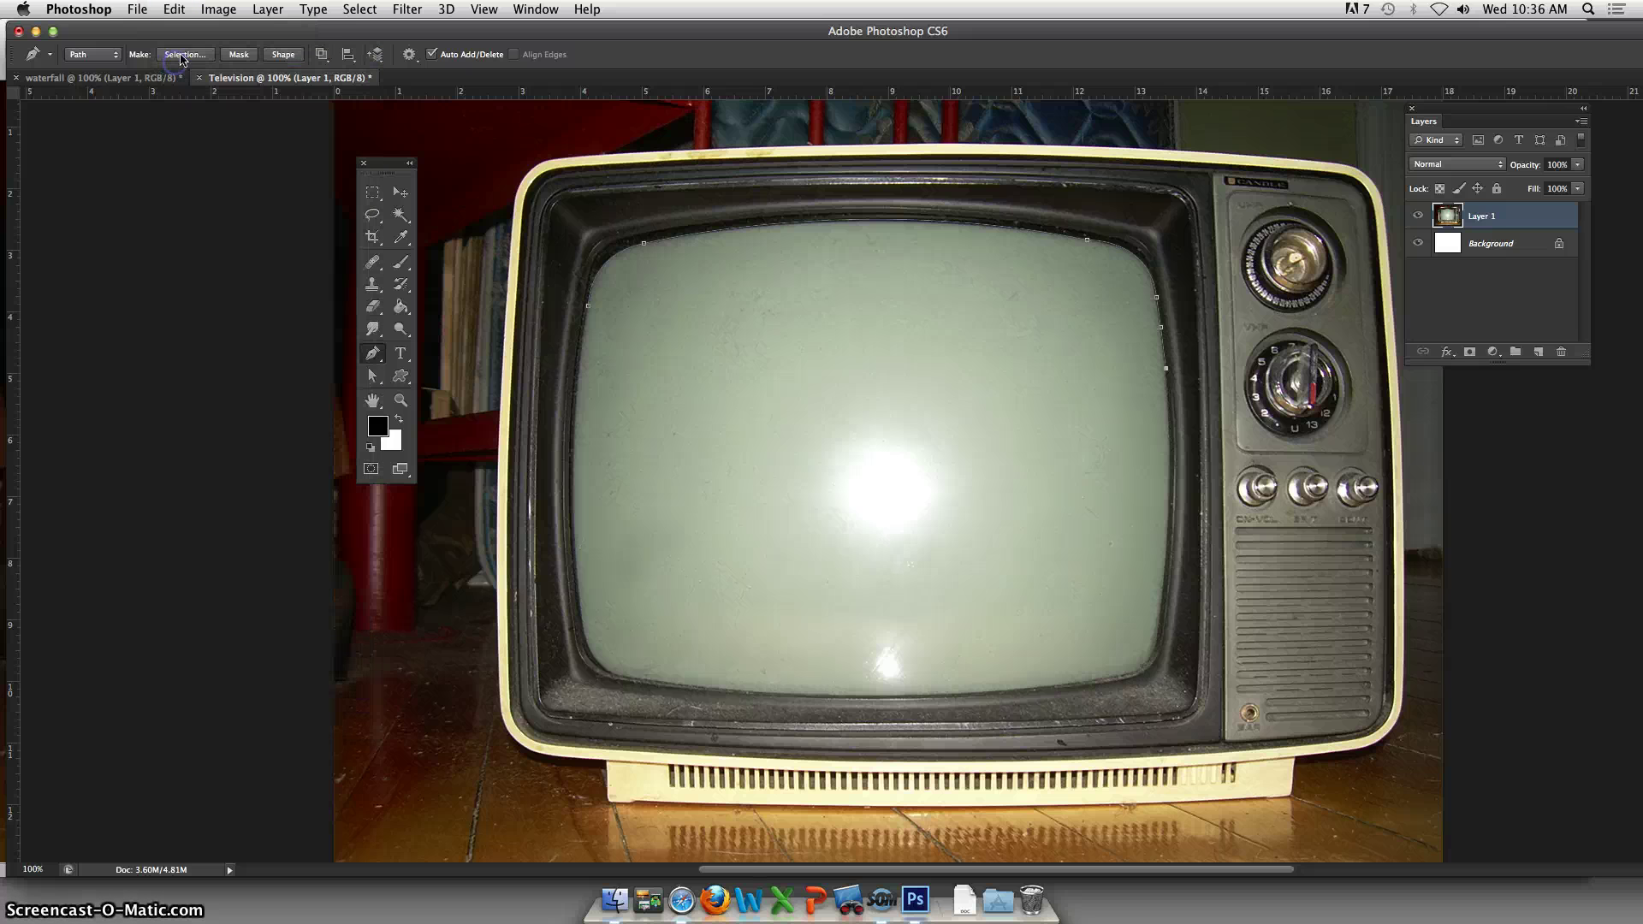
click(173, 9)
click(180, 62)
click(221, 97)
- Curve the path down the screen's right edge to an anchor point above the lower-right corner and remove its outgoing handle
mouse_move(1163, 614)
mouse_down()
mouse_move(1142, 707)
mouse_move(1167, 653)
mouse_move(1164, 612)
mouse_move(1148, 608)
mouse_move(1161, 617)
mouse_up()
drag(1175, 501, 1182, 518)
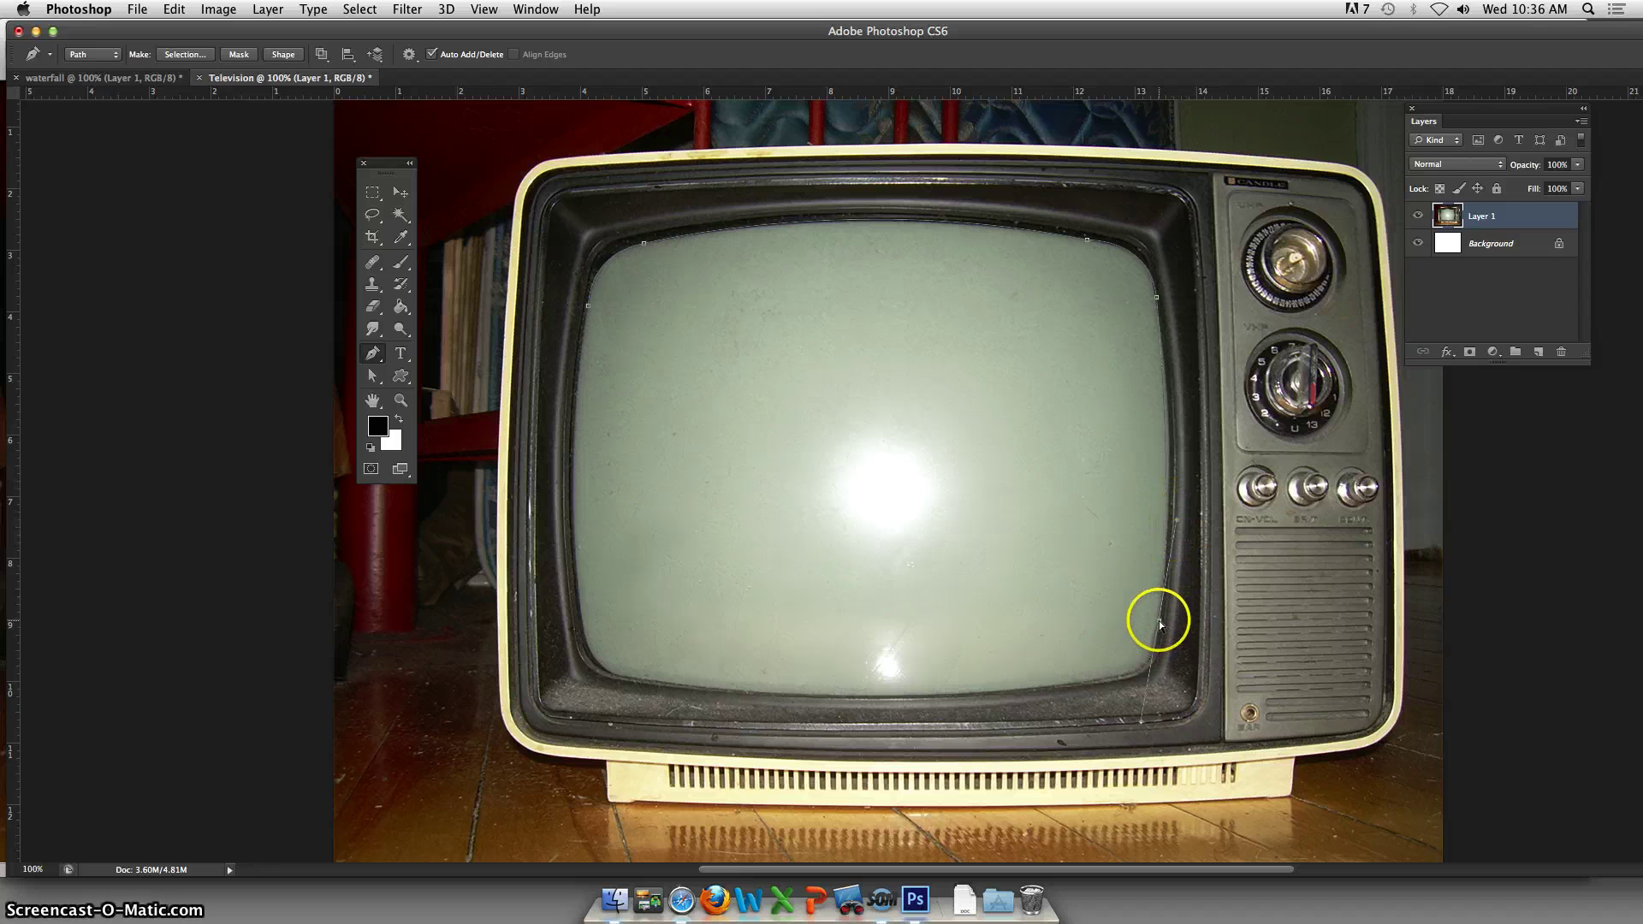
mouse_move(1159, 617)
mouse_down()
mouse_move(1141, 624)
mouse_move(1165, 623)
mouse_up()
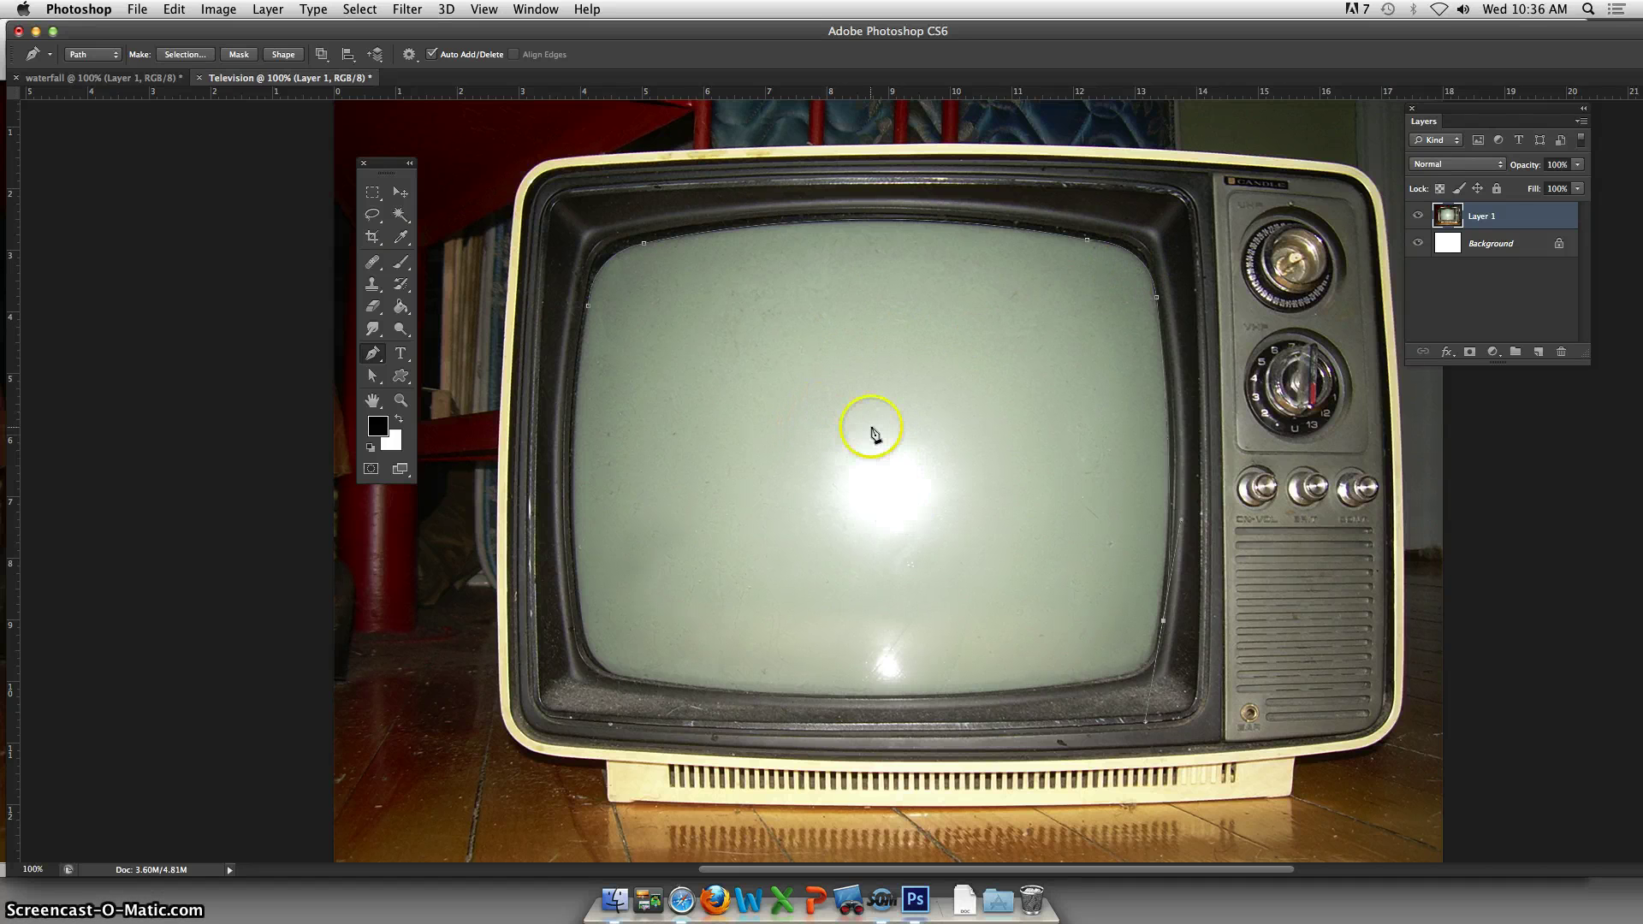
alt+click(1163, 620)
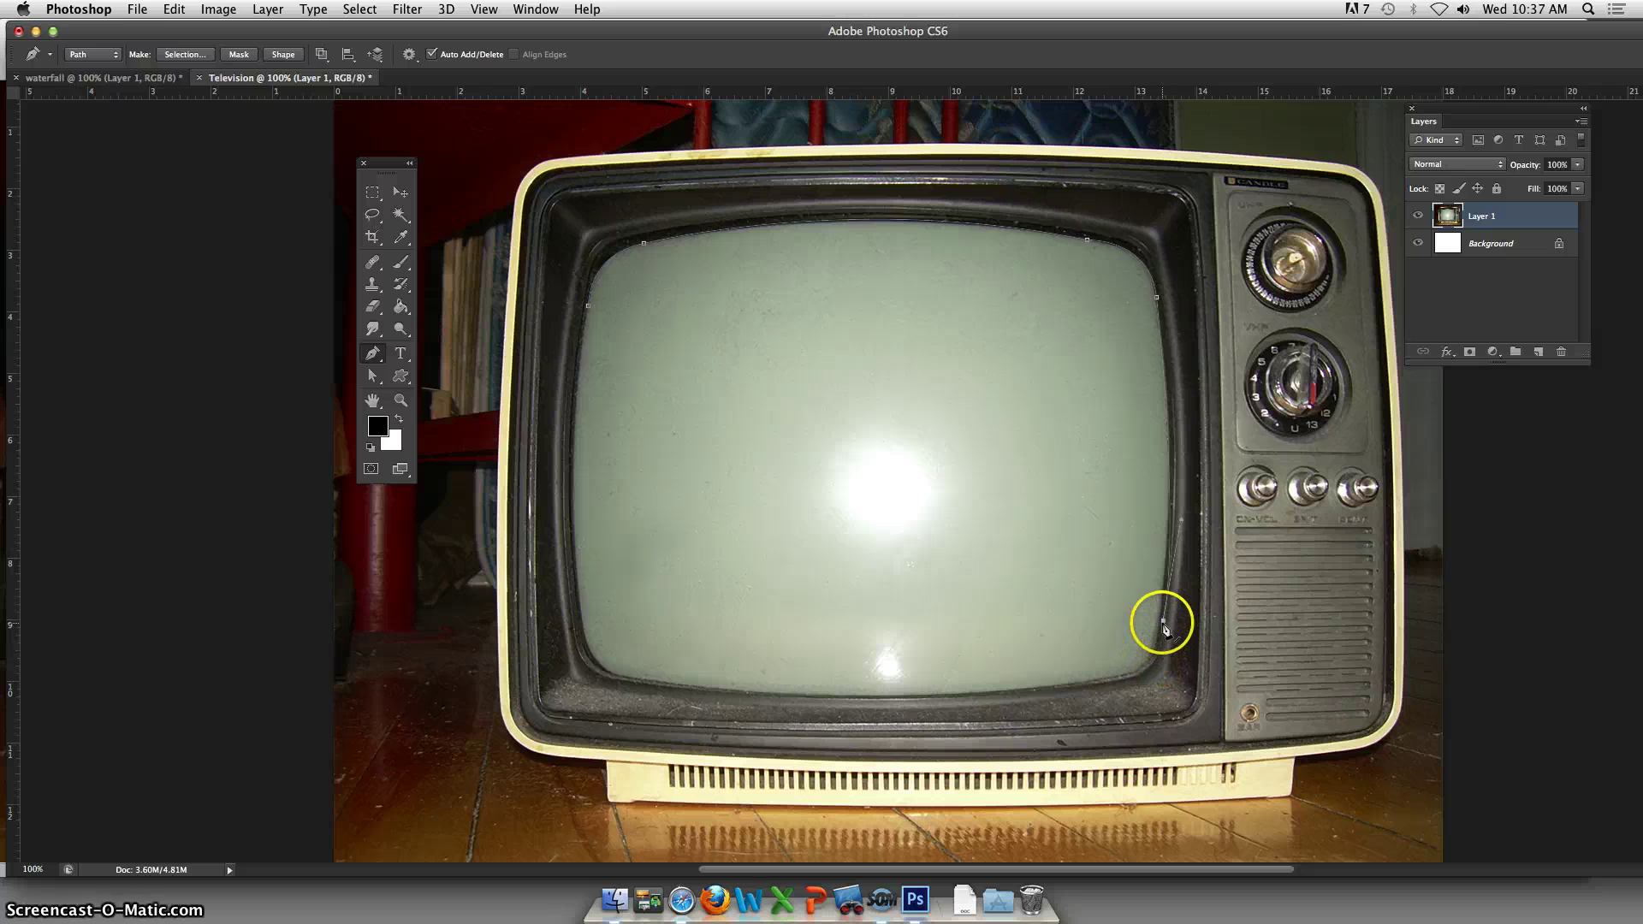
- Curve the path around the screen's lower-right corner with an anchor point on the bottom edge, and remove its outgoing handle
click(1102, 684)
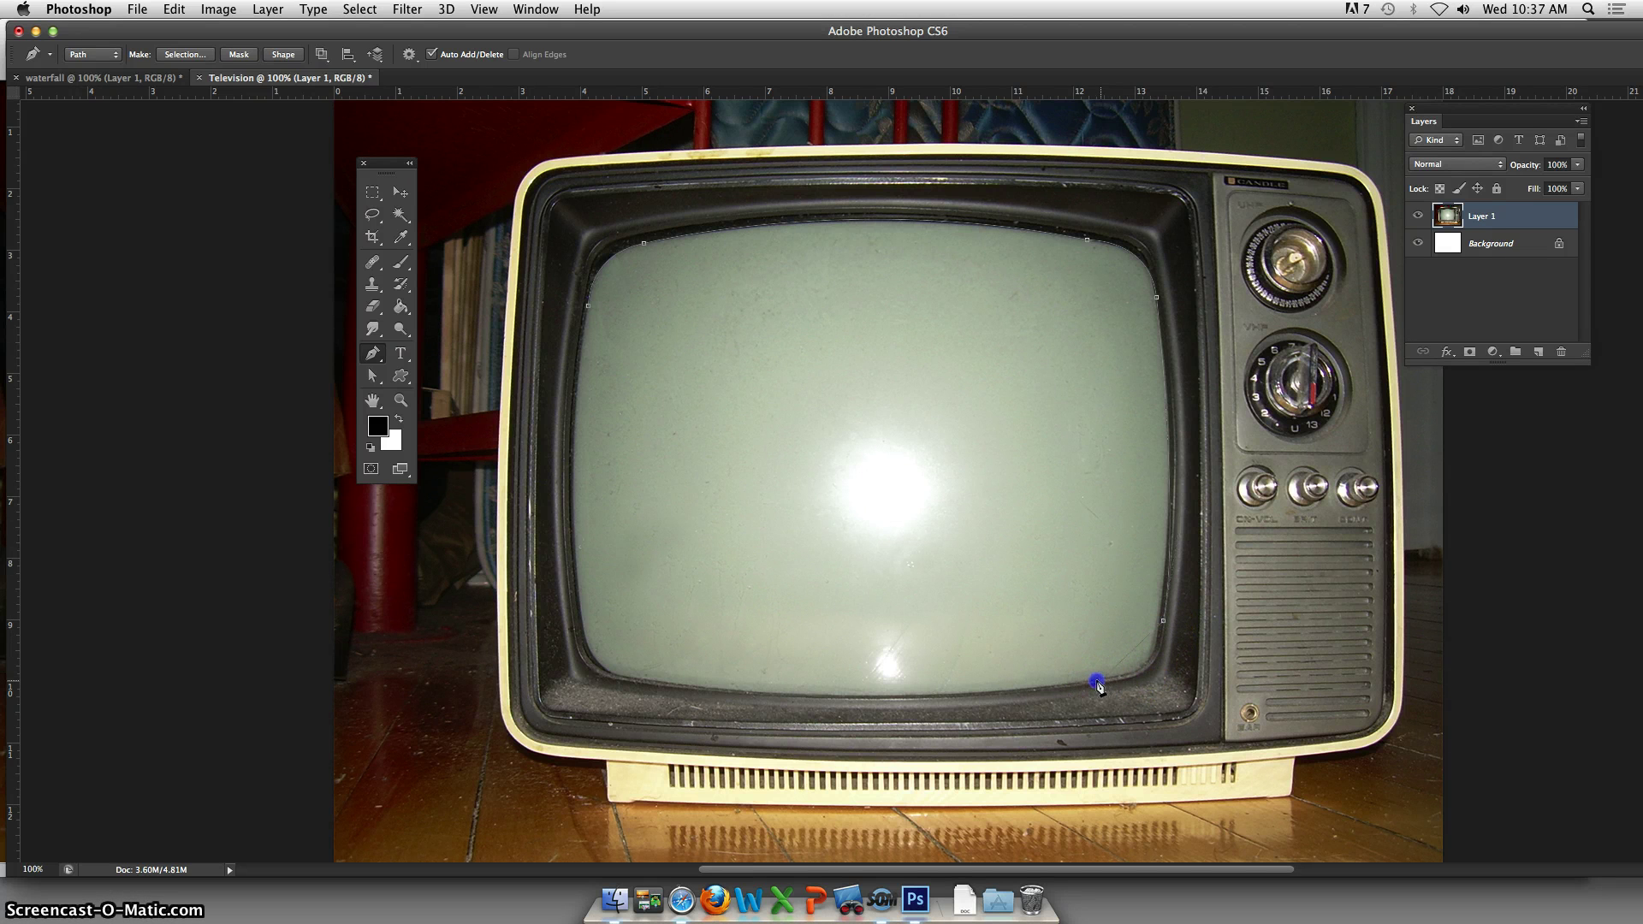
drag(1052, 670, 1034, 679)
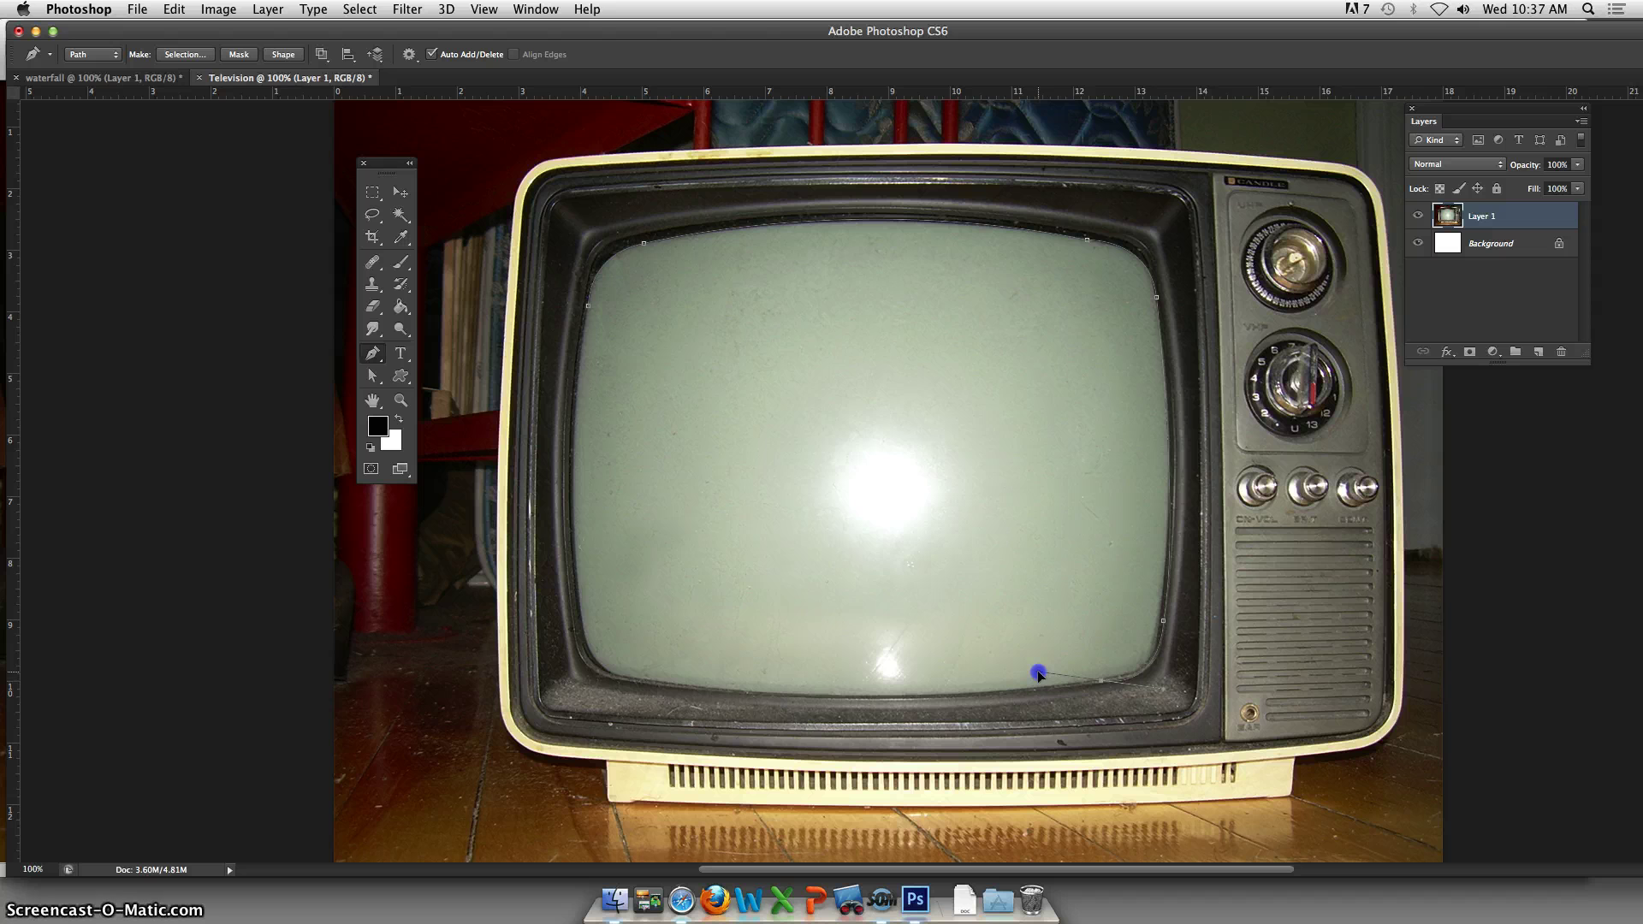
drag(1072, 661, 1101, 686)
alt+click(1100, 680)
- Curve the path along the screen's bottom edge to an anchor point near the lower-left corner and remove its outgoing handle
click(1004, 672)
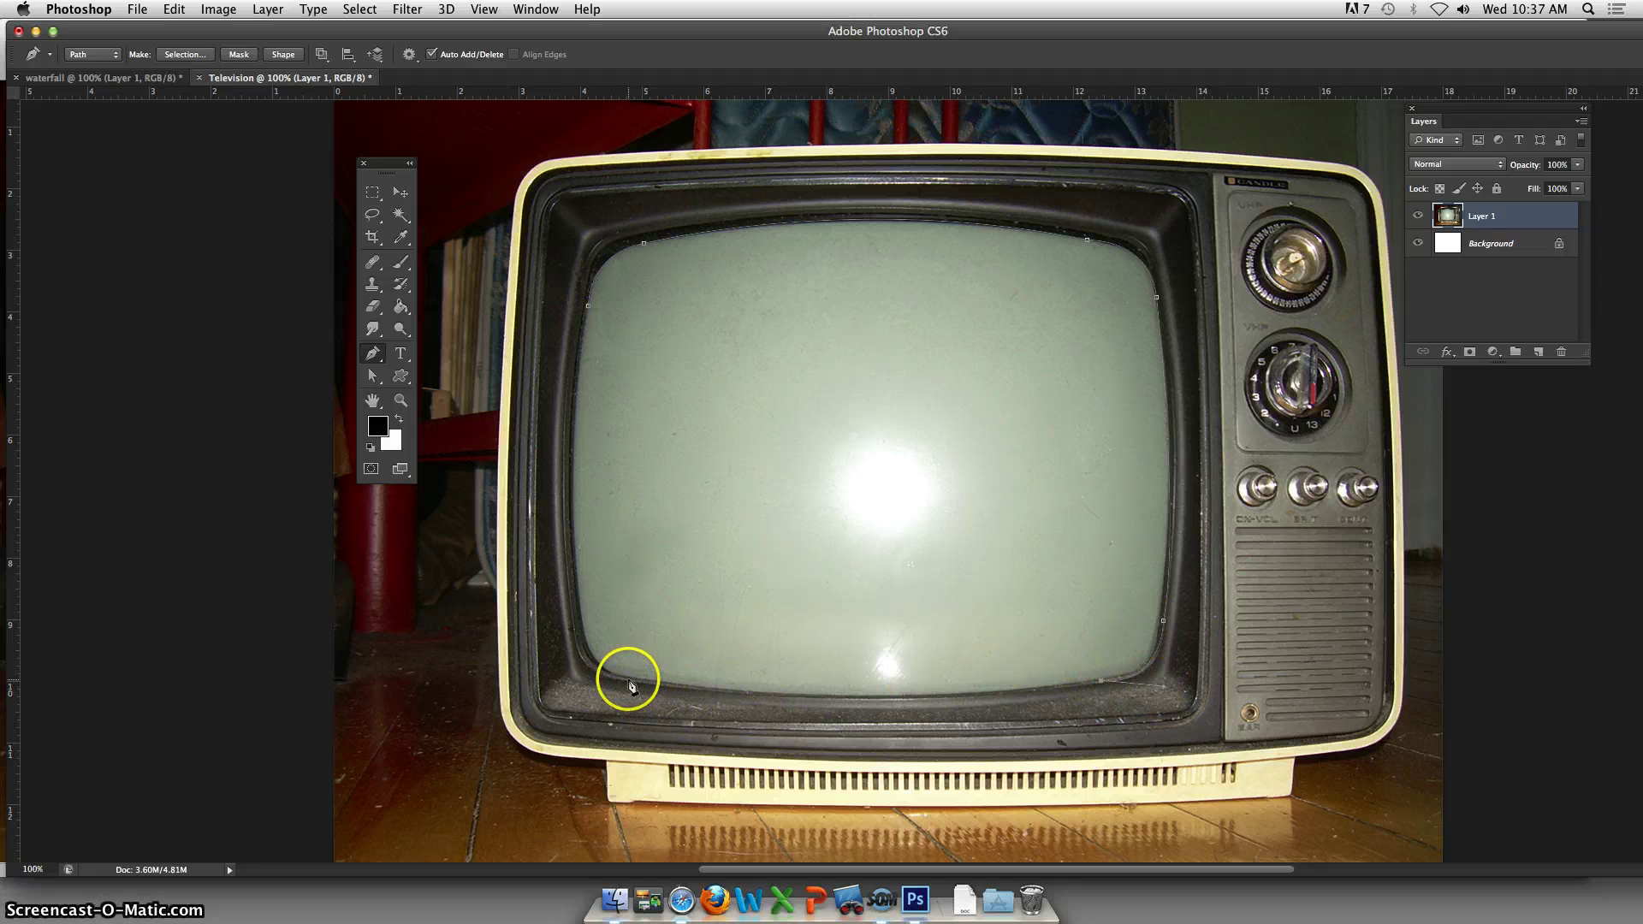
drag(632, 680, 468, 630)
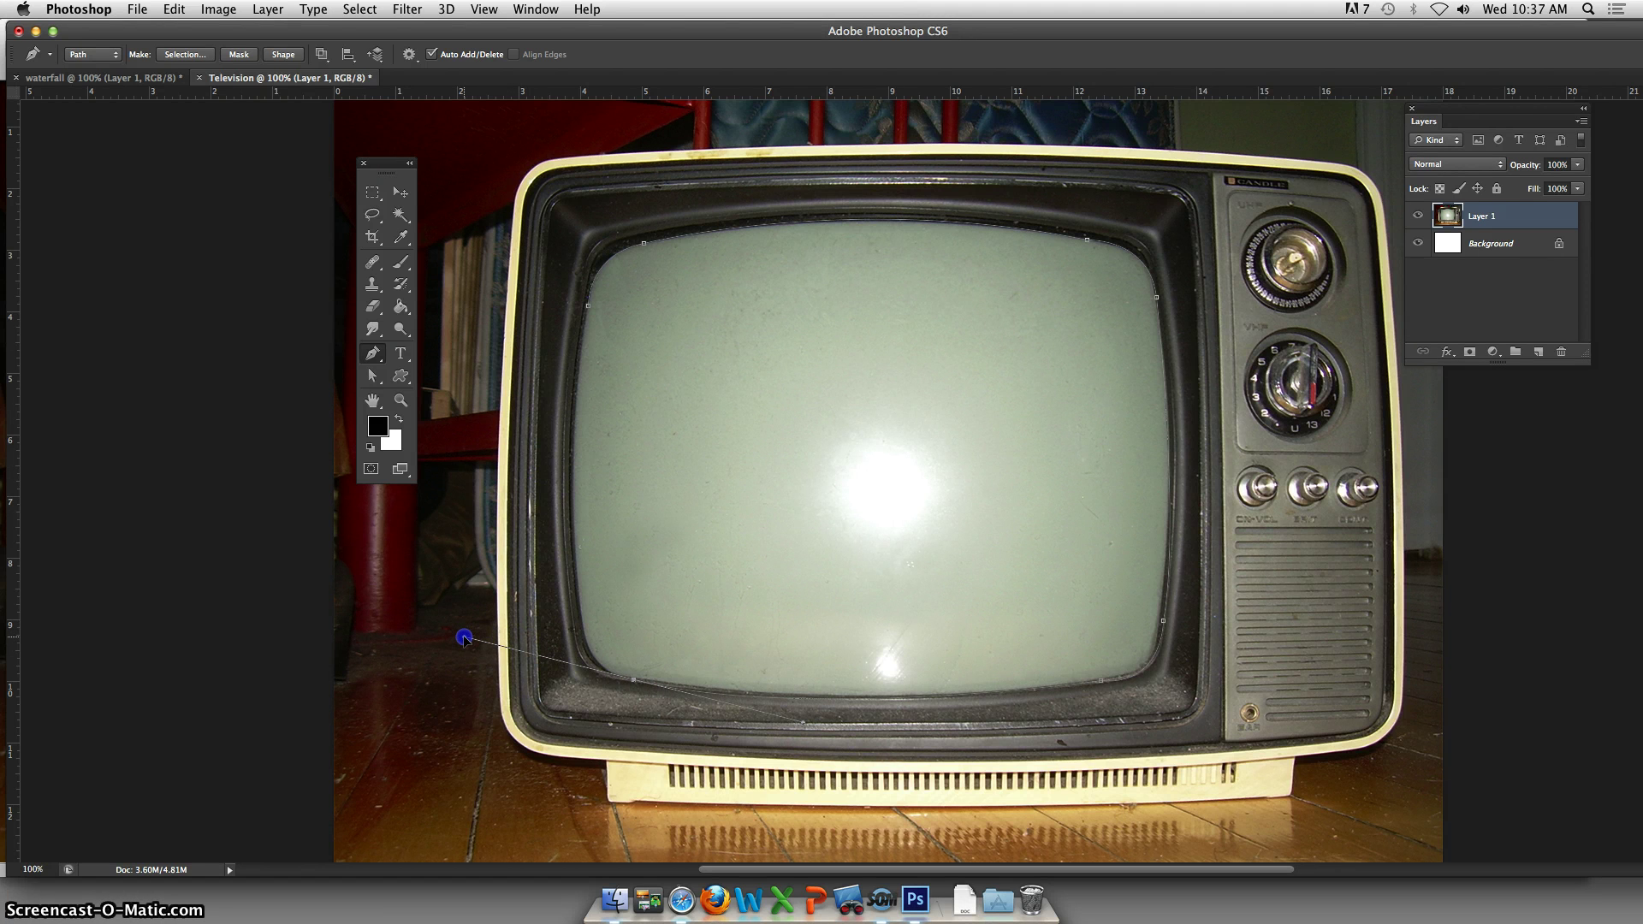
alt+click(641, 682)
- Try to continue the path past the lower-left corner with two anchor points up the screen's left edge
click(582, 613)
drag(585, 565, 574, 545)
drag(576, 541, 577, 542)
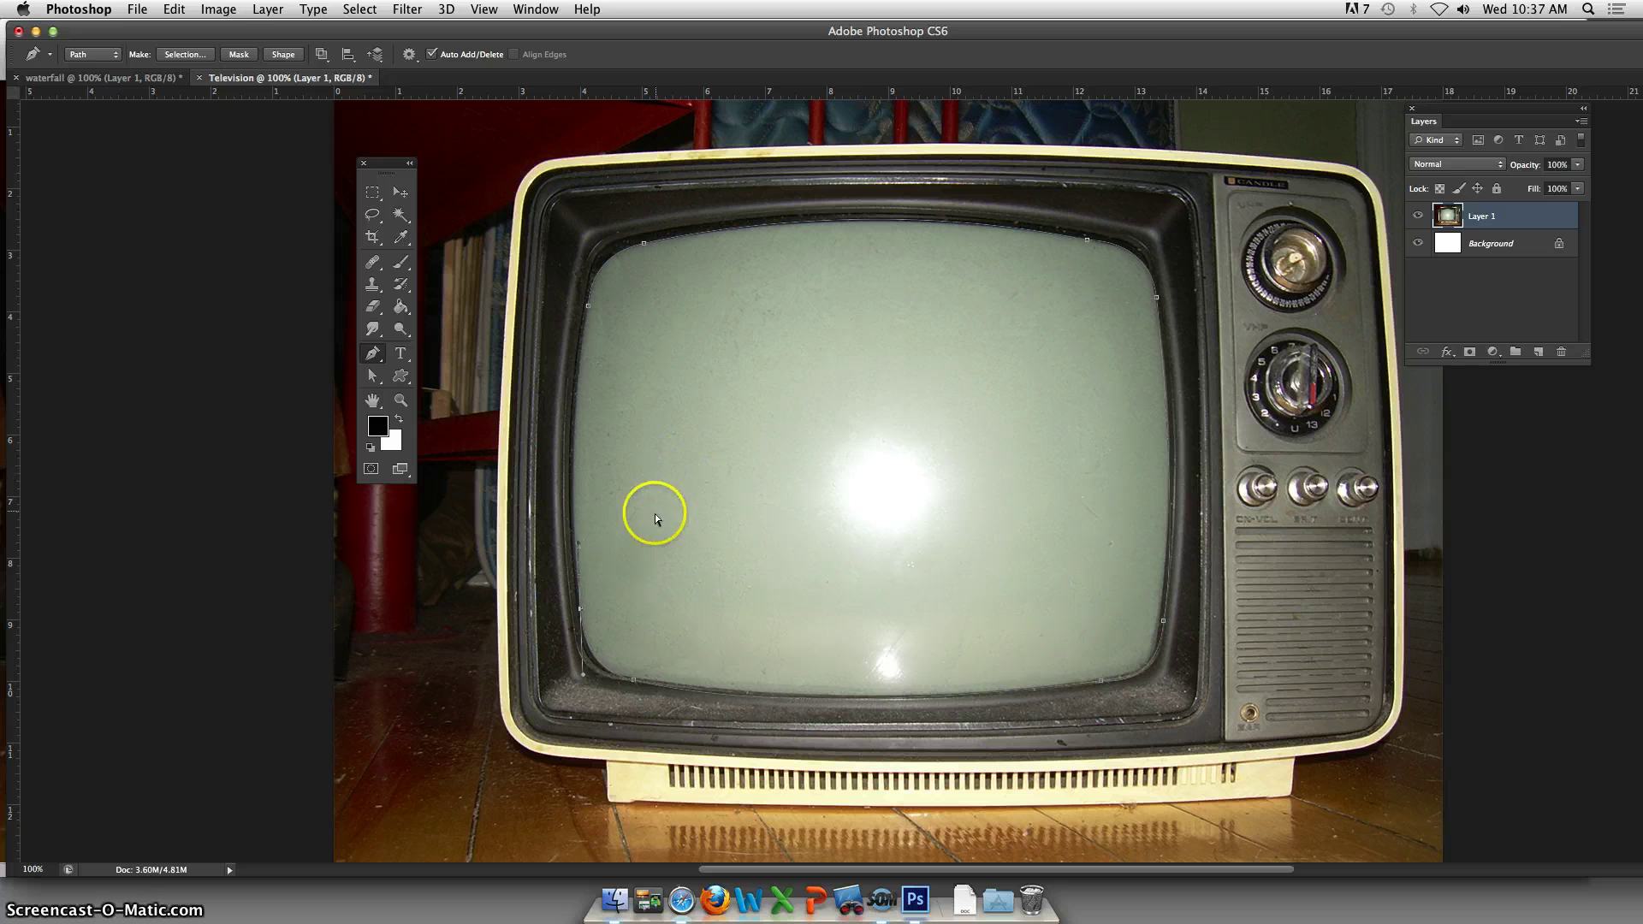
- Curve the path around the screen's lower-left corner with a new anchor point, and close the outline along the left edge
drag(579, 610, 577, 616)
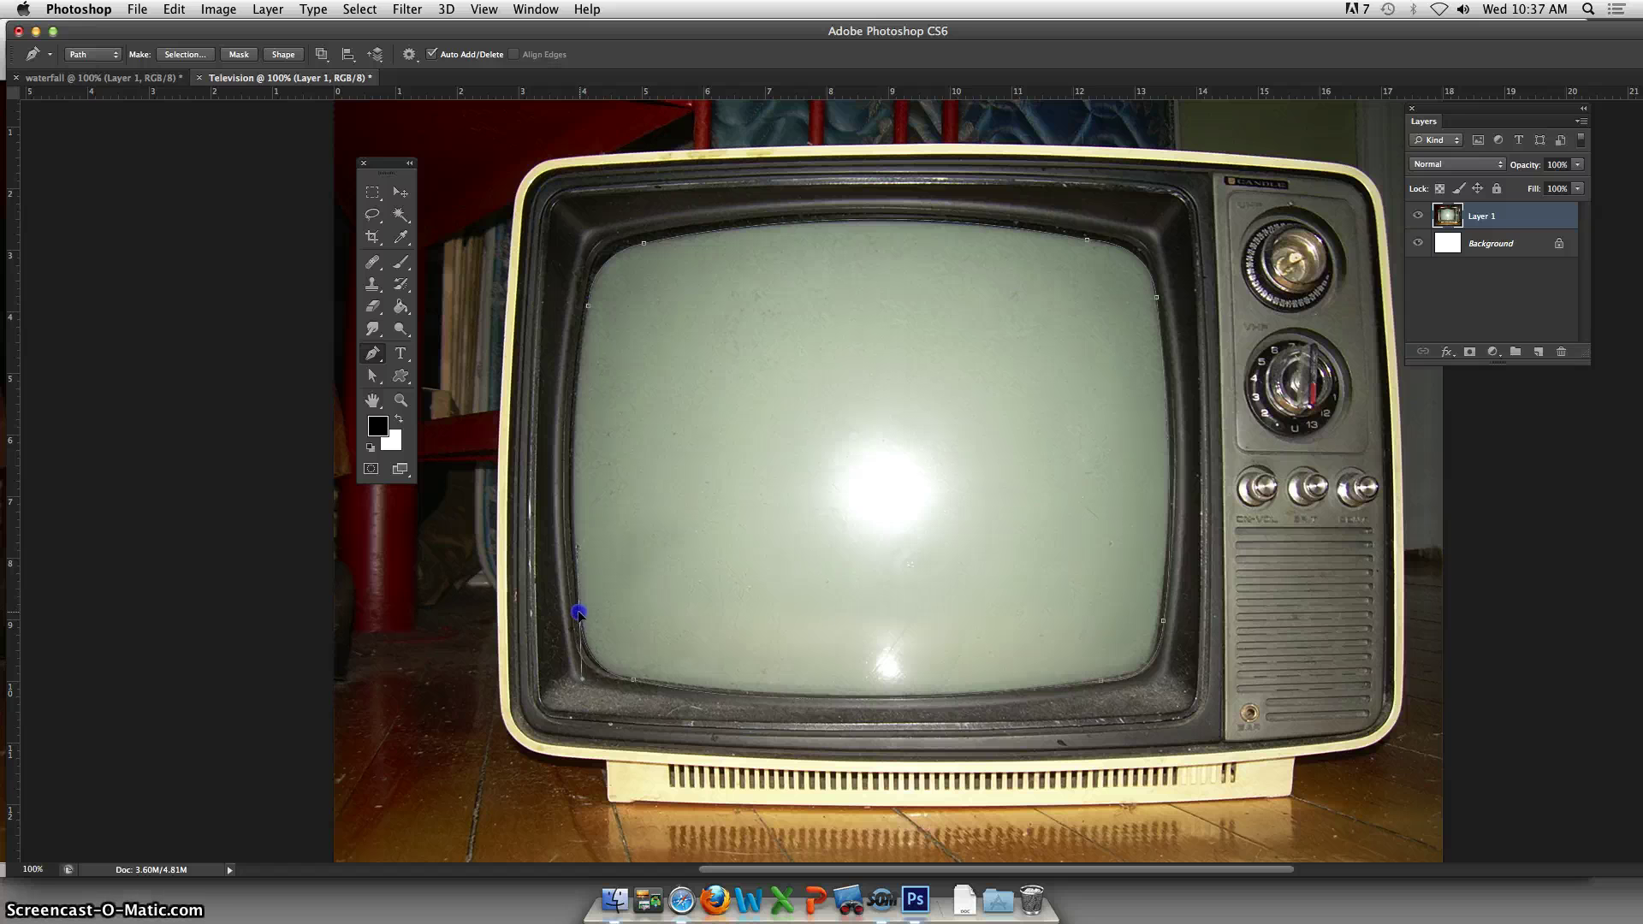
drag(582, 614, 582, 613)
click(580, 617)
click(618, 163)
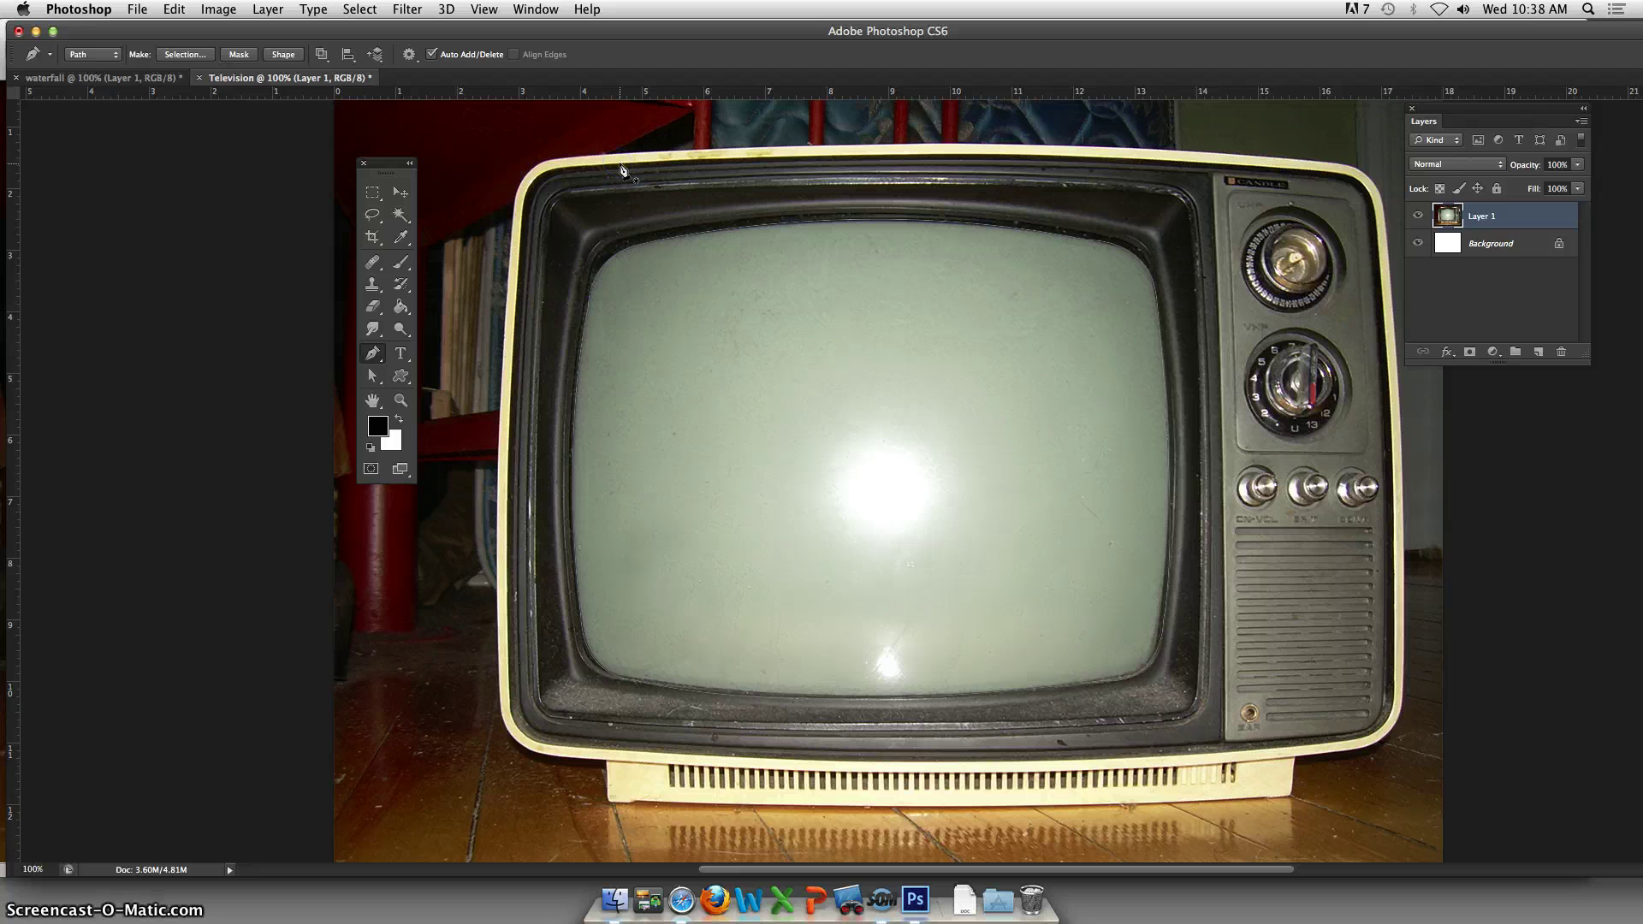
- Hide Layer 1 and smooth the path's upper-right corner by adjusting the direction handle of the right-edge anchor point
click(1417, 216)
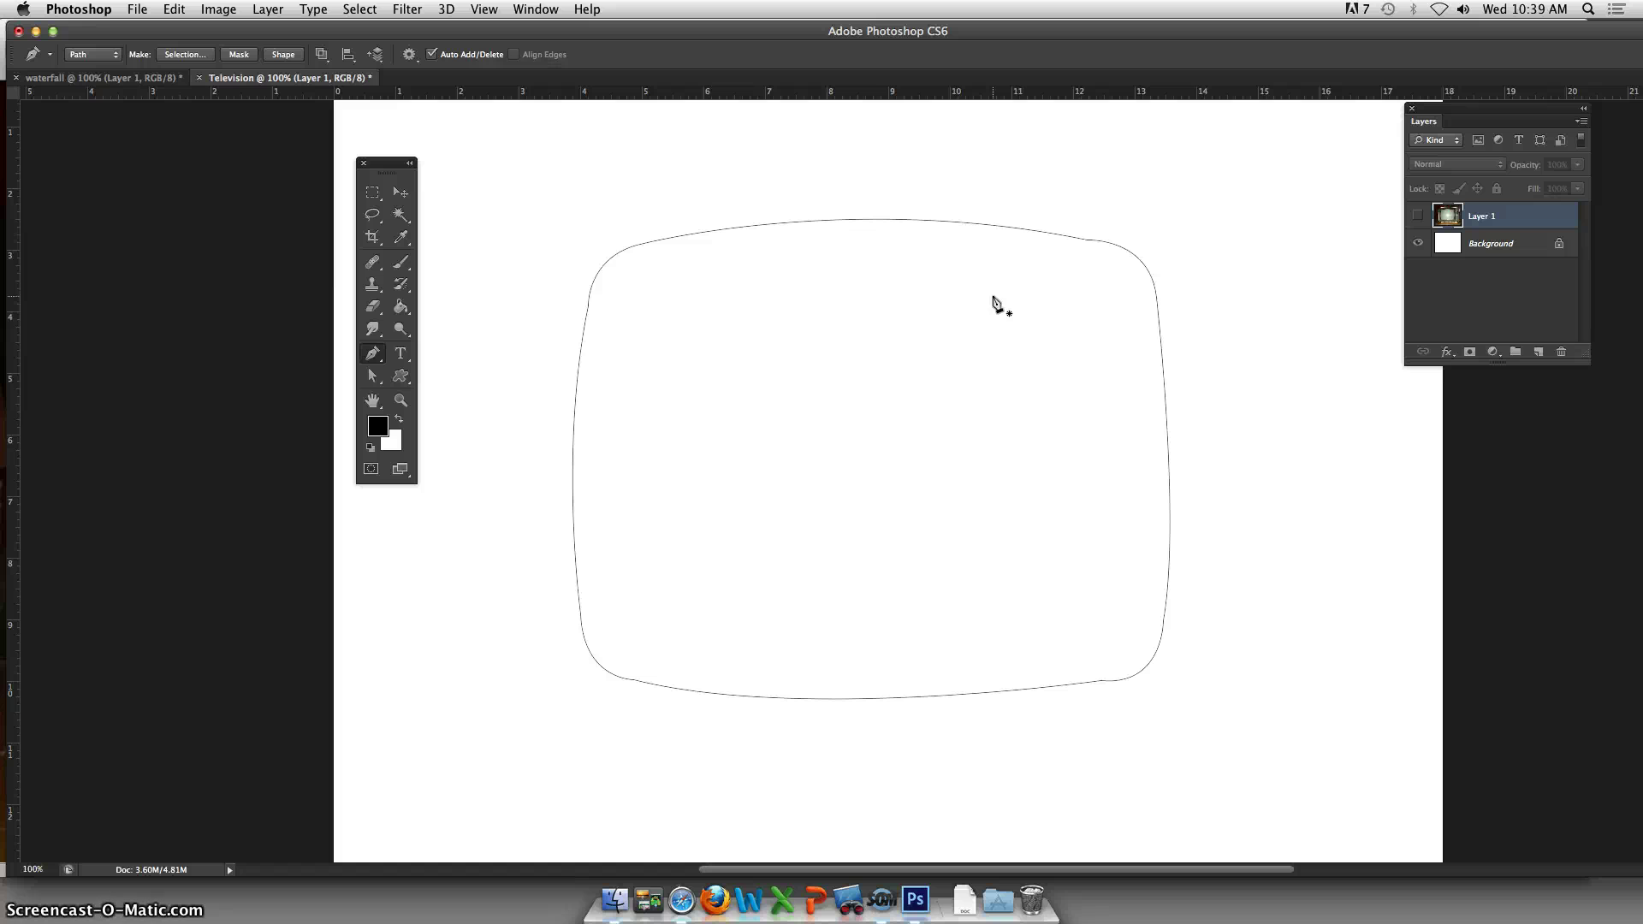
ctrl+click(1087, 242)
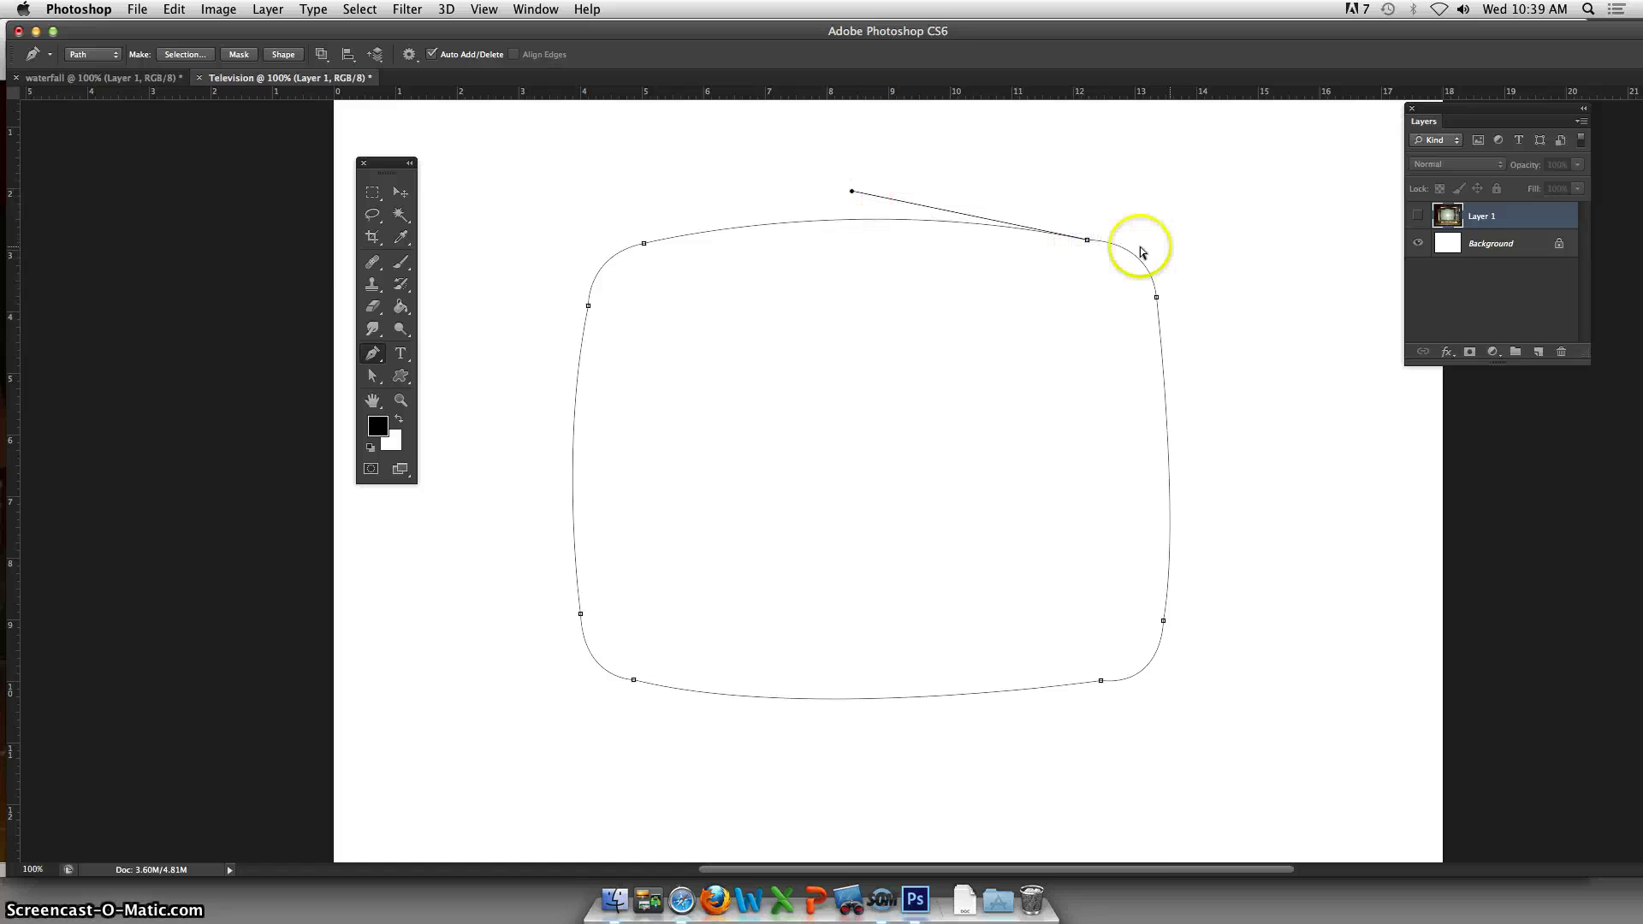
ctrl+click(1088, 240)
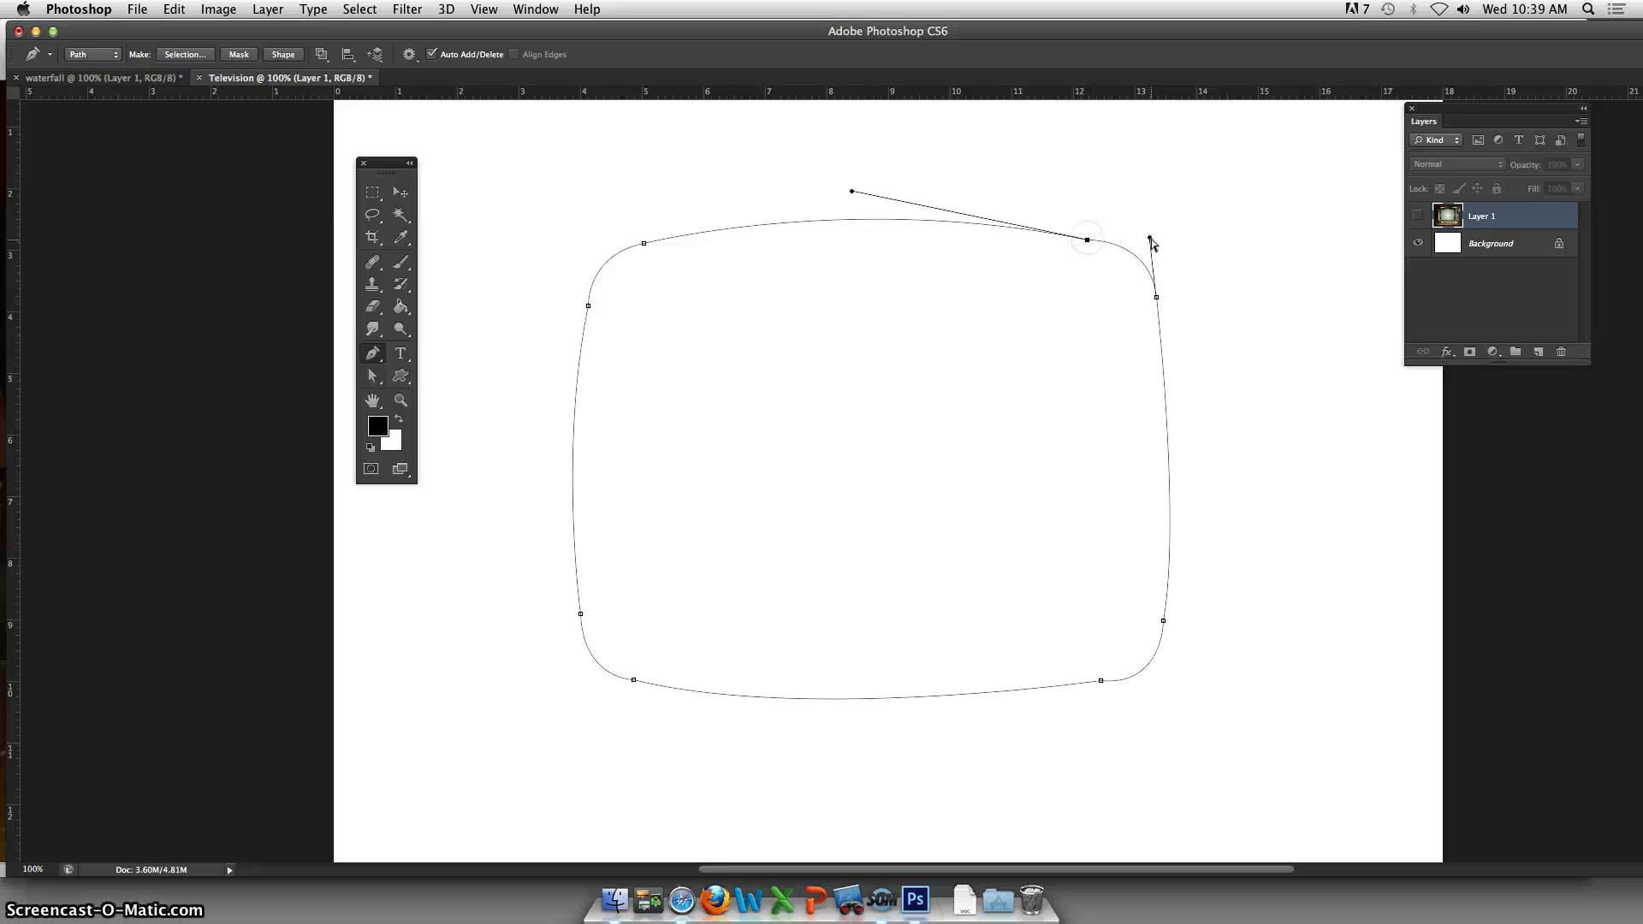
drag(1149, 240, 1143, 242)
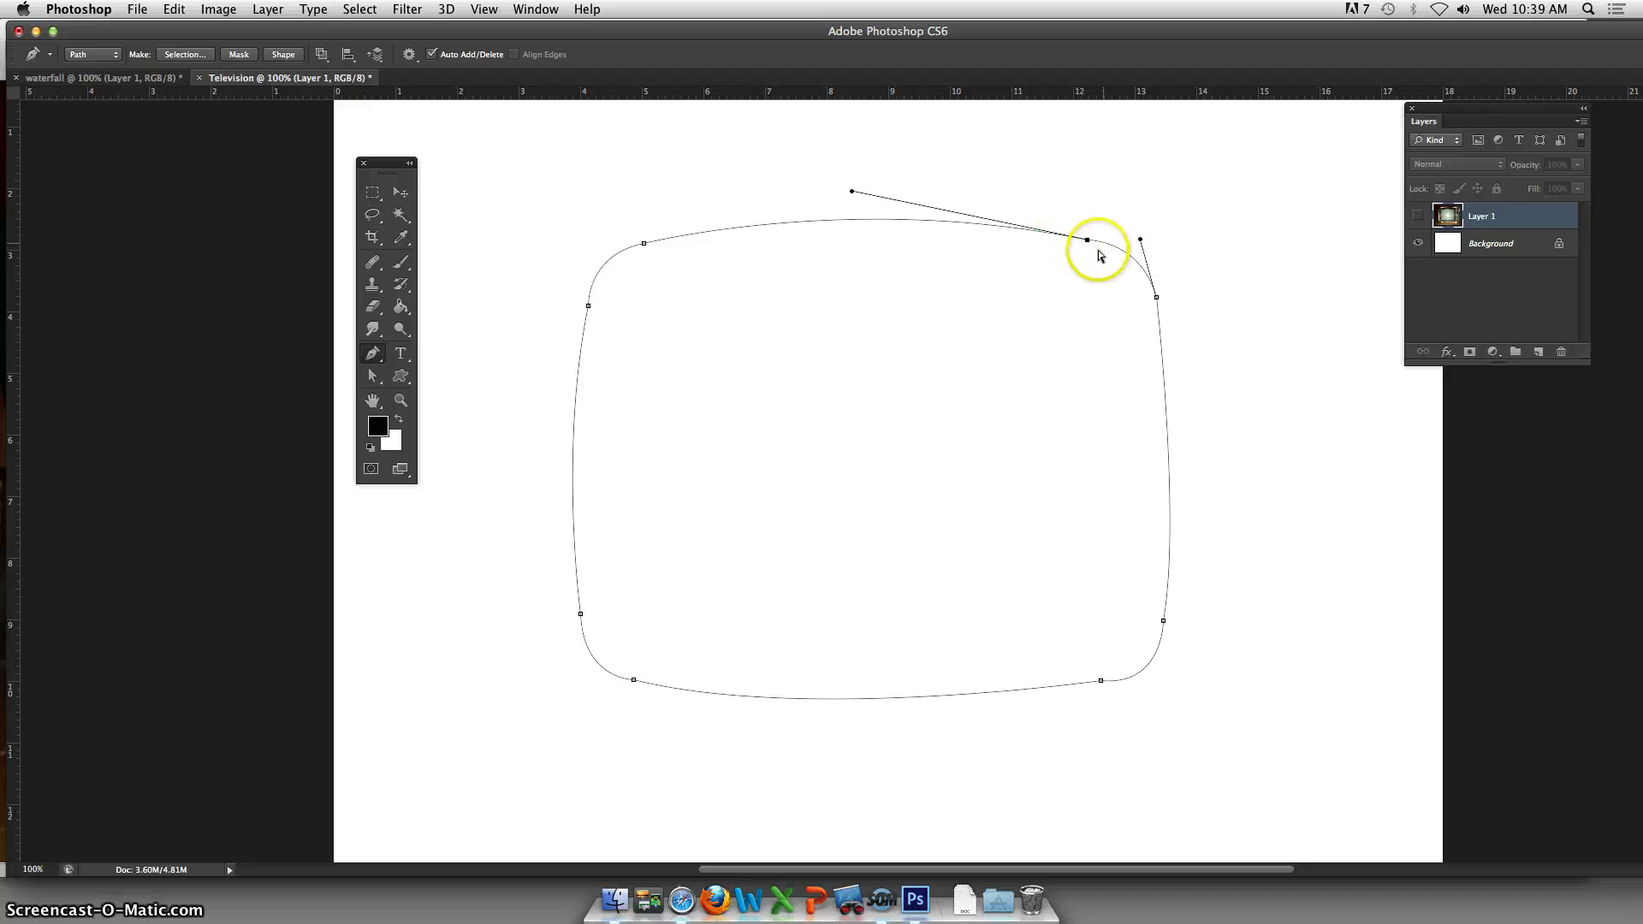
ctrl+click(1061, 301)
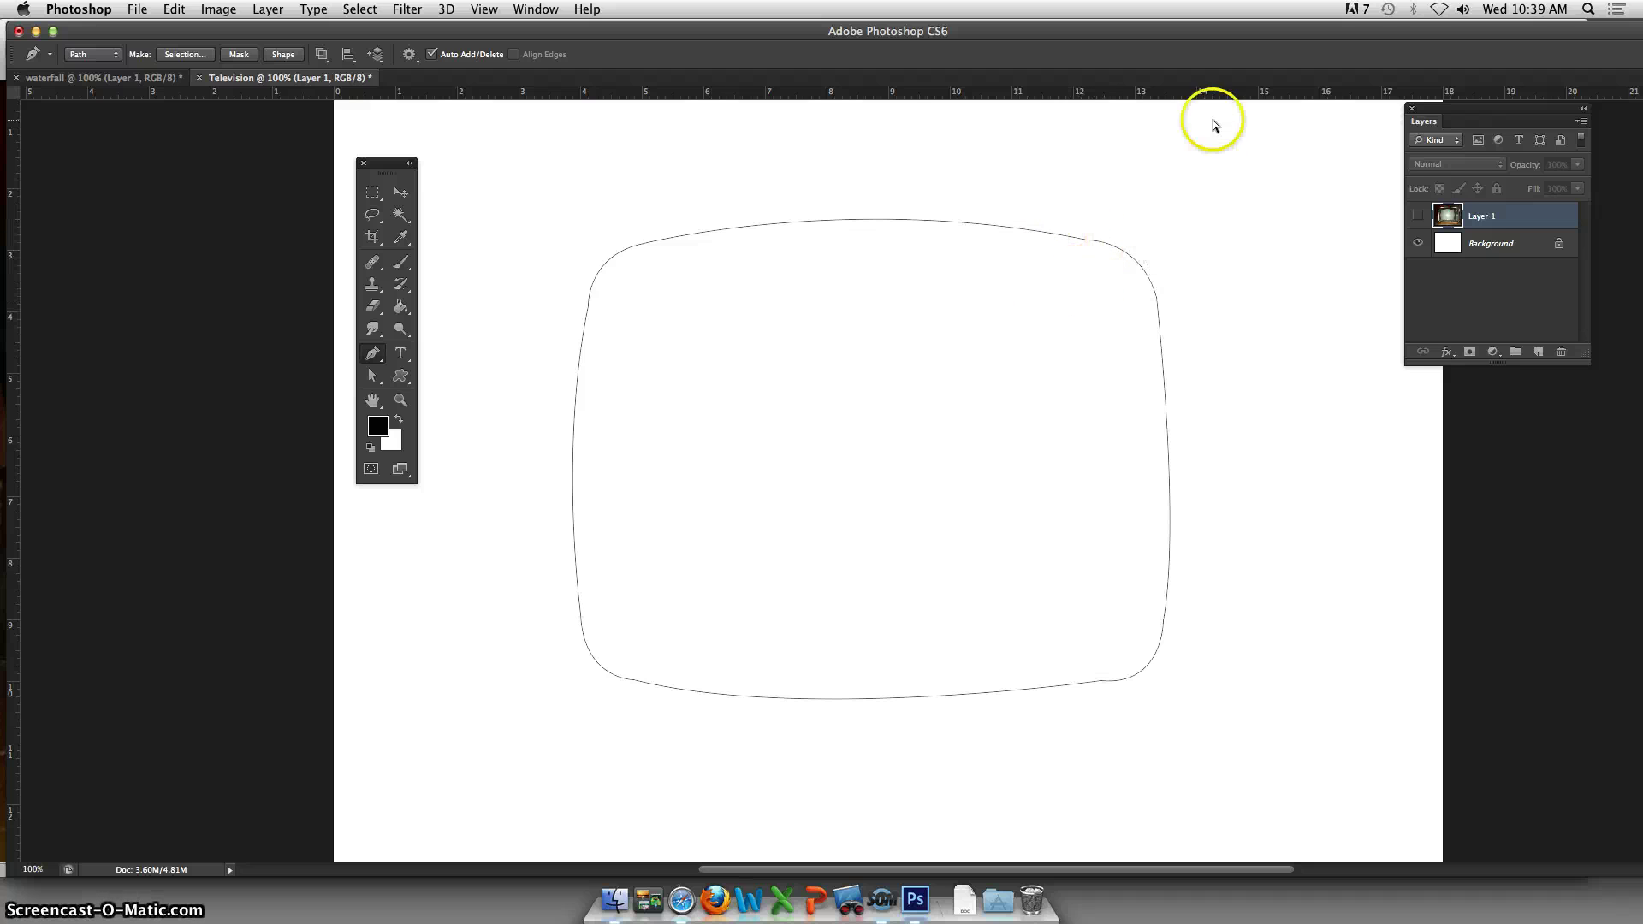
ctrl+click(1050, 239)
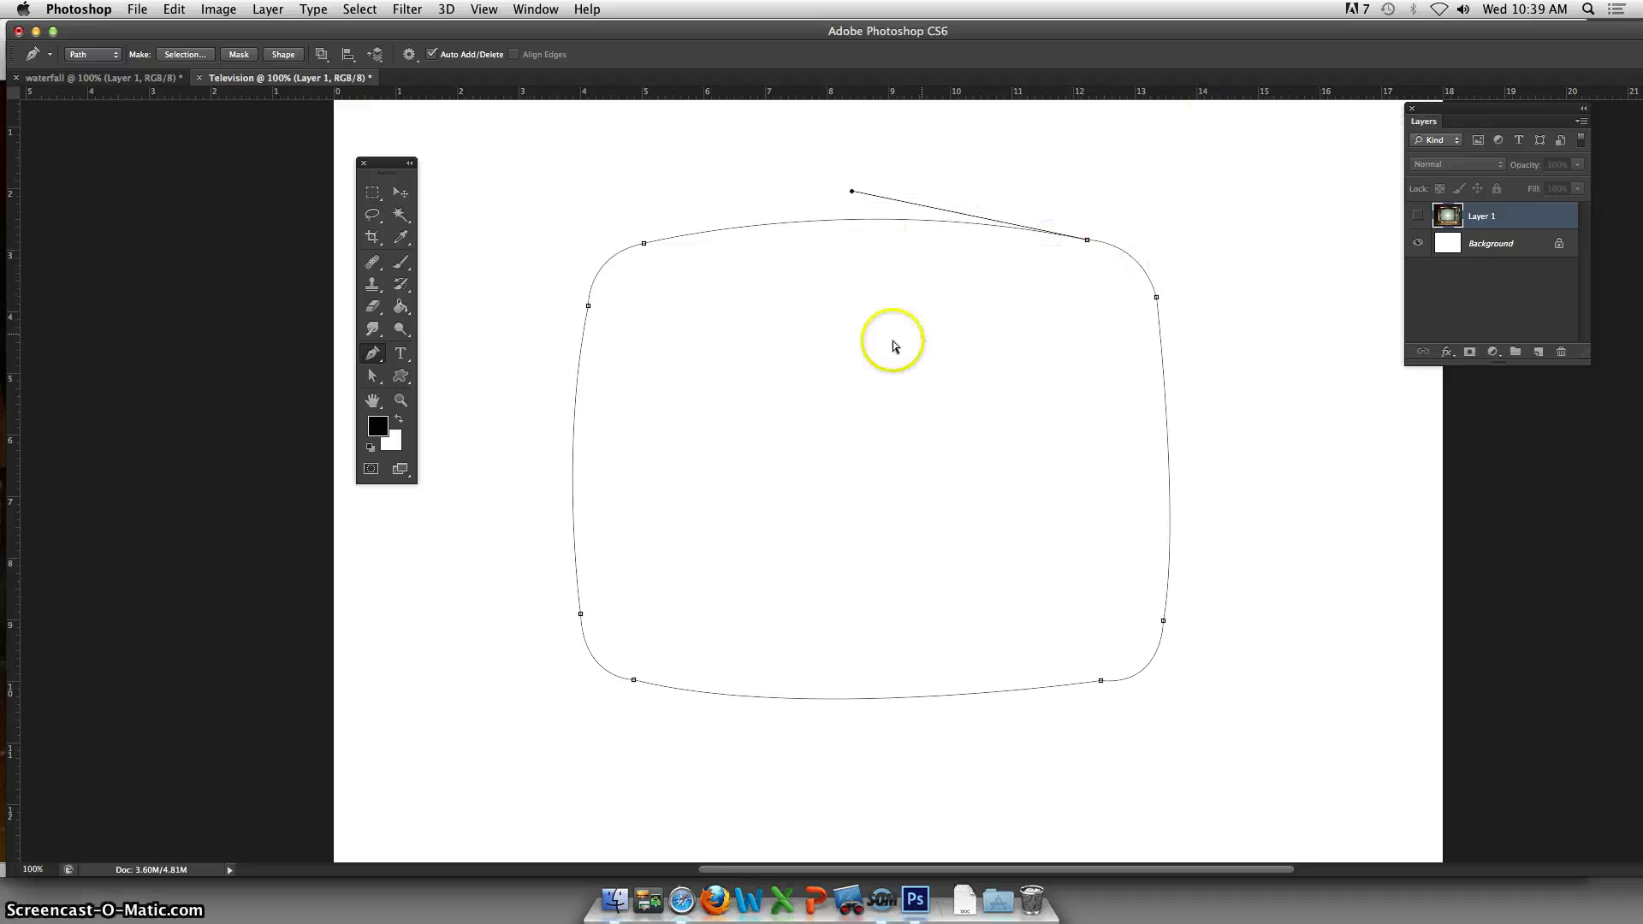
ctrl+click(938, 365)
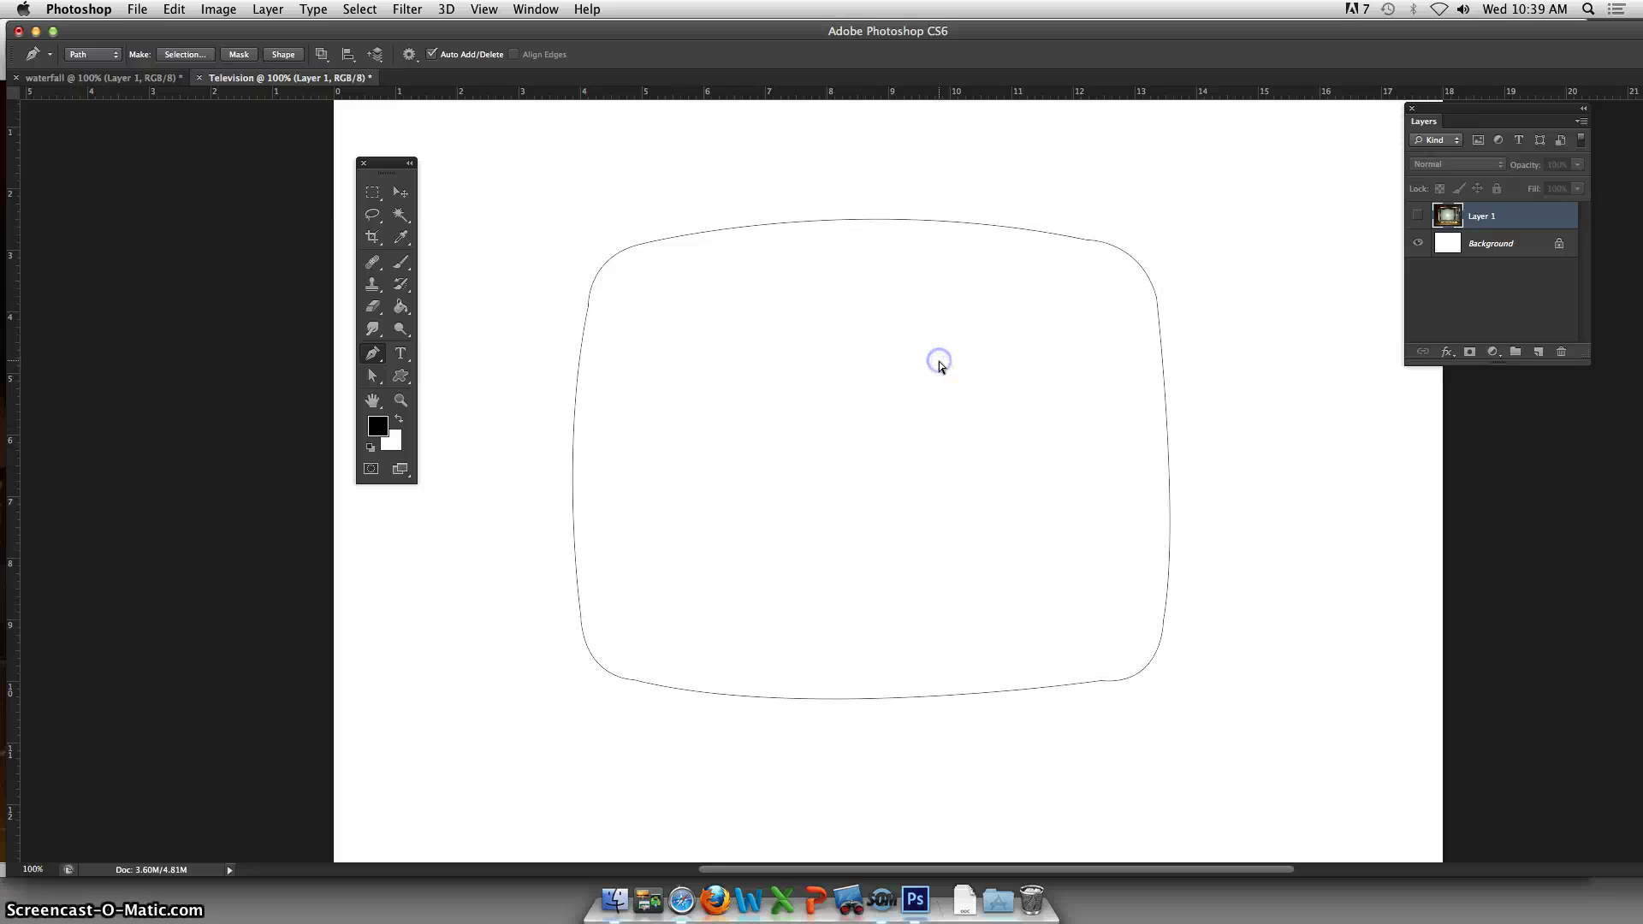
ctrl+click(950, 224)
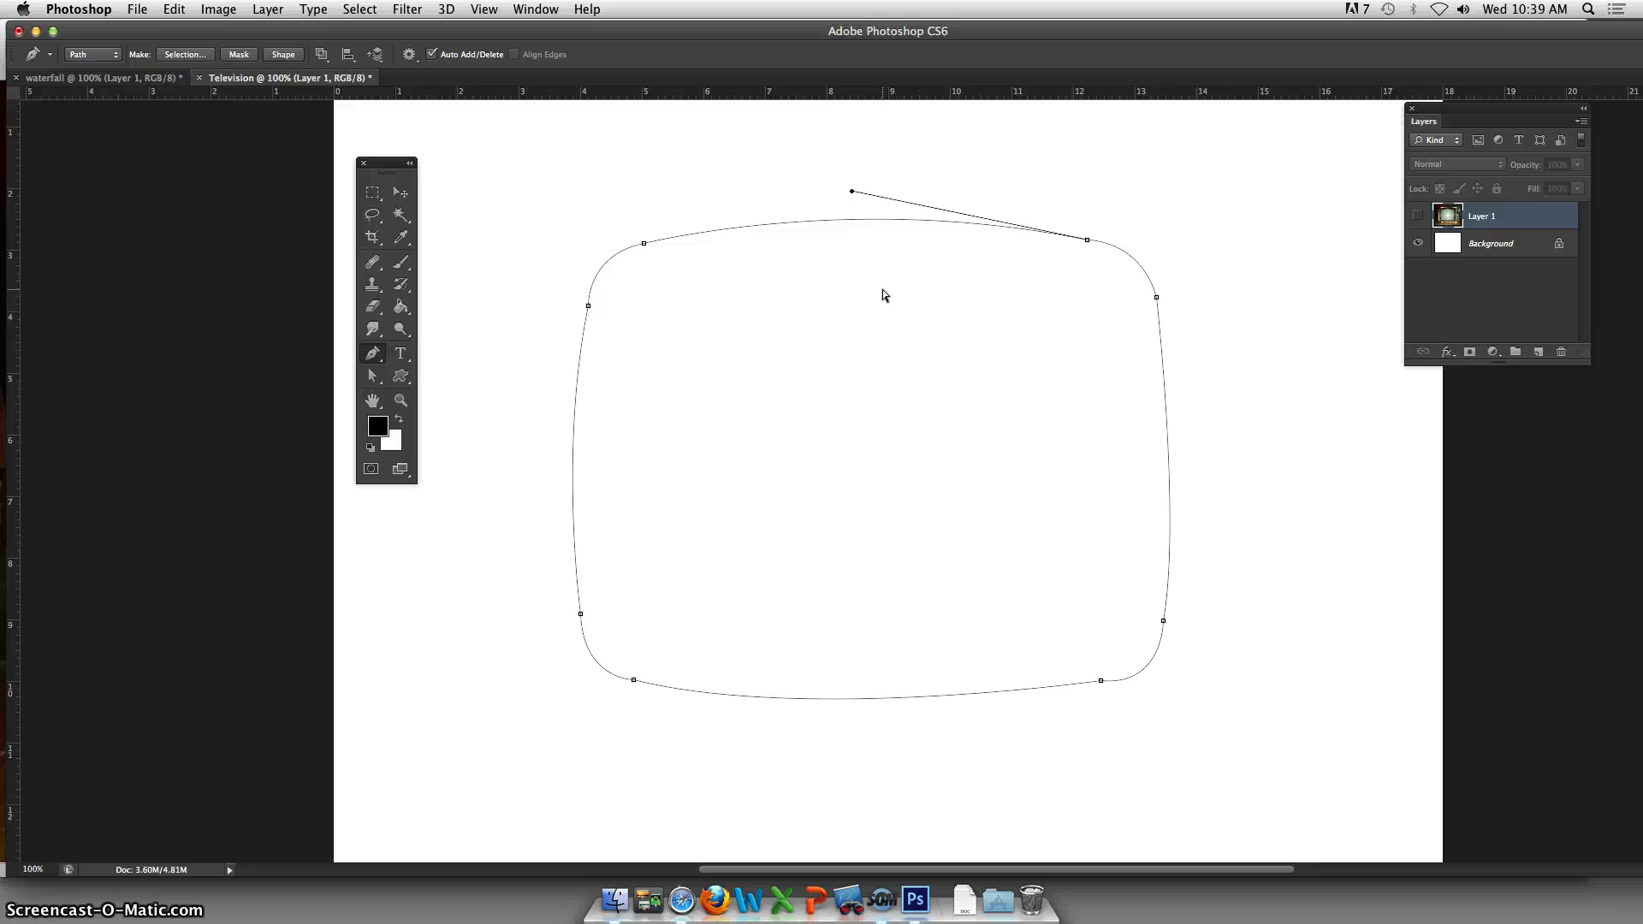
- Switch to the Direct Selection tool and back to the Pen tool
click(377, 359)
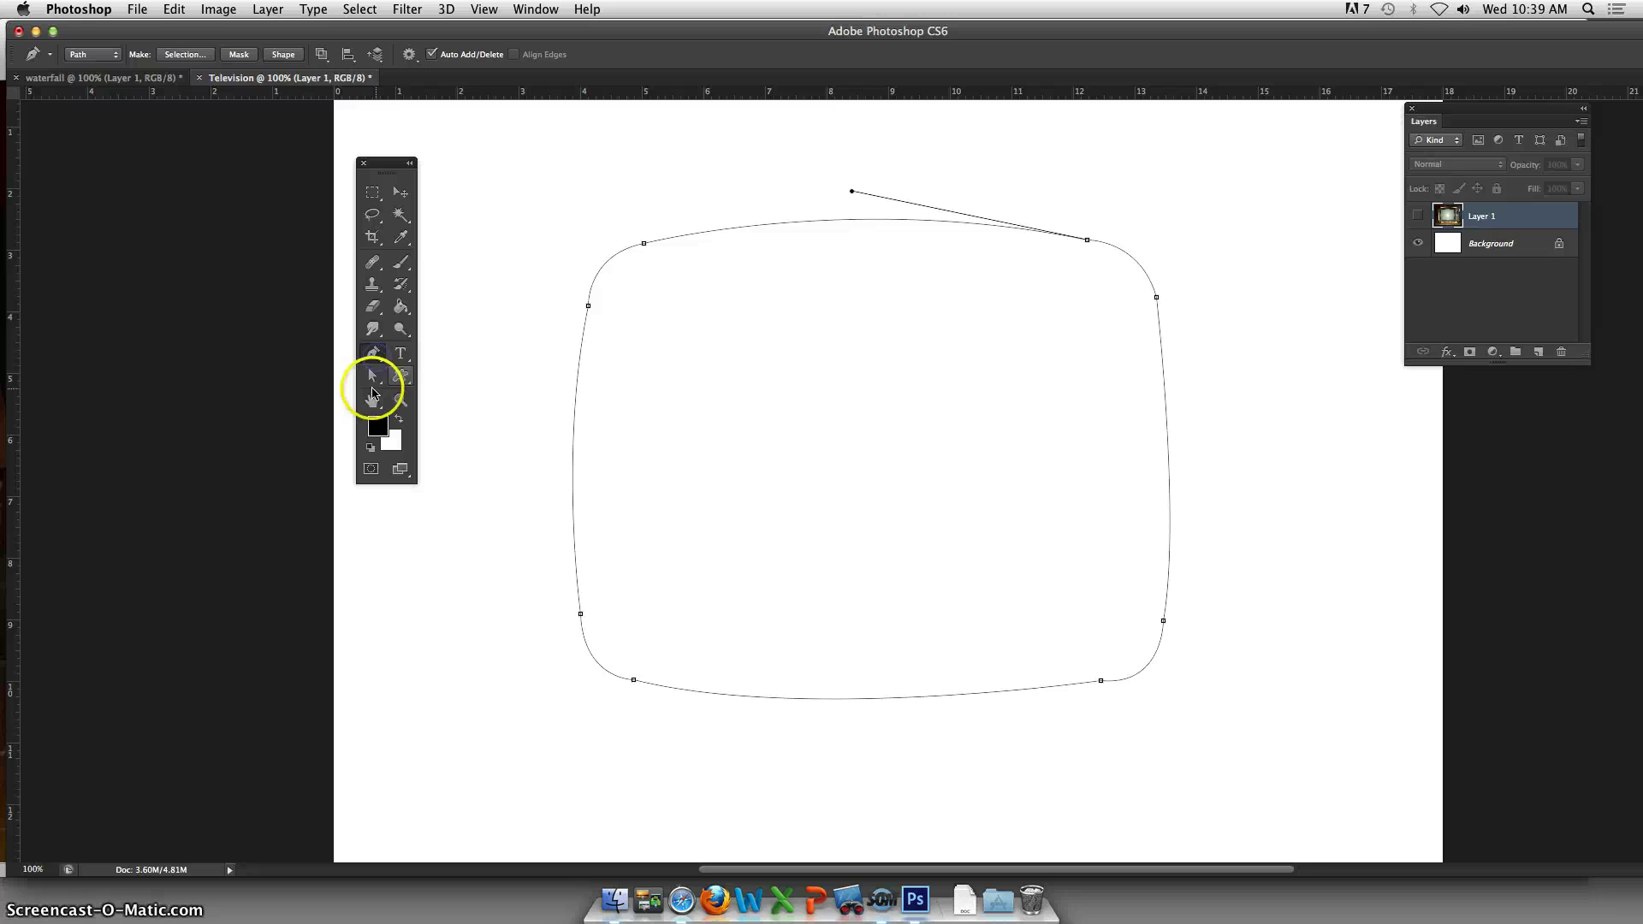
click(373, 377)
drag(378, 386, 426, 395)
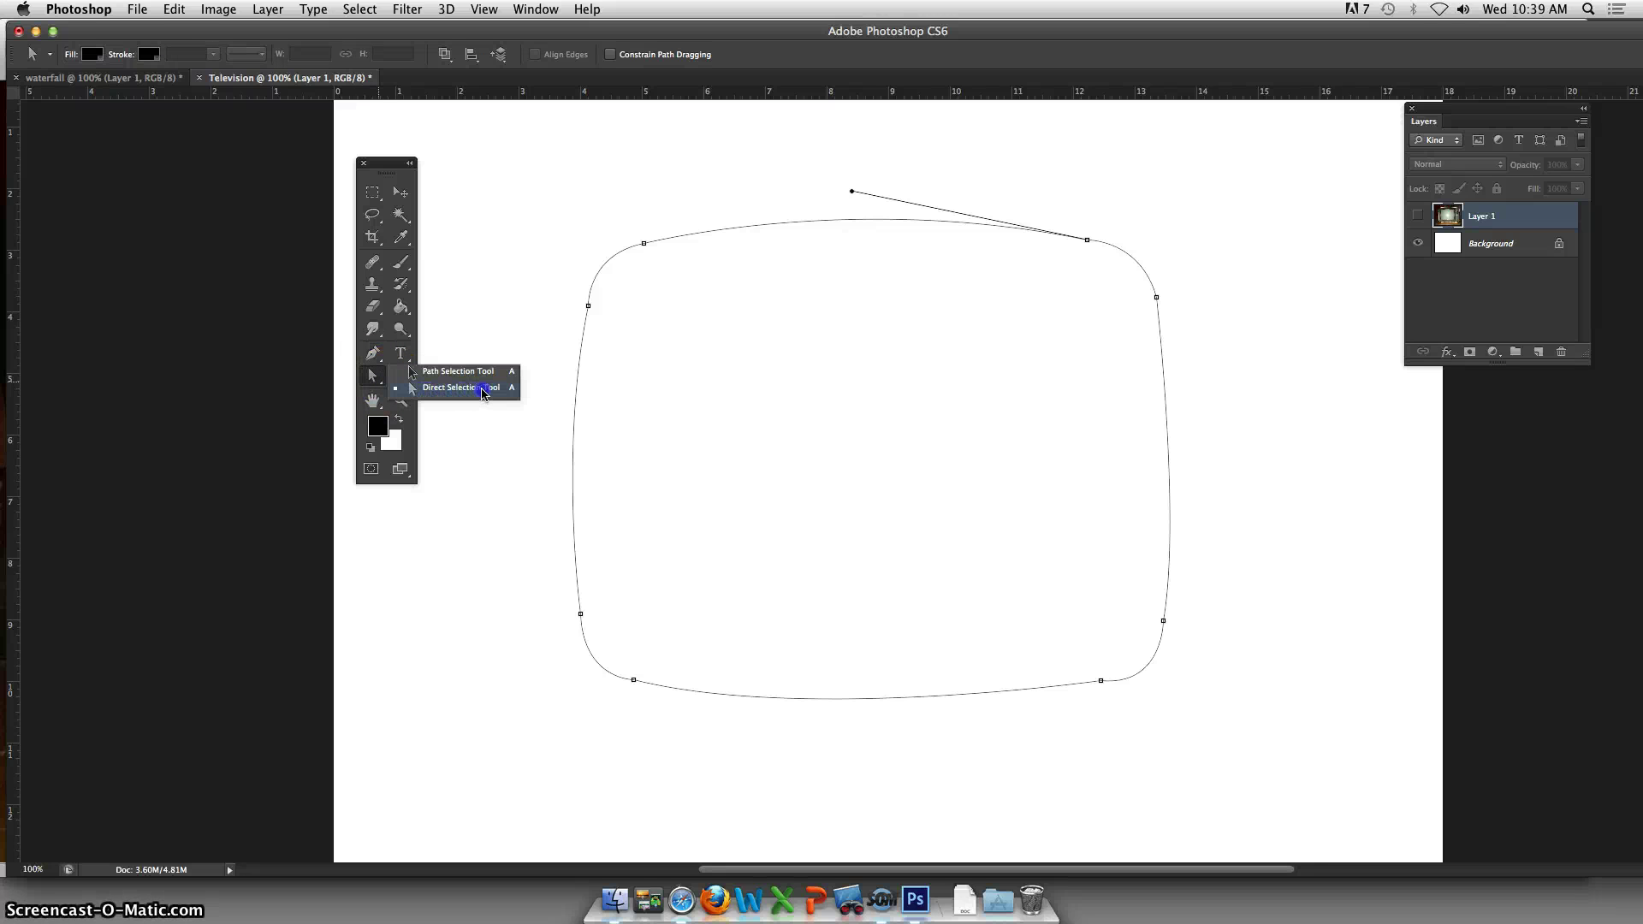
click(377, 358)
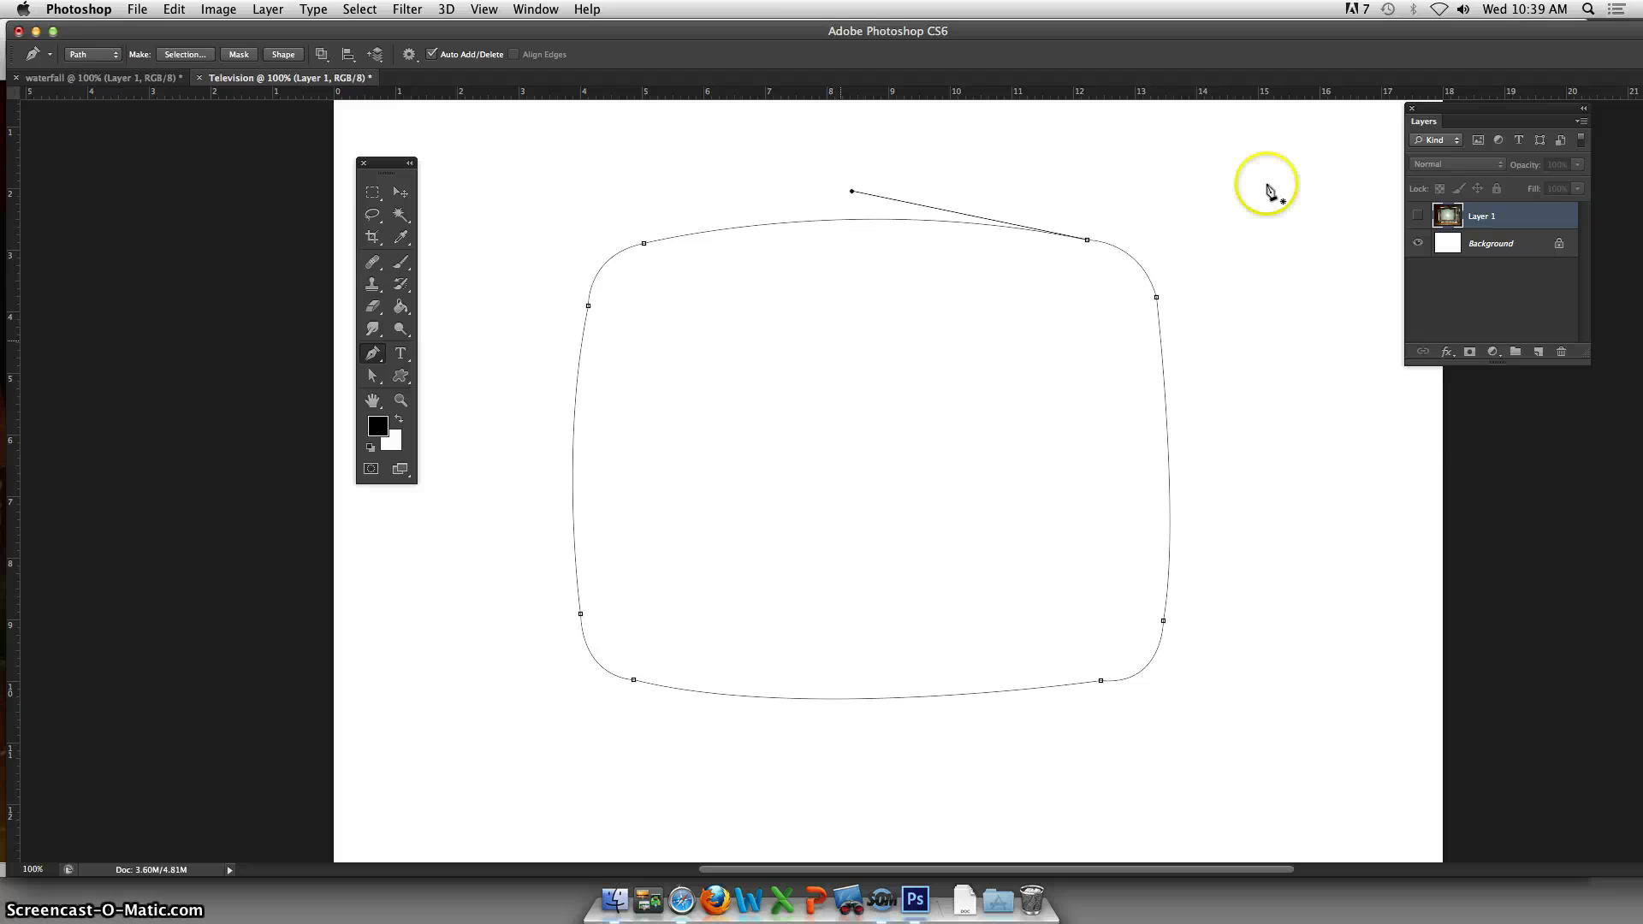
- Show Layer 1 again and select the anchor point and its direction handle at the screen's upper-right corner
click(1418, 216)
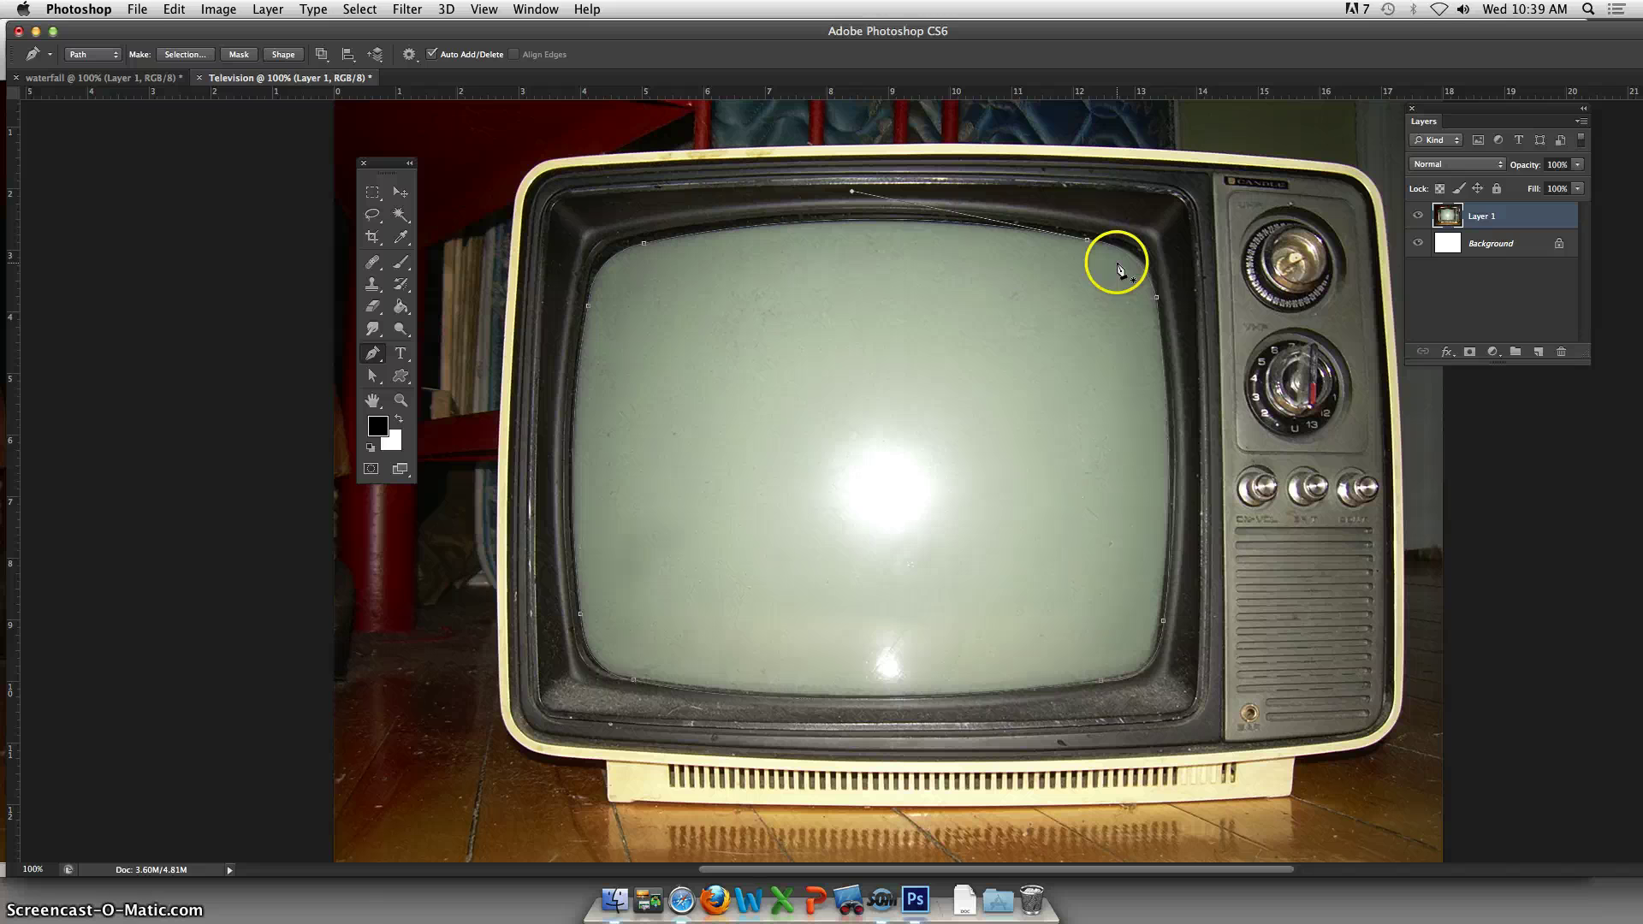
click(1155, 297)
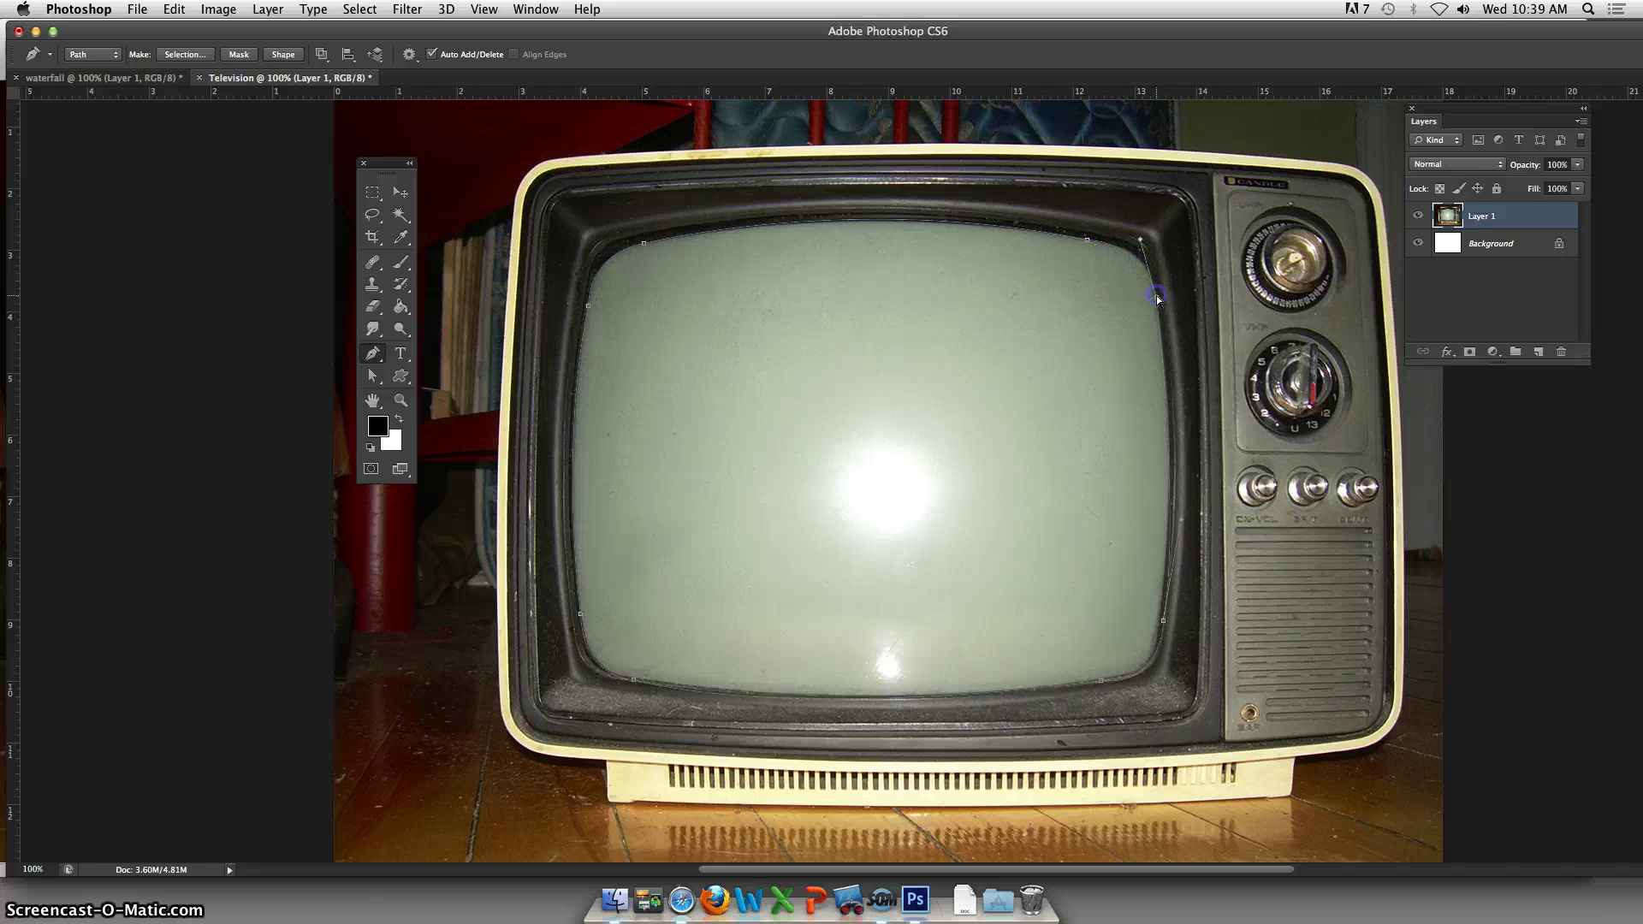
click(1143, 242)
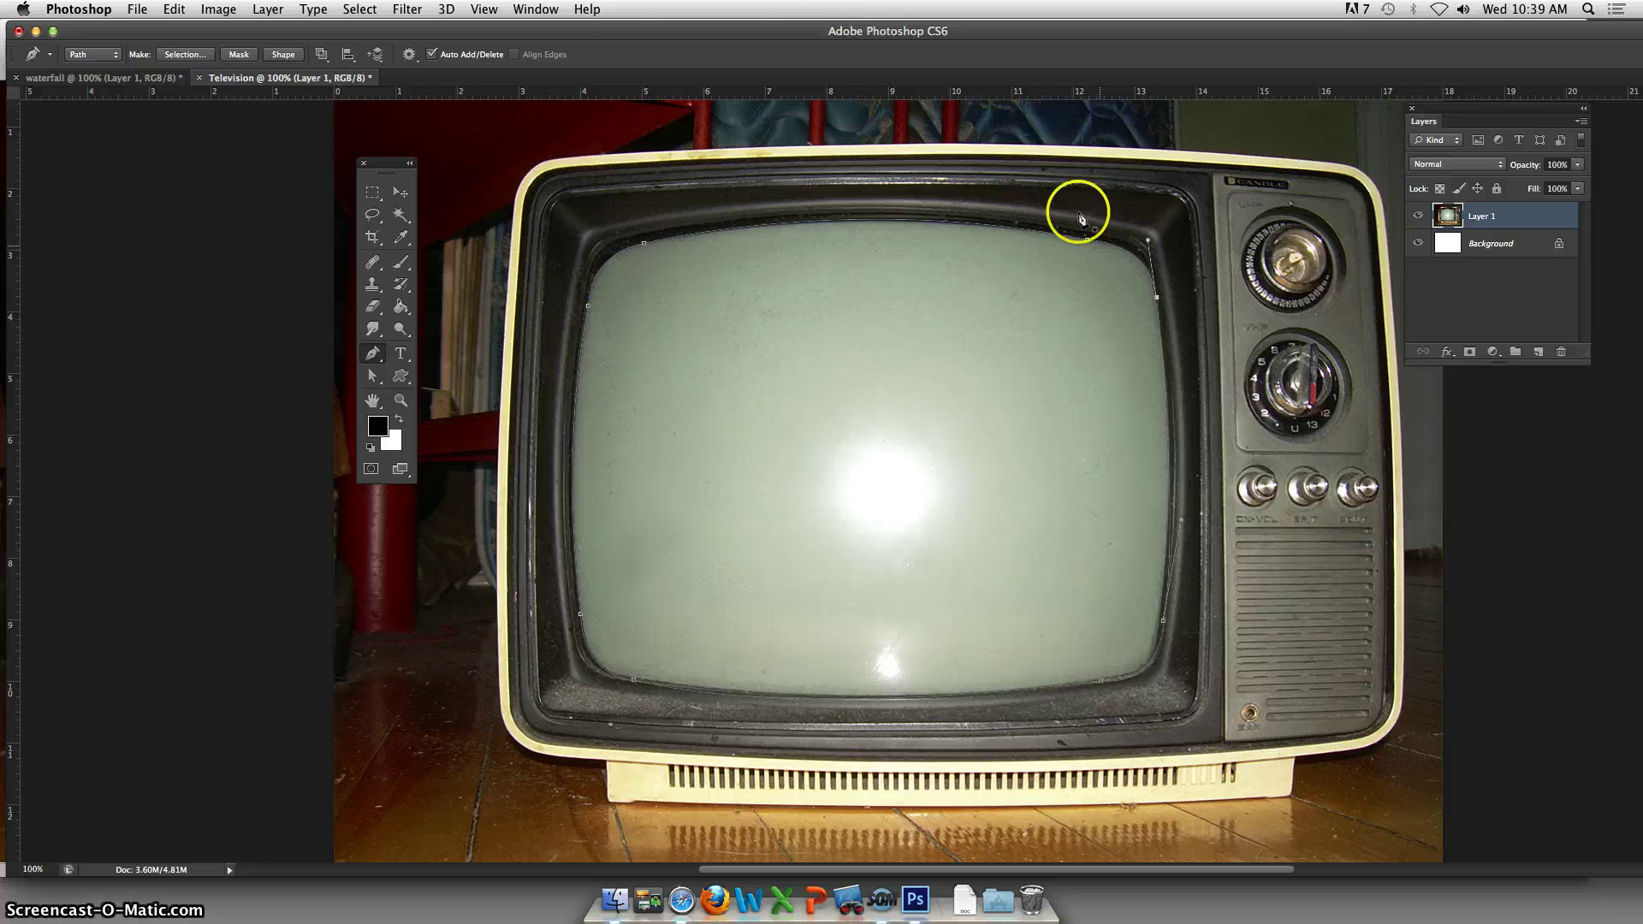
- Display the Paths panel, place it on the empty area beside the image and make it taller
click(536, 8)
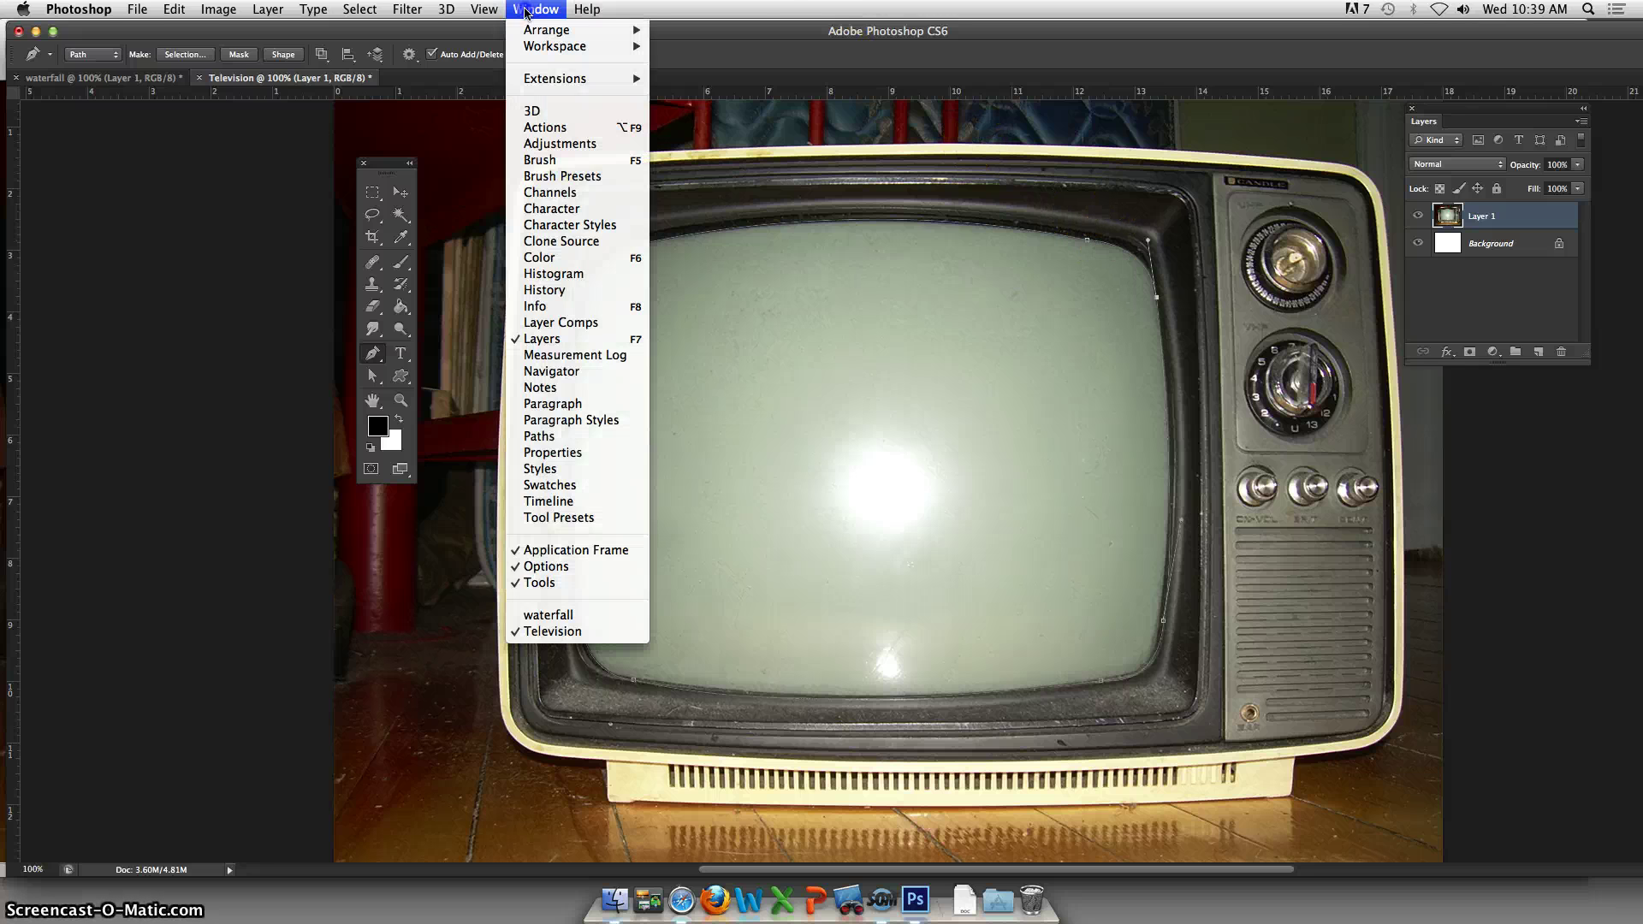
click(548, 436)
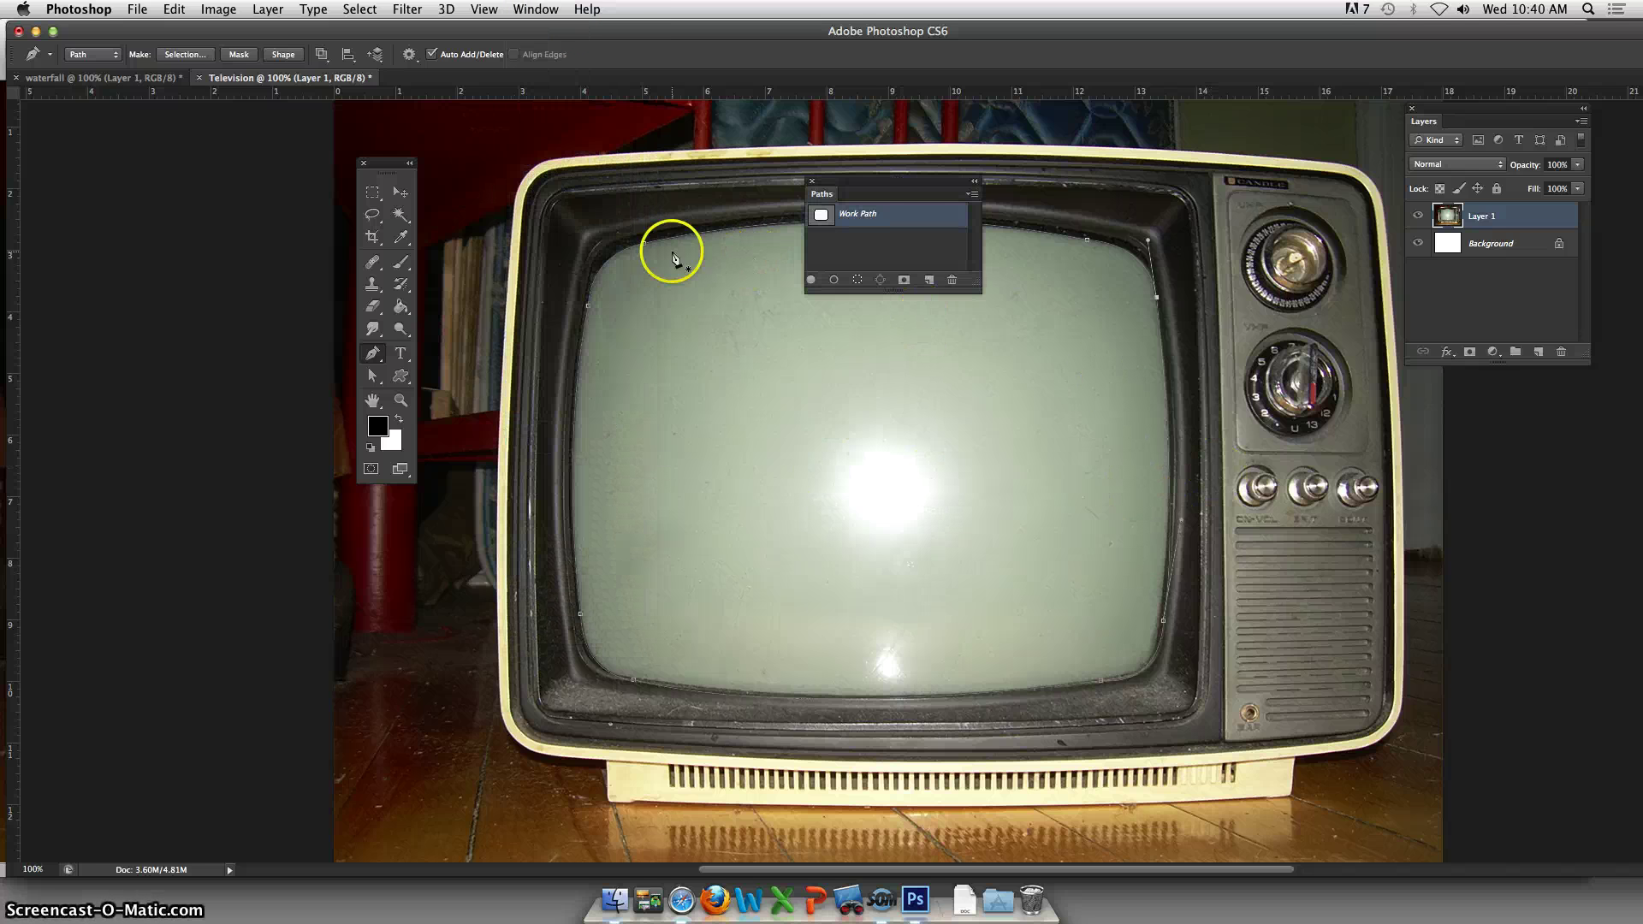
drag(915, 184, 215, 136)
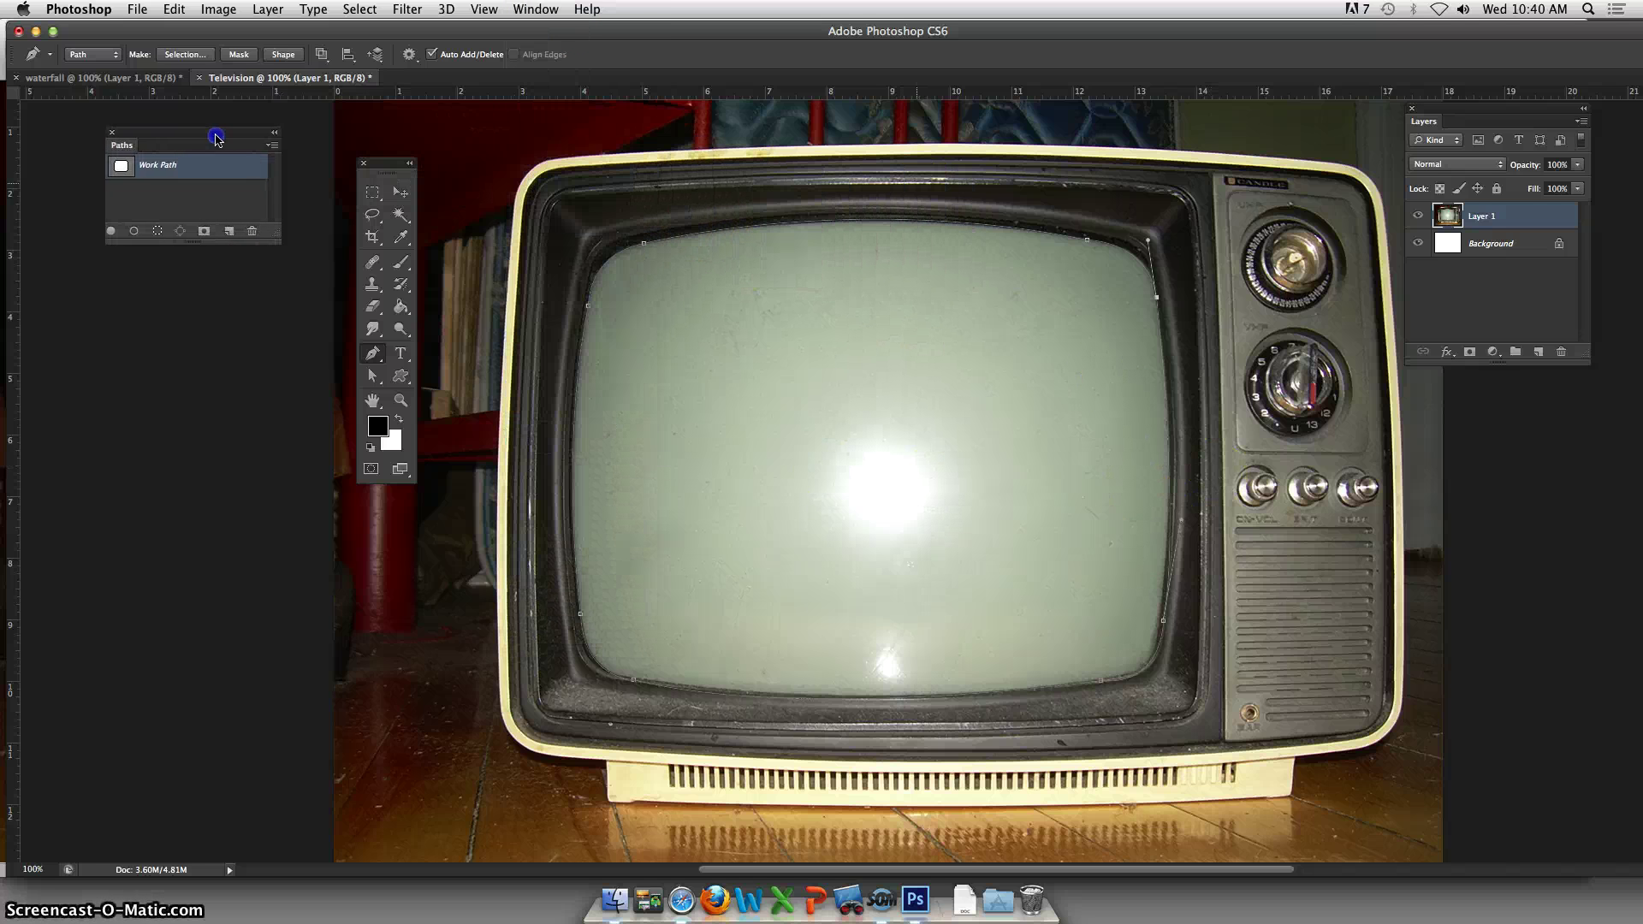
drag(275, 237, 295, 388)
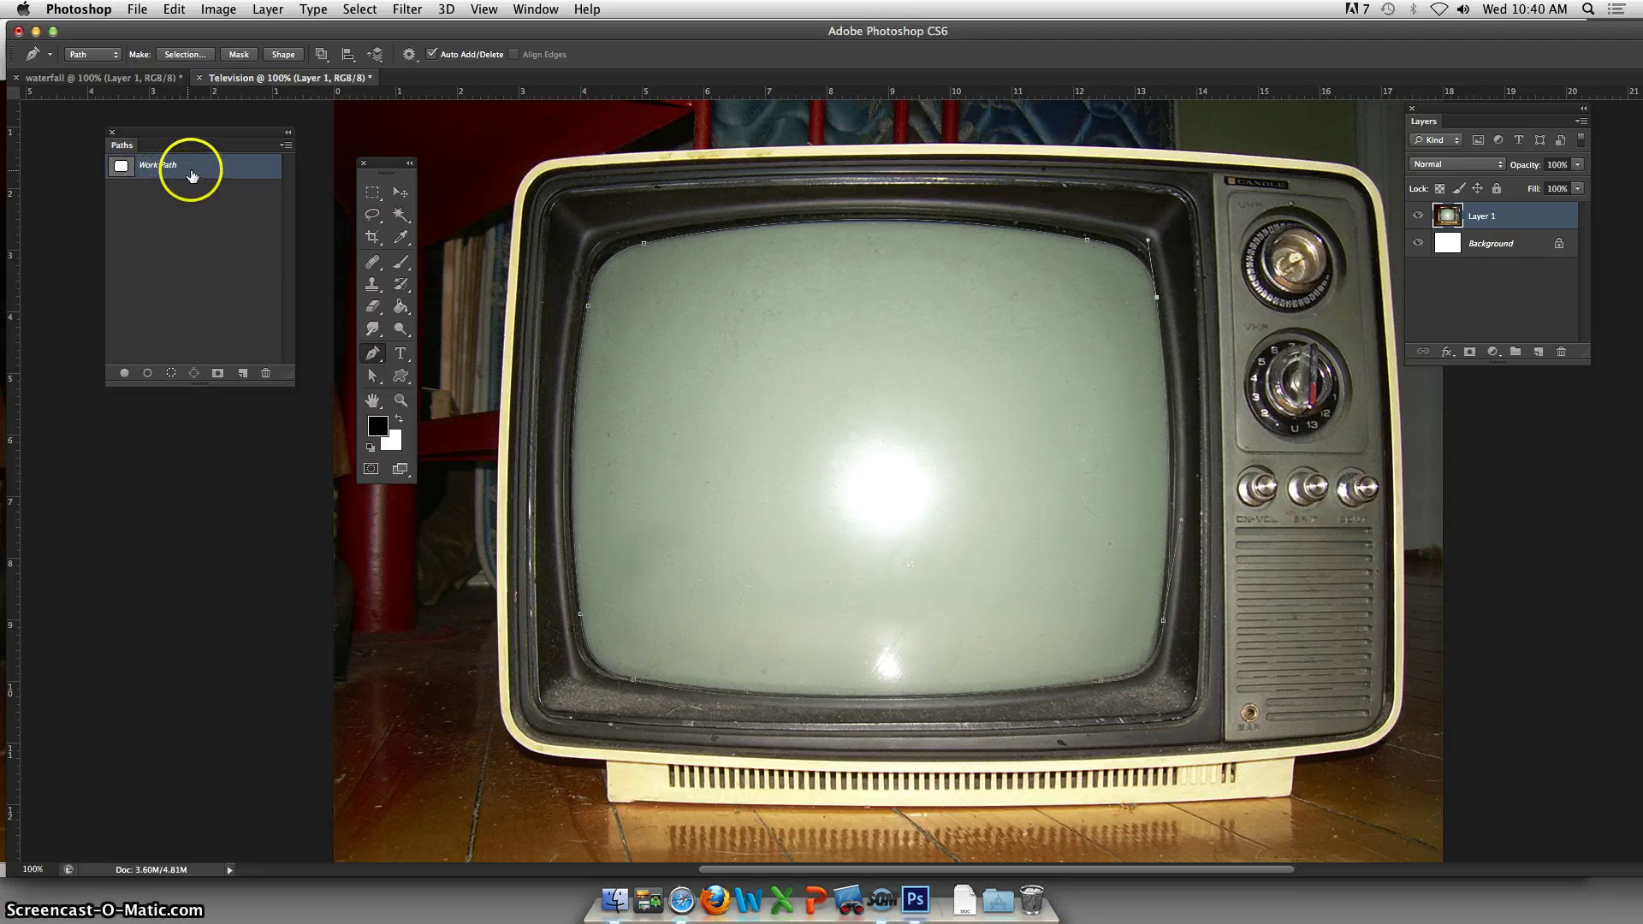
- Save the work path under the name Television Monitor
double_click(233, 166)
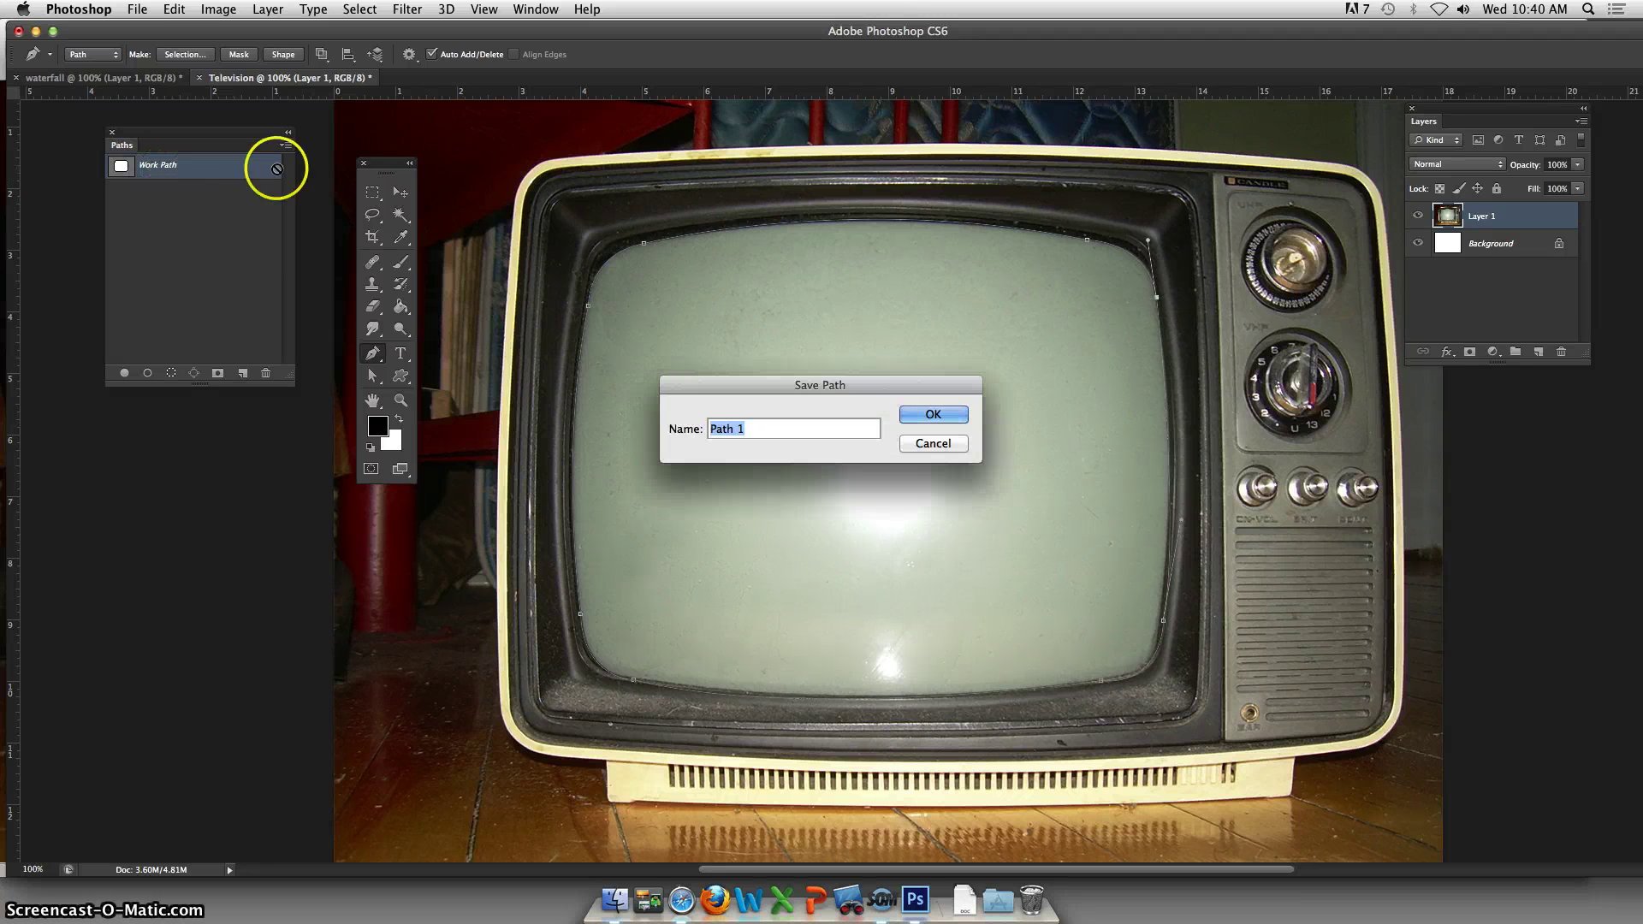
drag(743, 392, 532, 137)
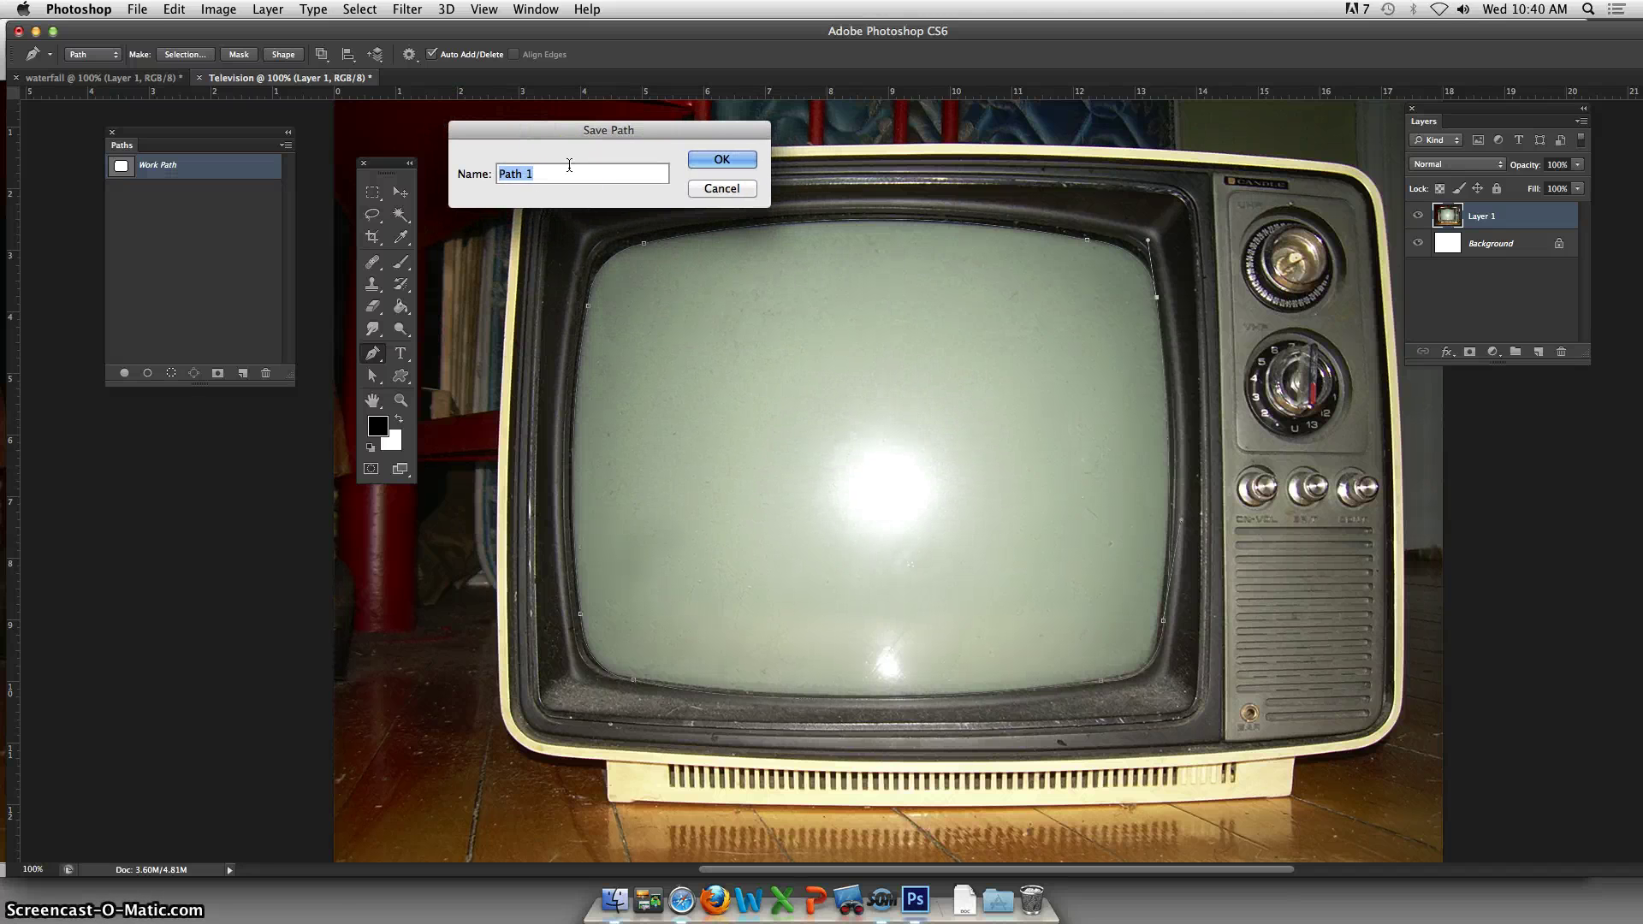
text(Tel)
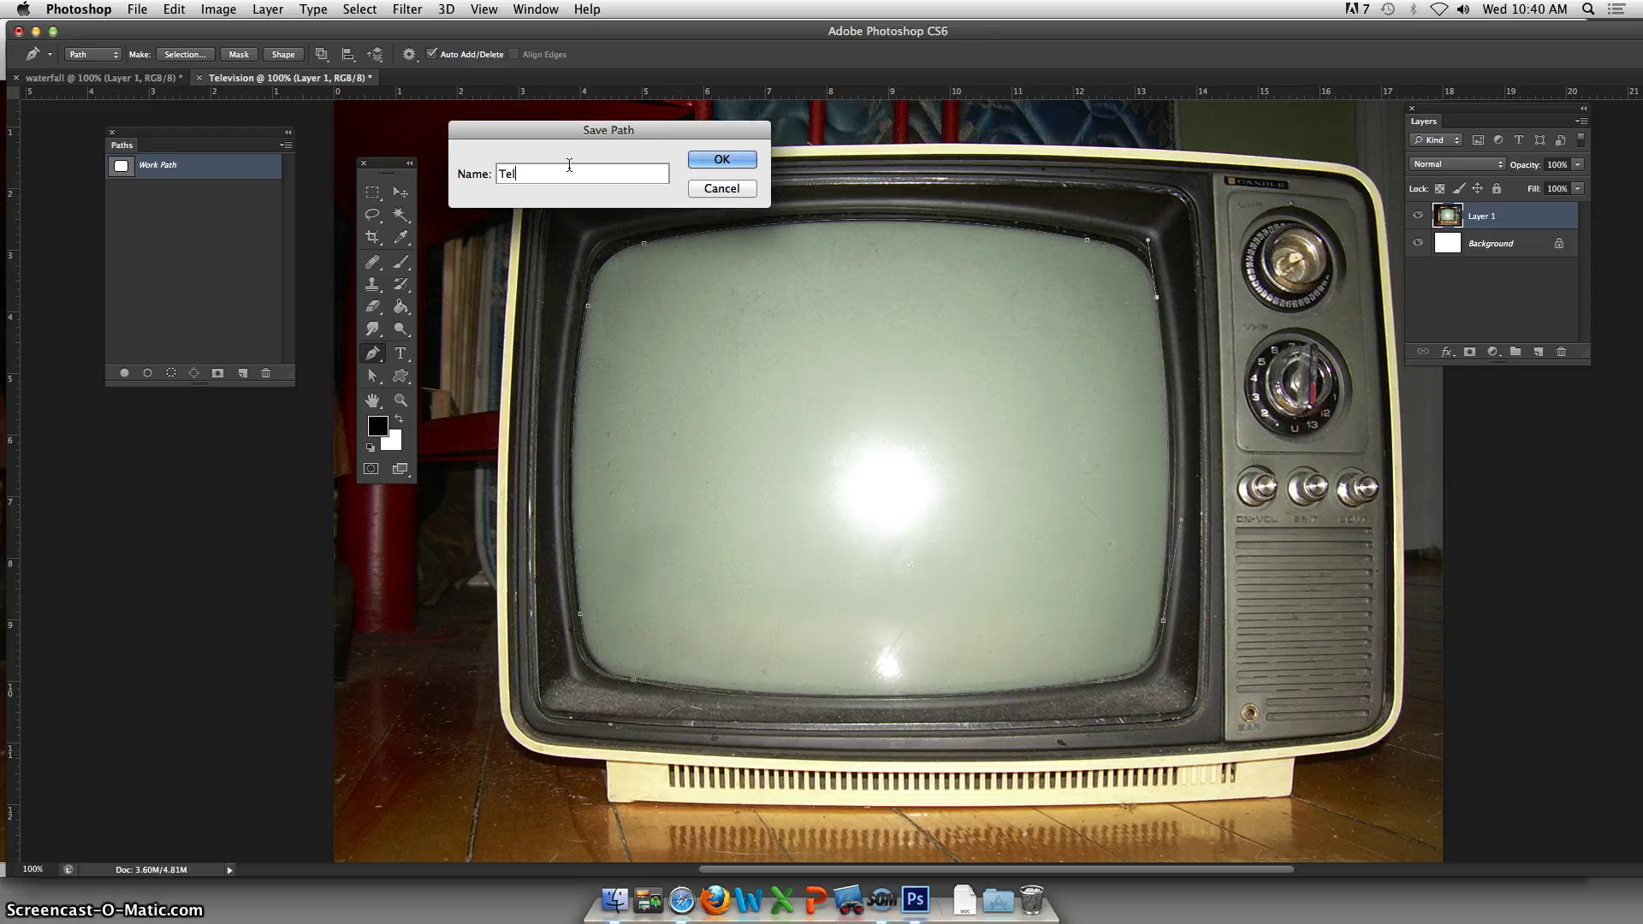
text(evision Monitor)
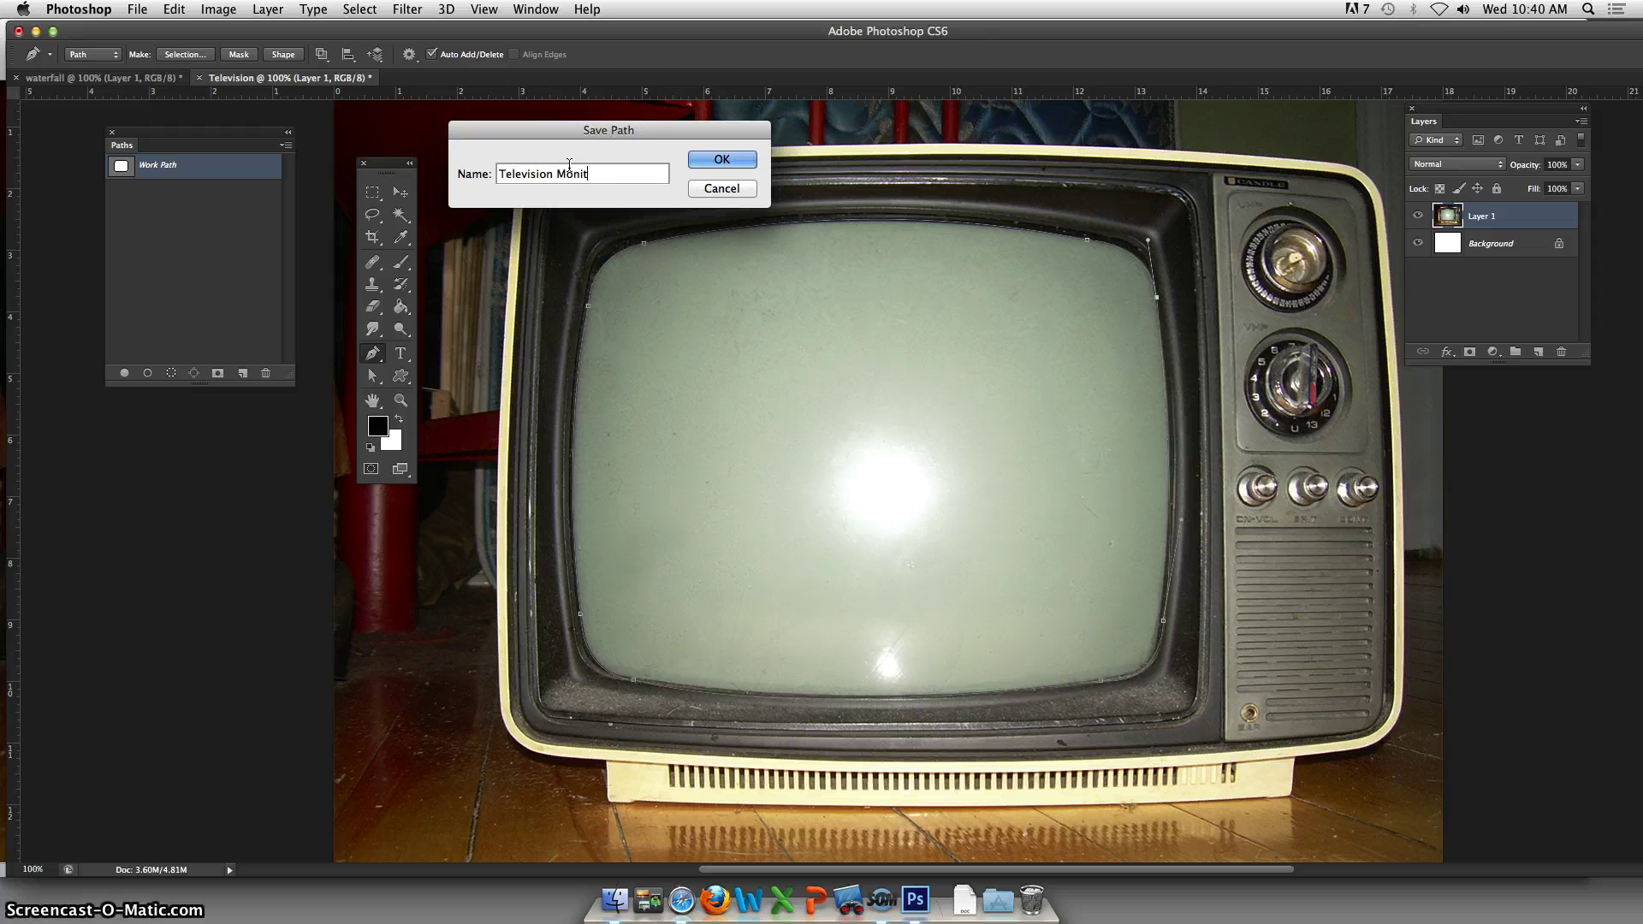
click(718, 160)
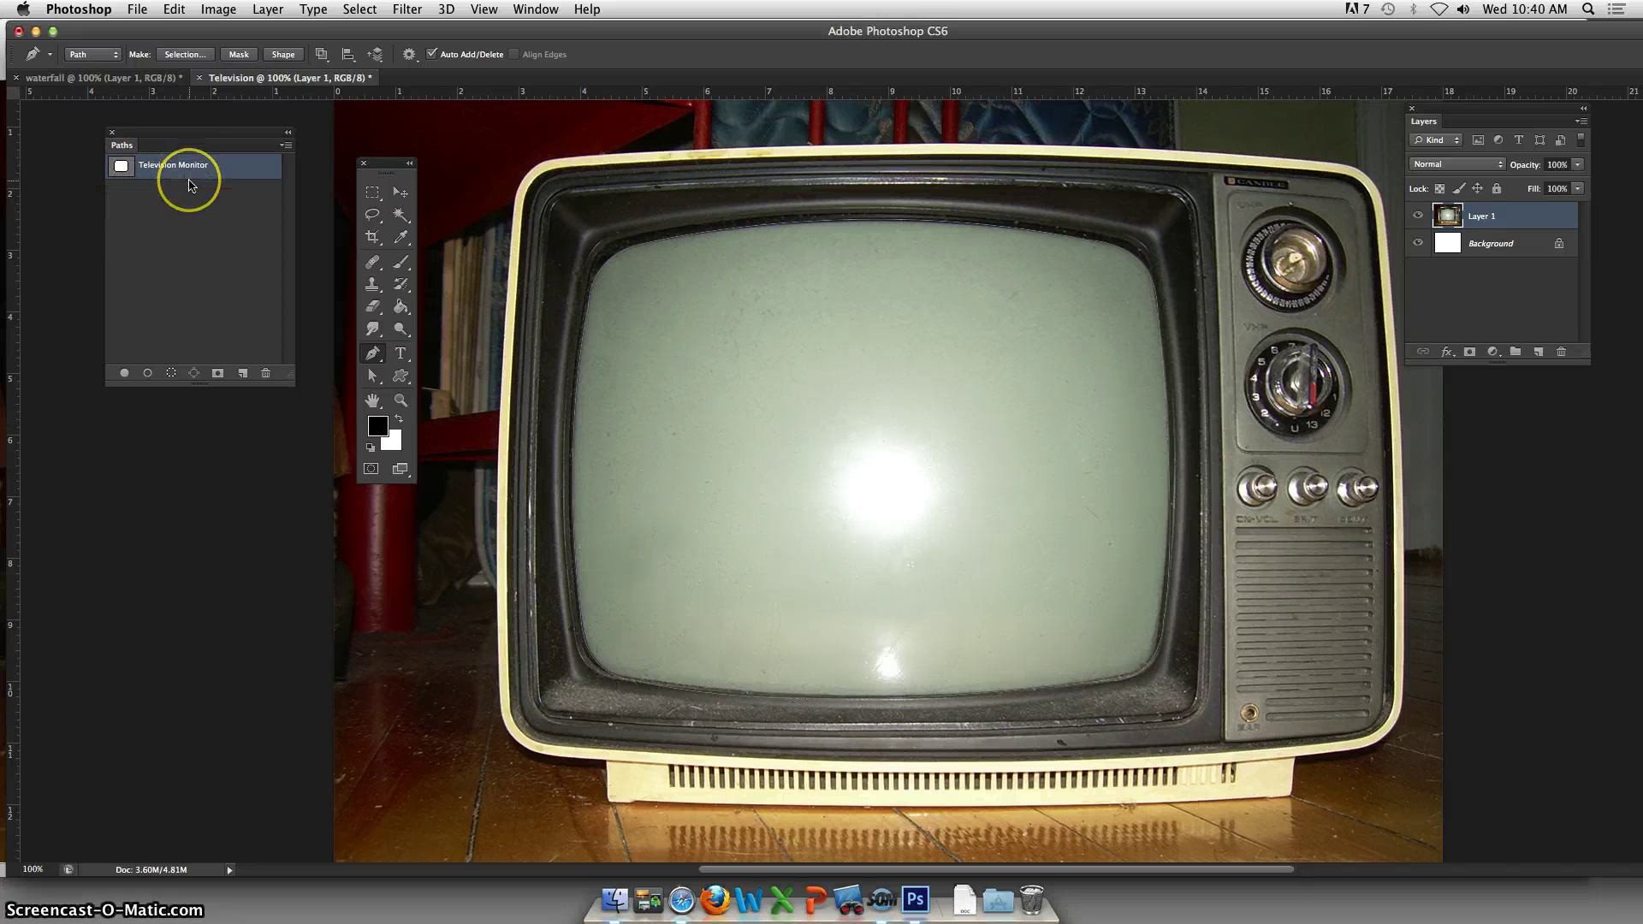
- Load the Television Monitor path as a selection with Layer 1 as the active layer
click(172, 374)
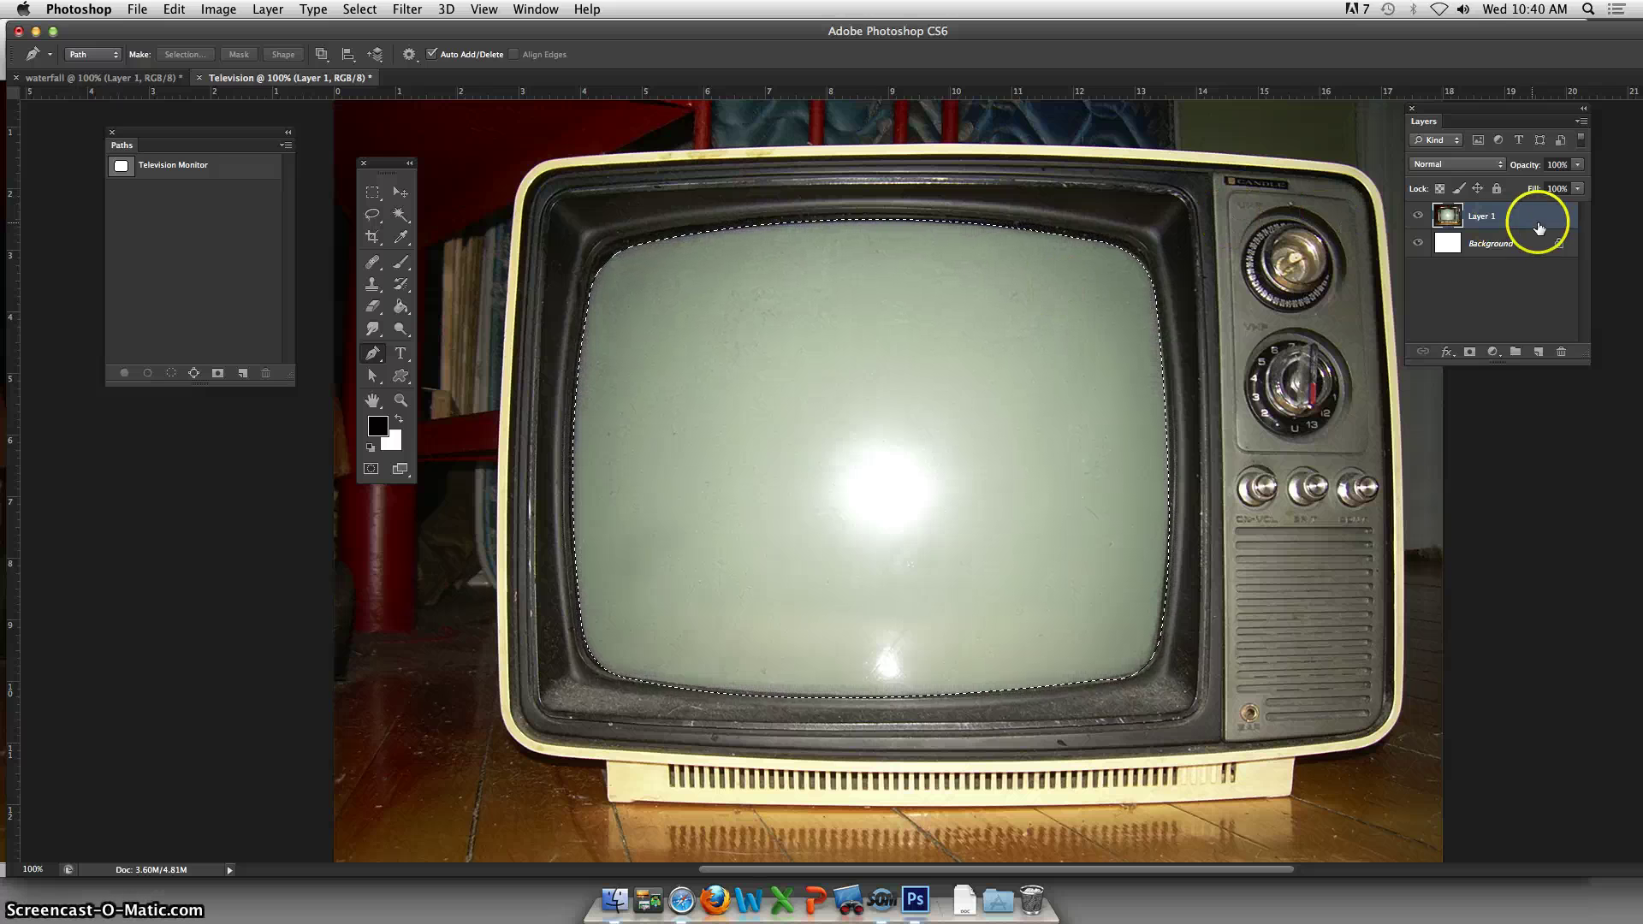
click(1509, 218)
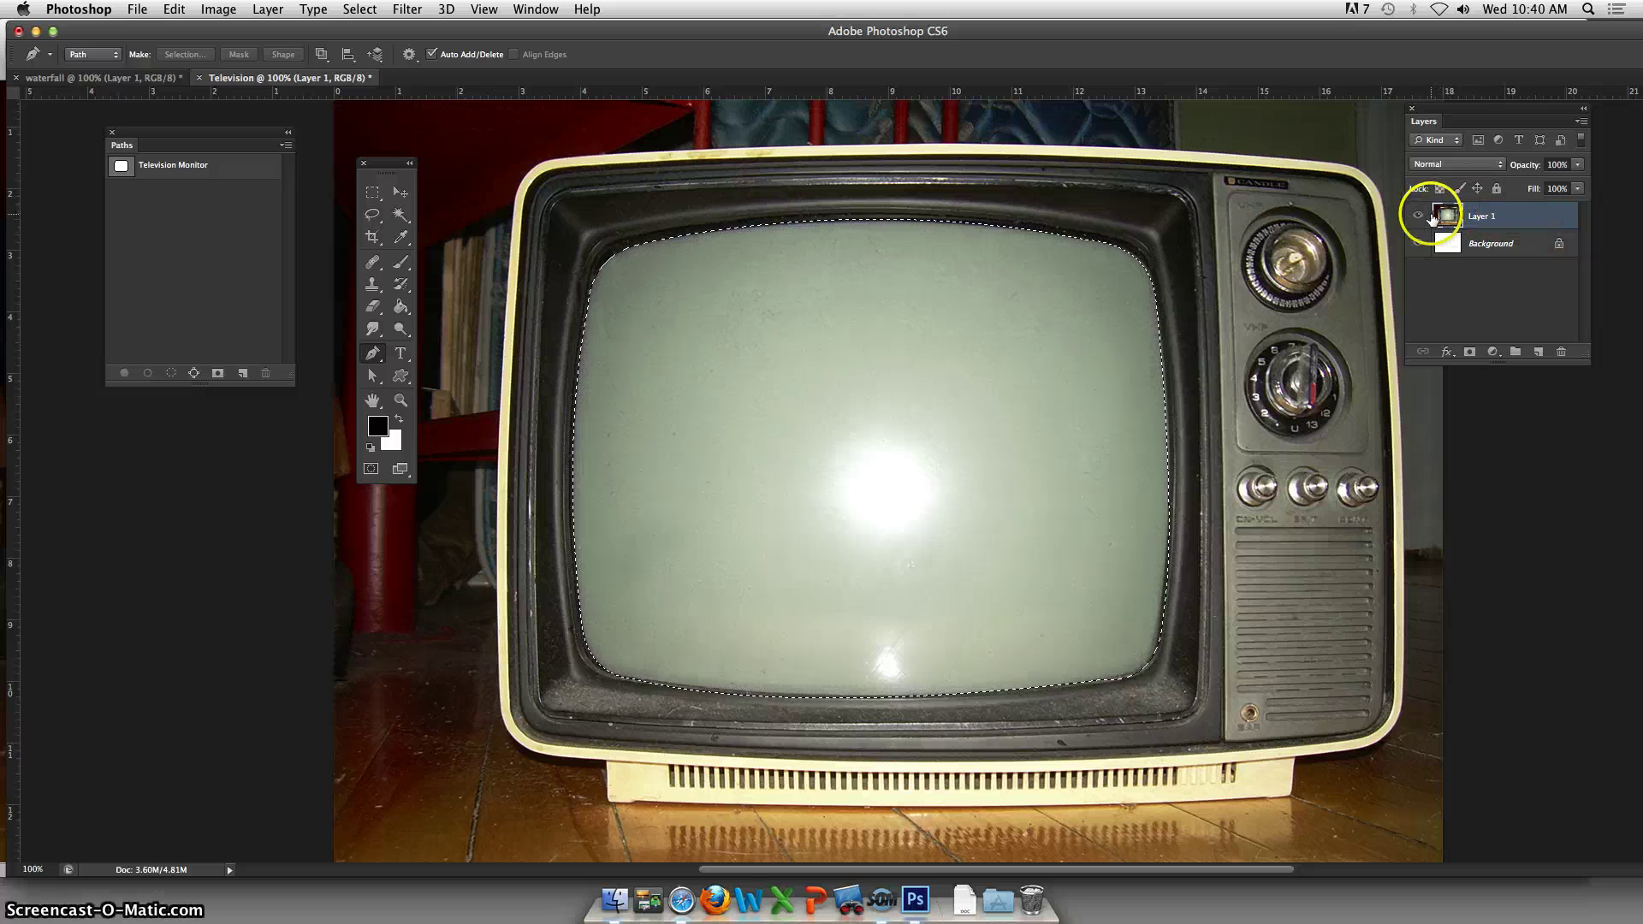
click(1524, 225)
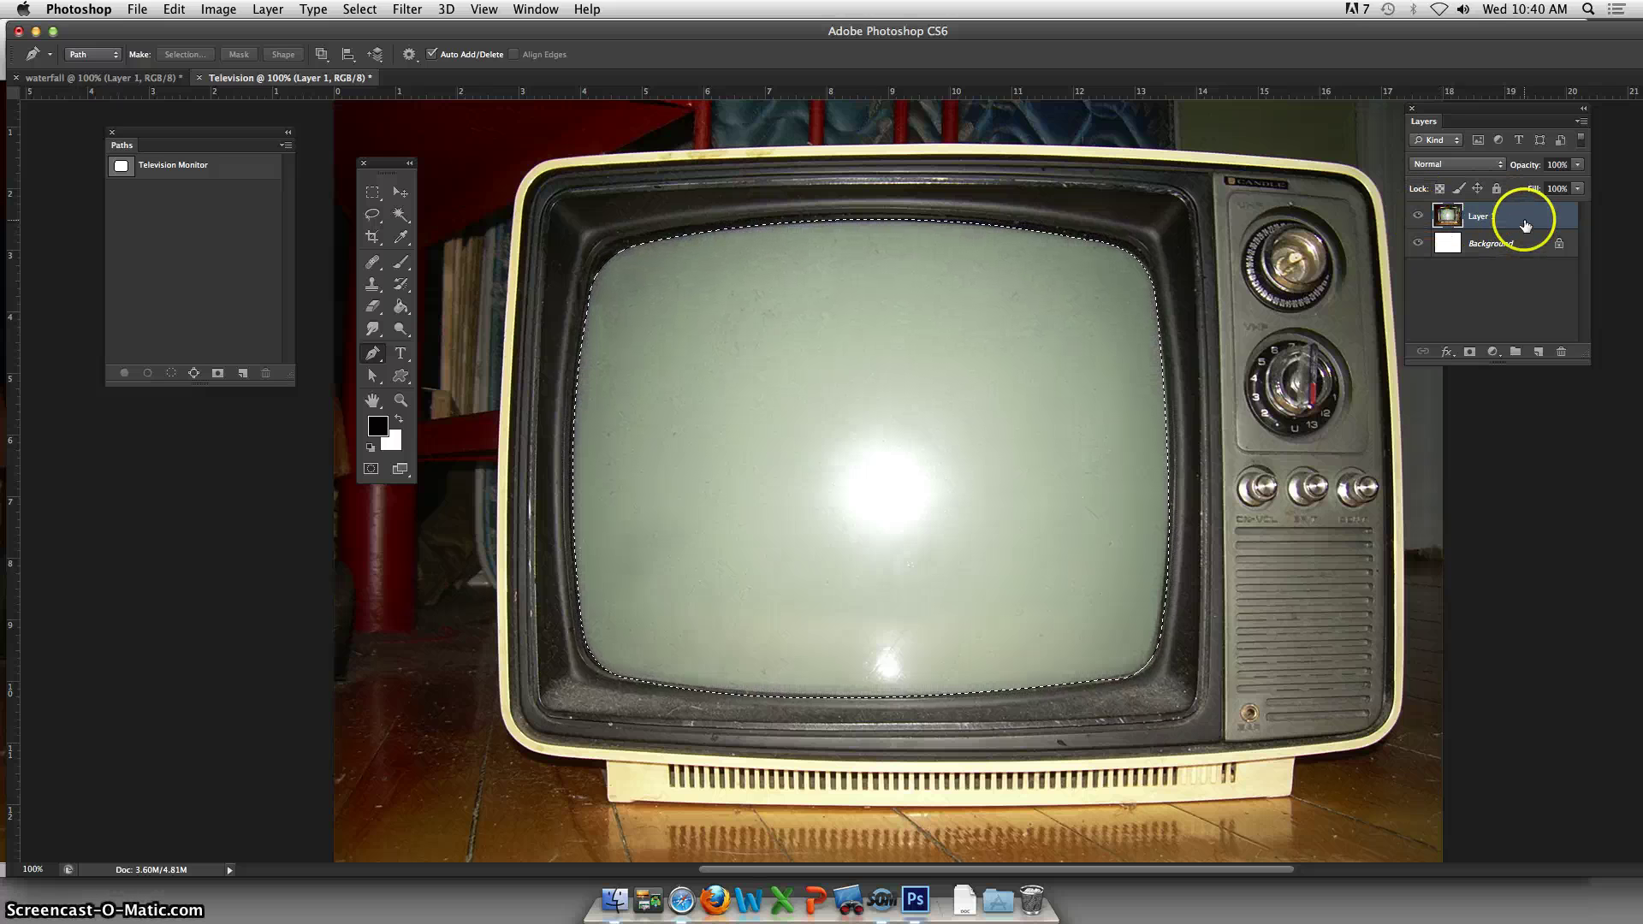